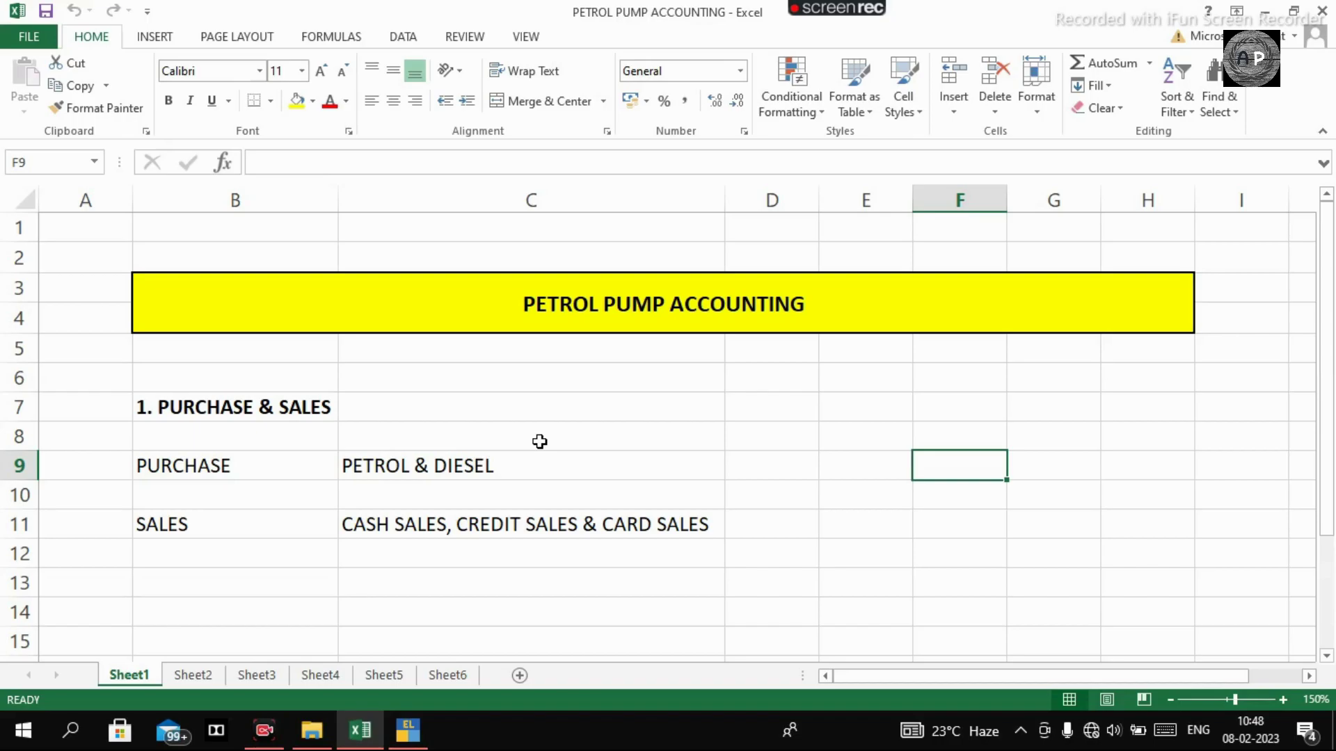
Review the purchase and sales categories on Sheet1 and the petrol and diesel GST notes on Sheet2
left_click(480, 536)
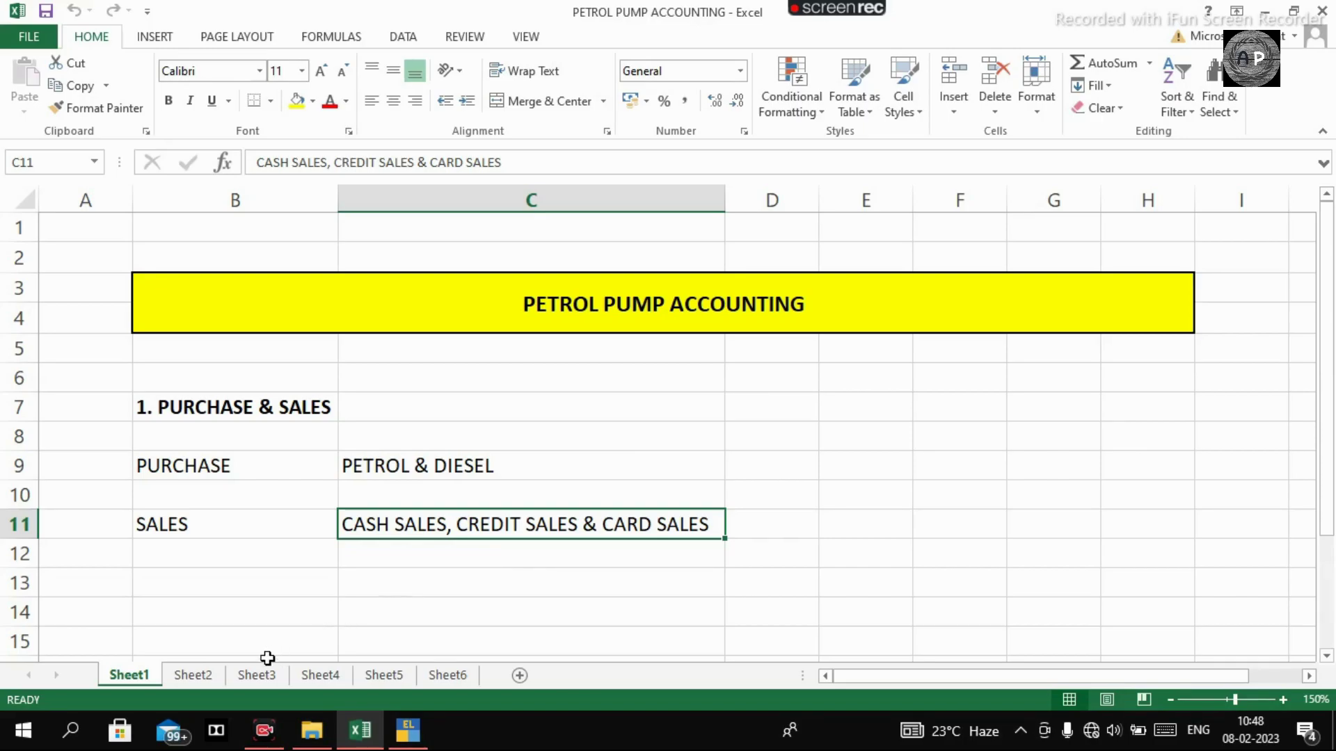
left_click(215, 674)
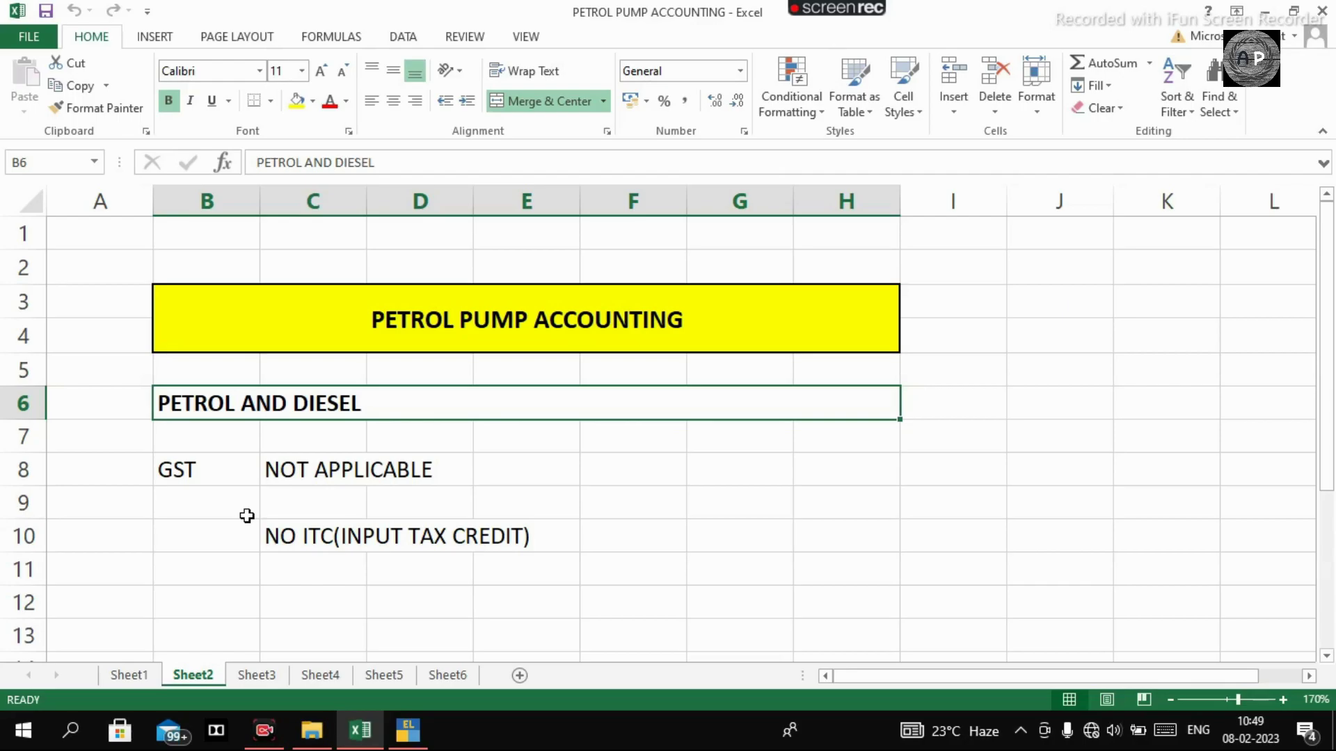
Review the petrol price breakdown for Kolkata on Sheet3, from the price elements to the retail selling price
left_click(257, 674)
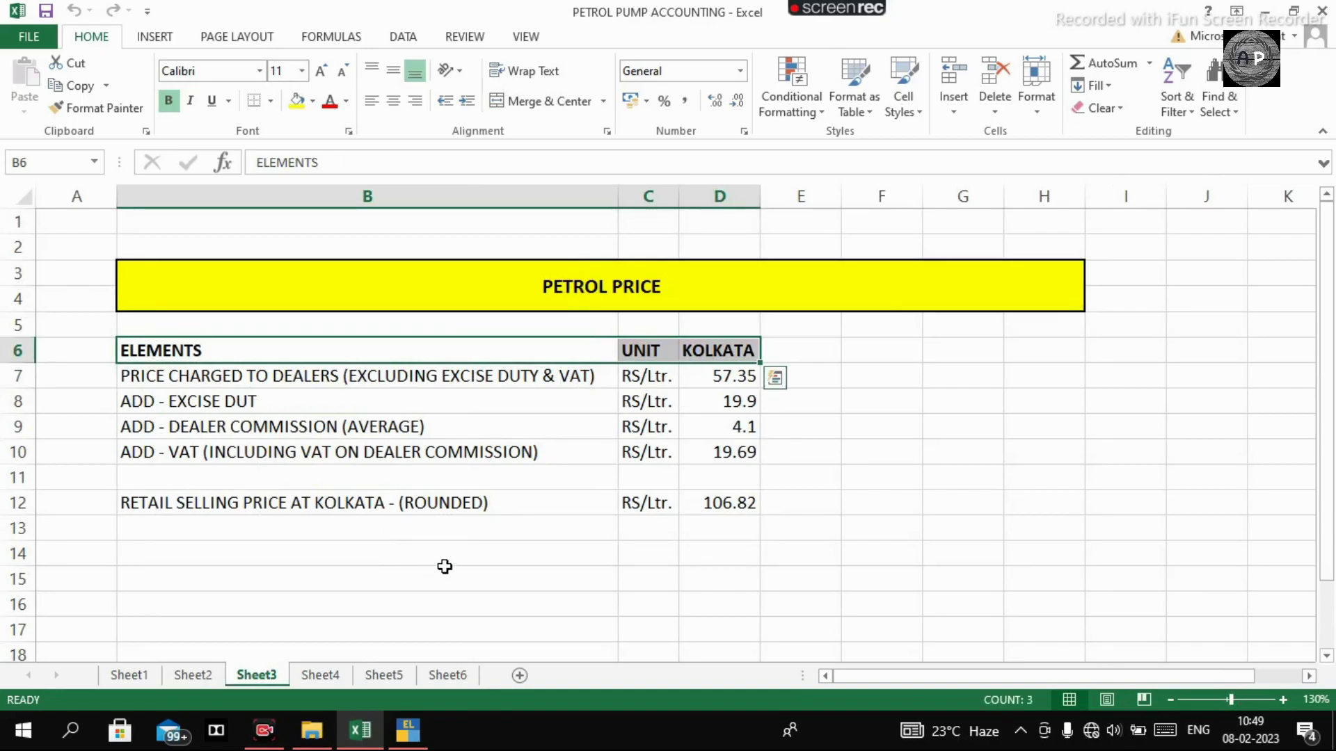
left_click(438, 574)
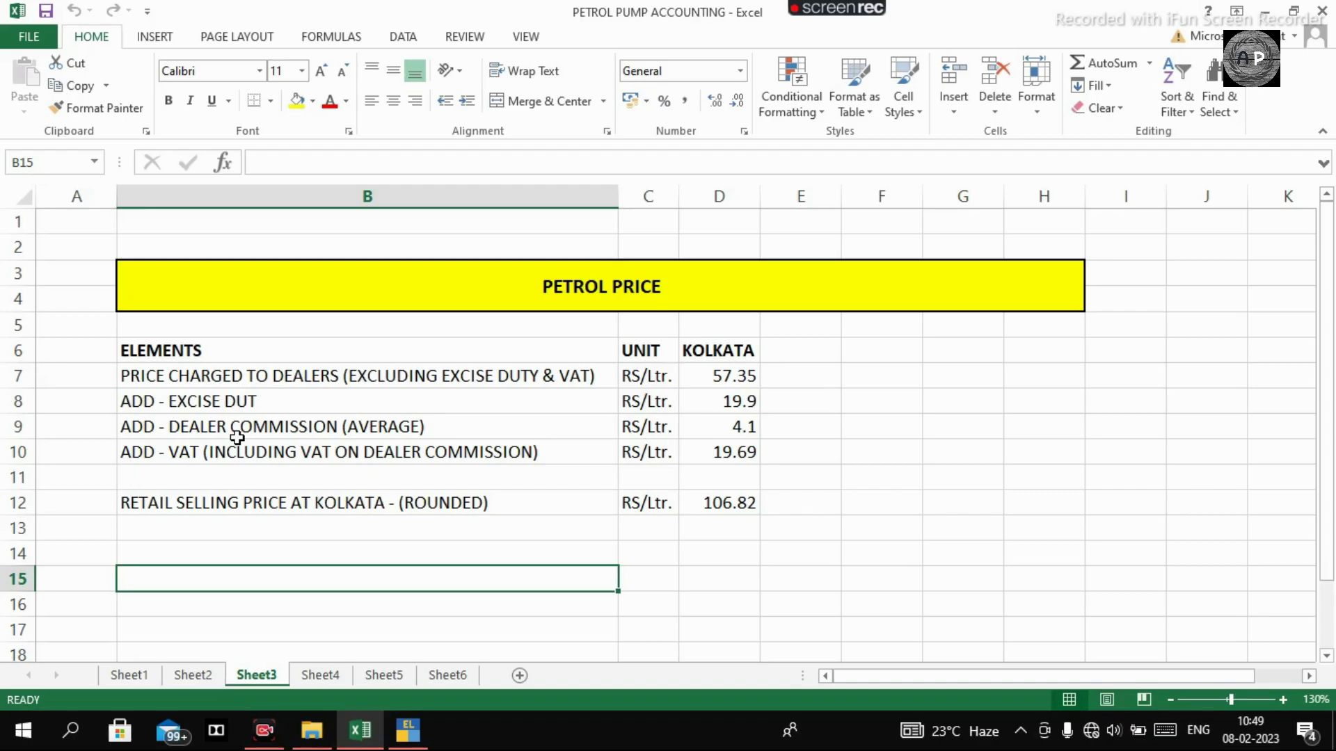
left_click(242, 354)
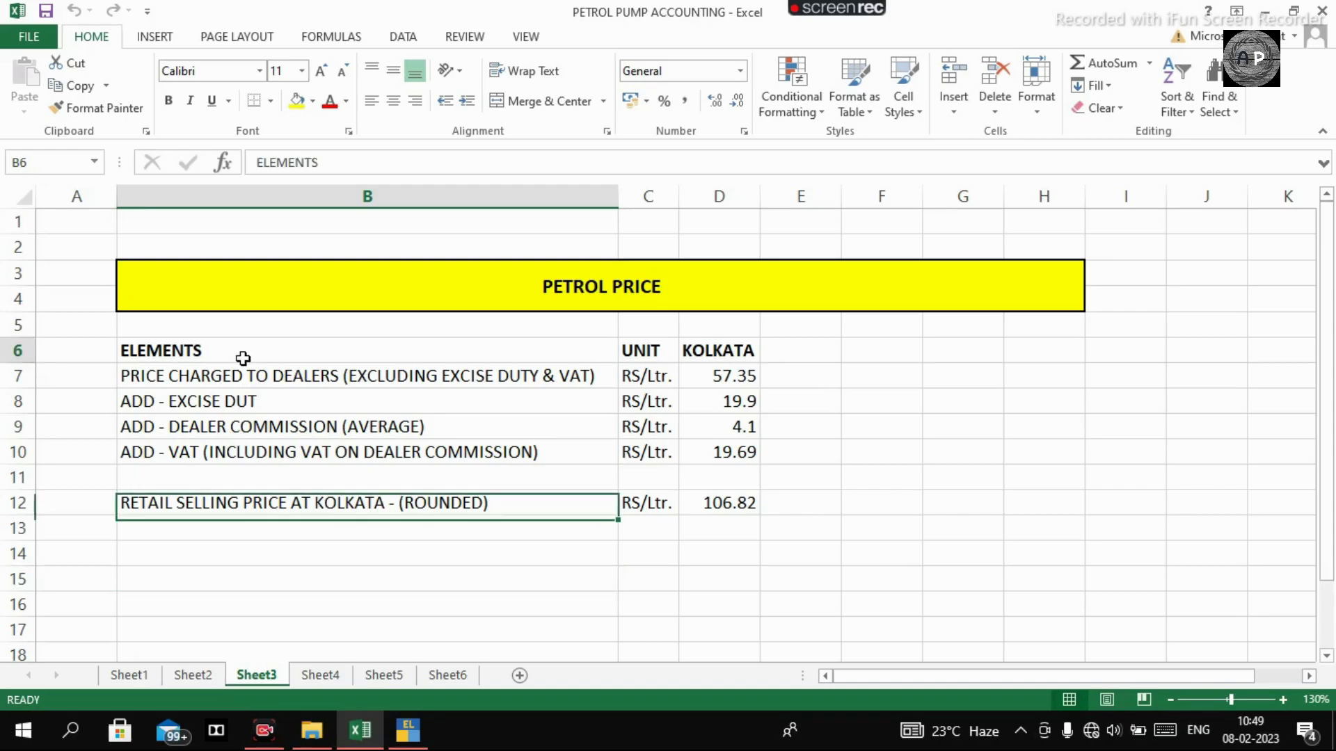
left_click(647, 350)
left_click(720, 349)
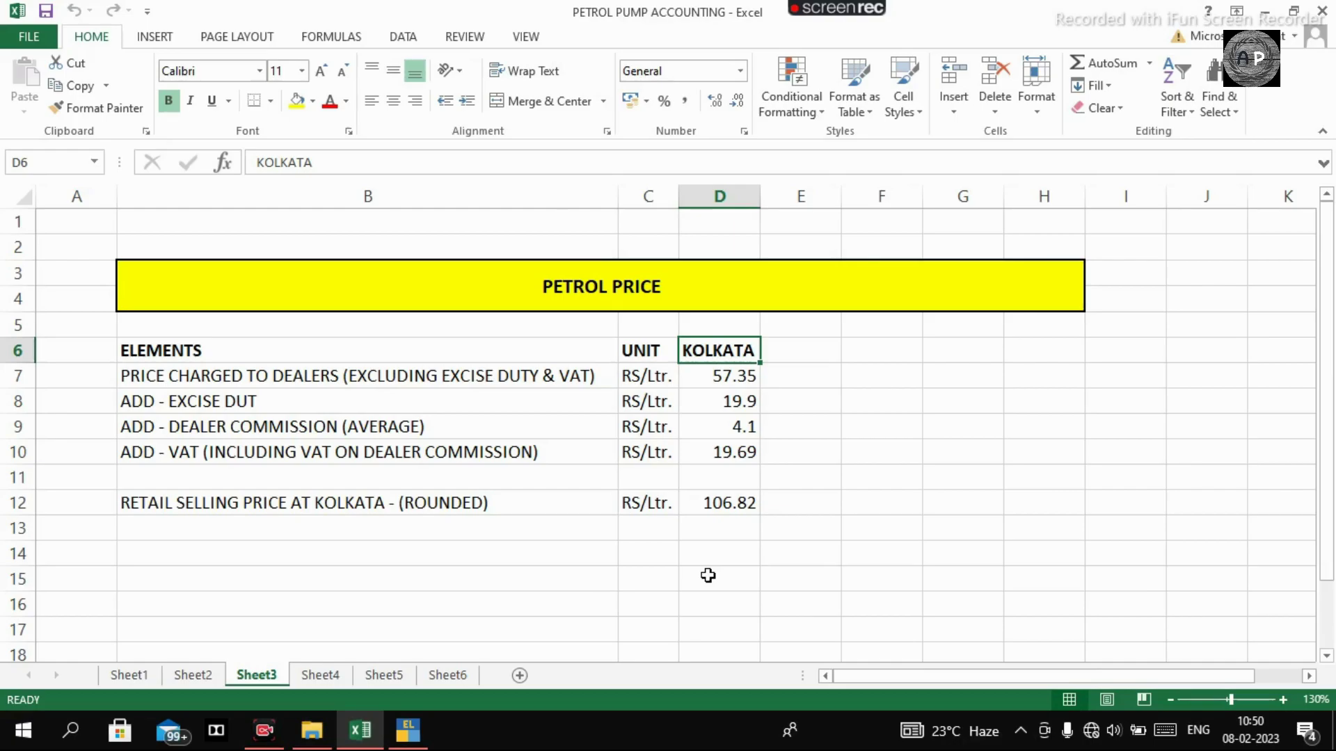
left_click(719, 505)
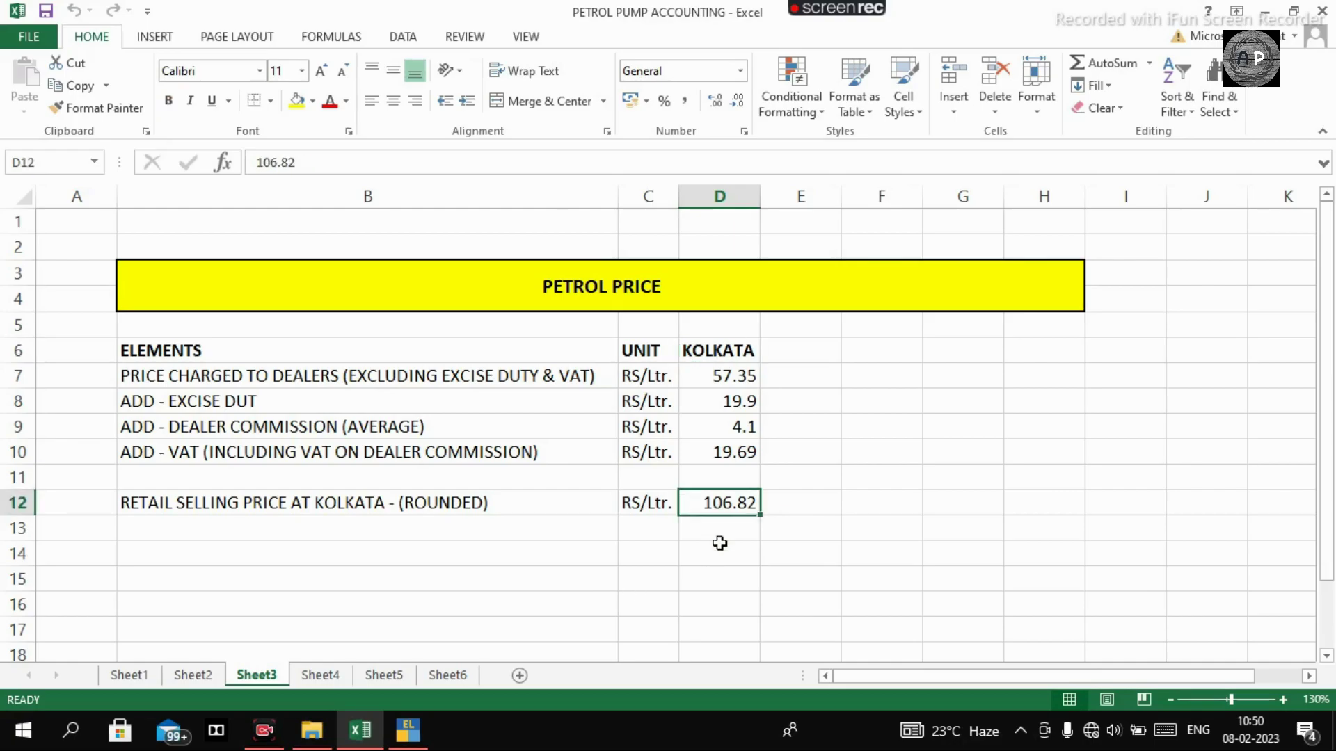
left_click(719, 549)
Review the diesel price elements on Sheet4: dealer price, excise duty, dealer commission and VAT
left_click(320, 675)
left_click(444, 554)
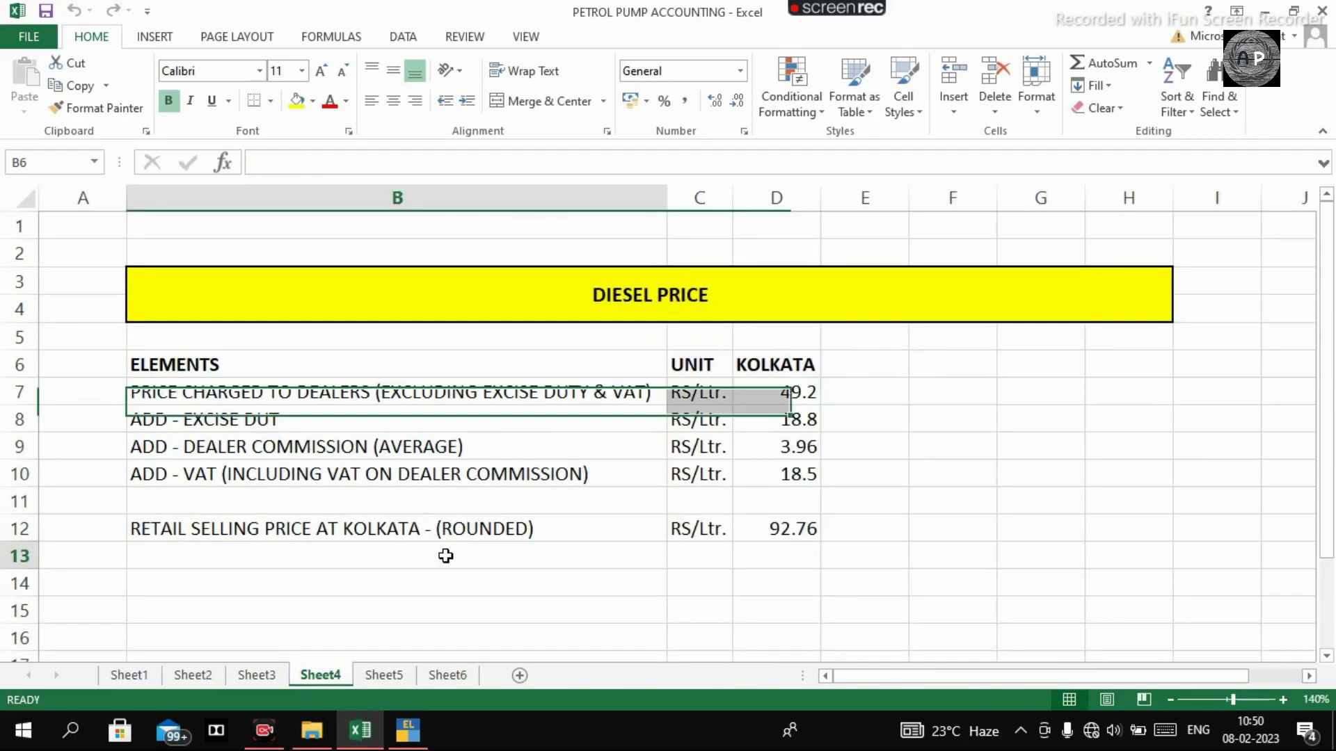
left_click(310, 395)
left_click(269, 419)
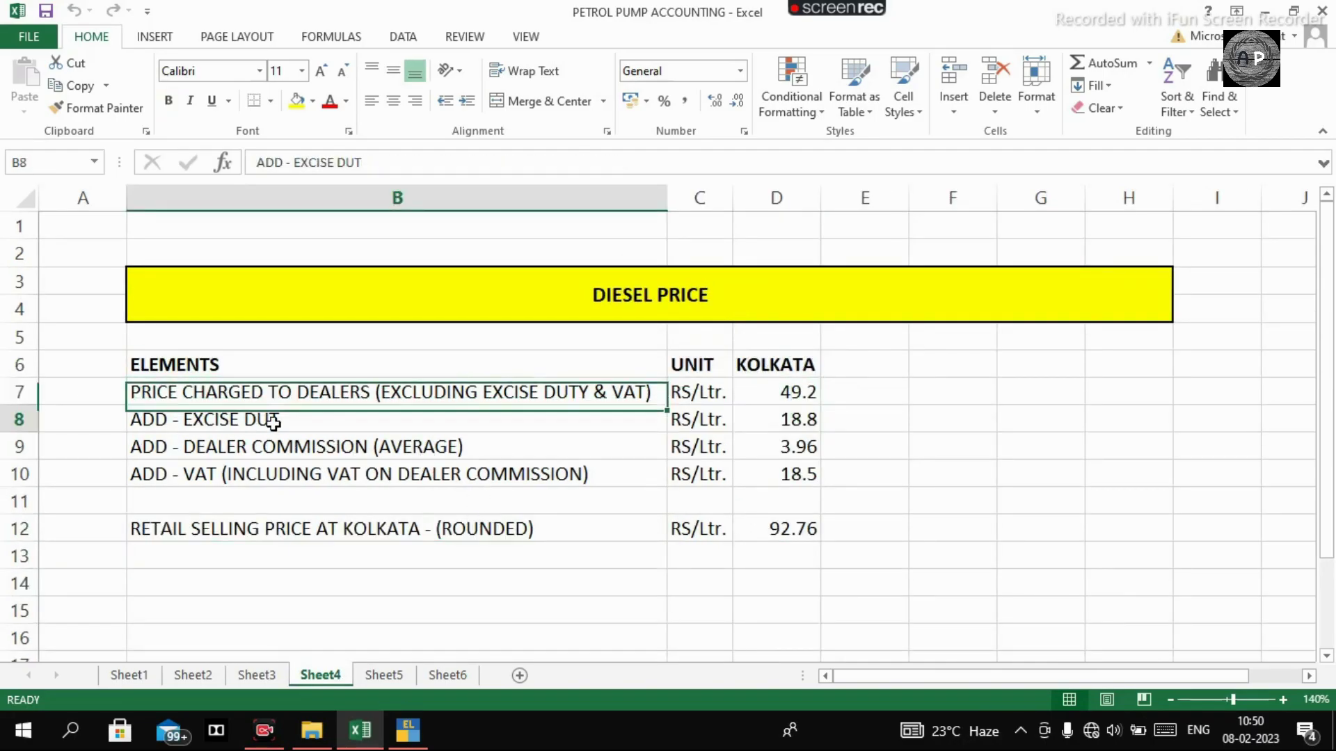
left_click(298, 453)
left_click(291, 483)
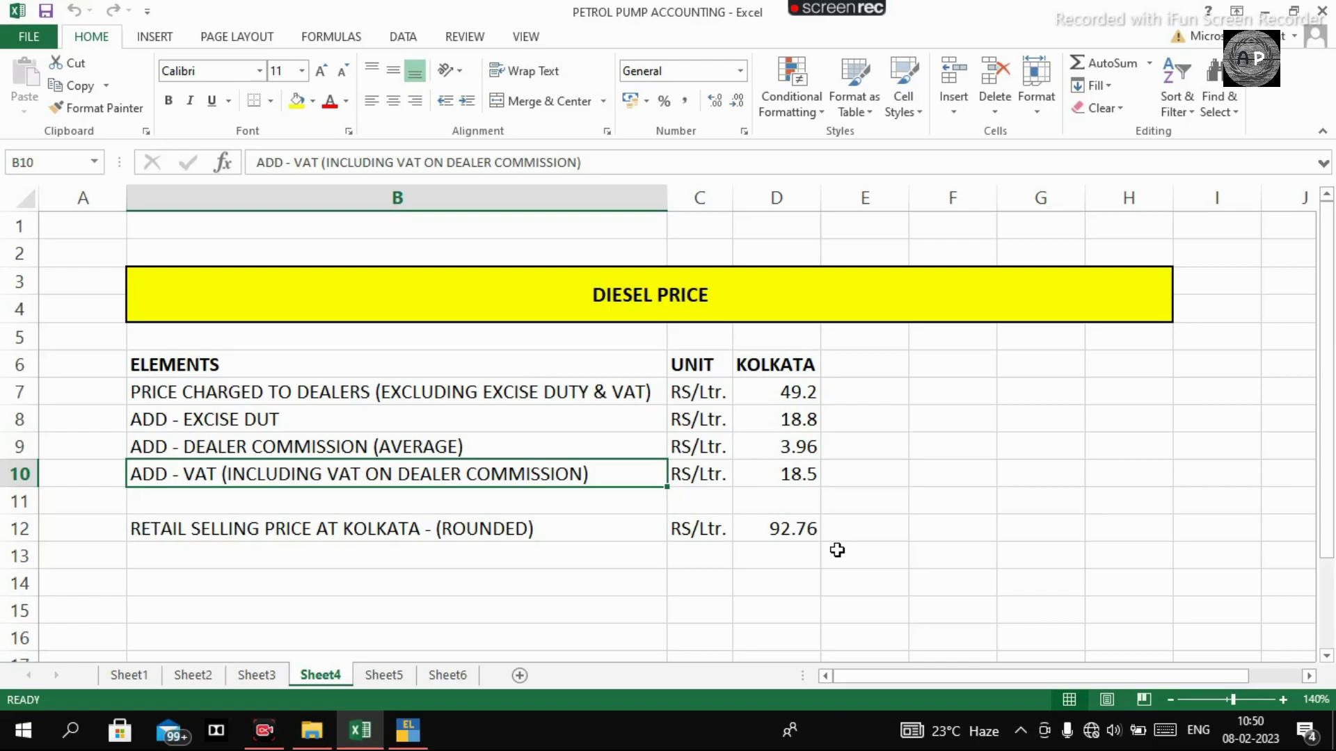
Compare the item quantities and rates of the location wise purchase on Sheet5 with the location wise sales on Sheet6
left_click(382, 676)
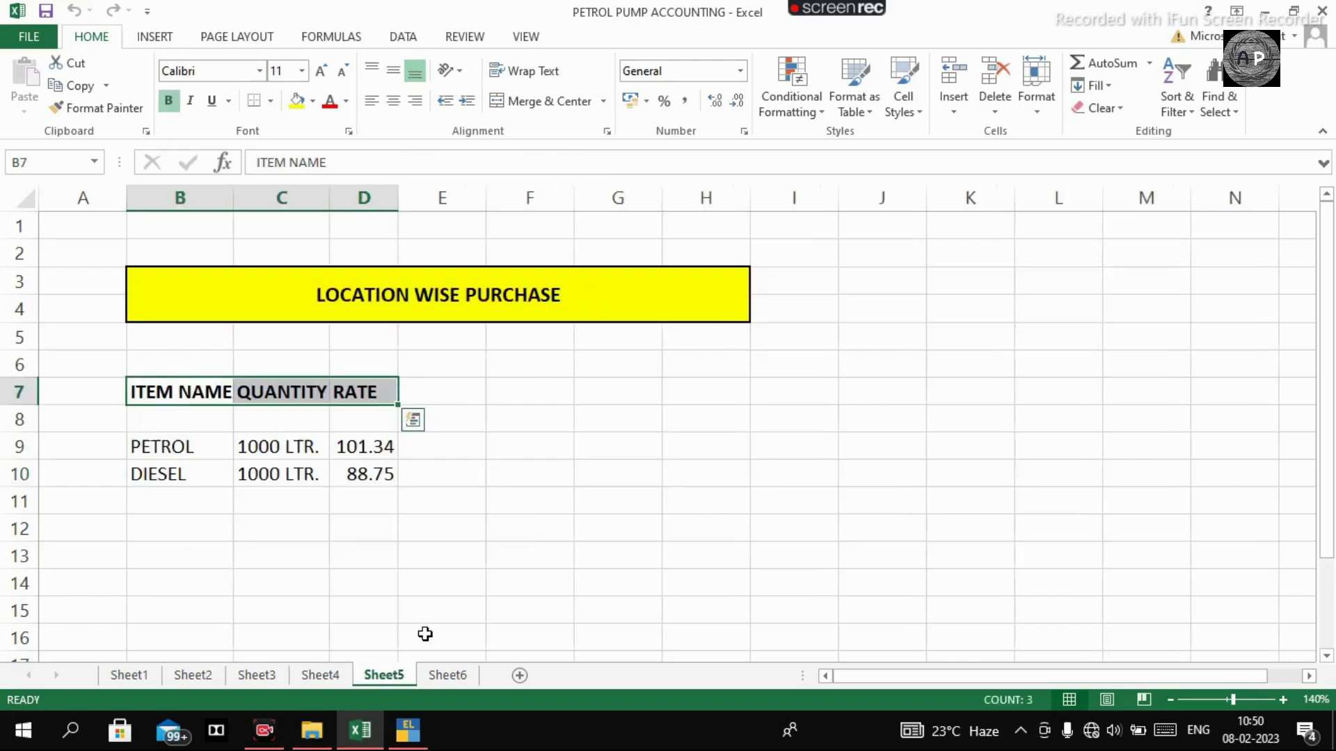
left_click(569, 476)
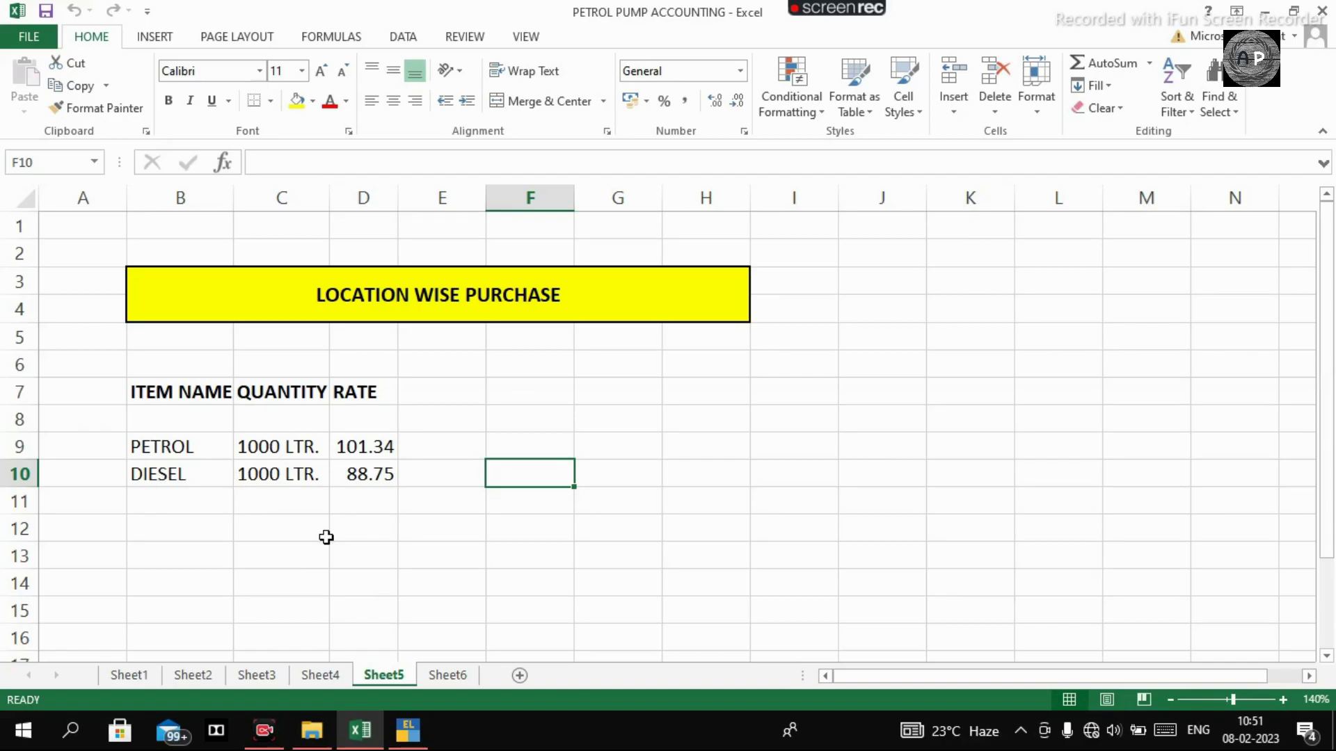
left_click(460, 676)
left_click(391, 577)
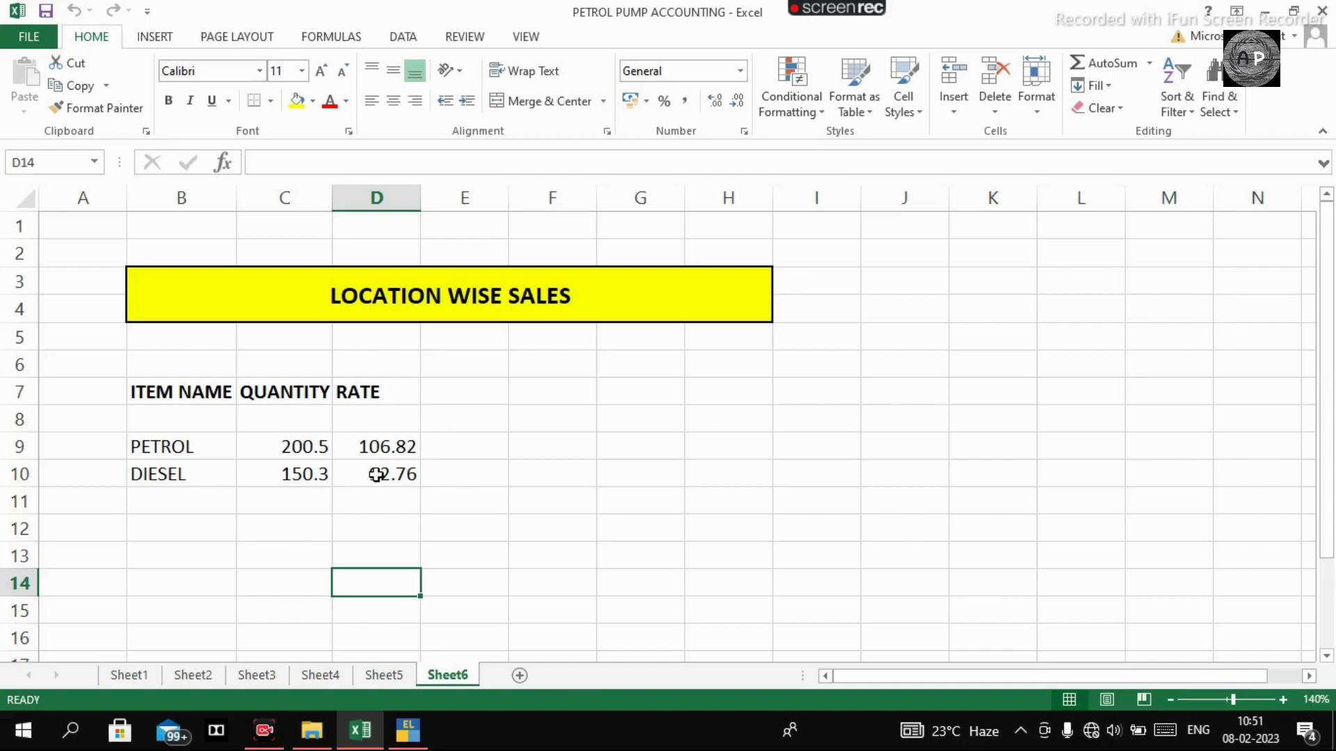
left_click(388, 675)
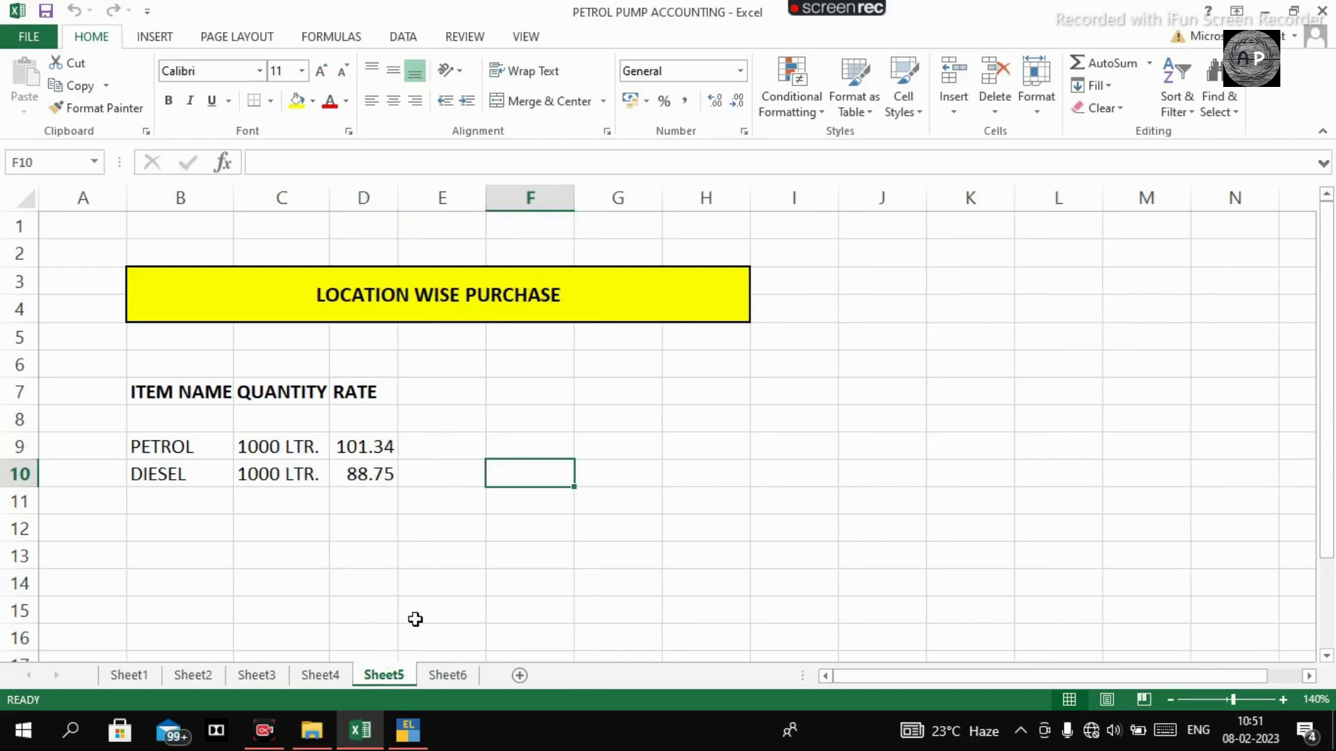
left_click(446, 676)
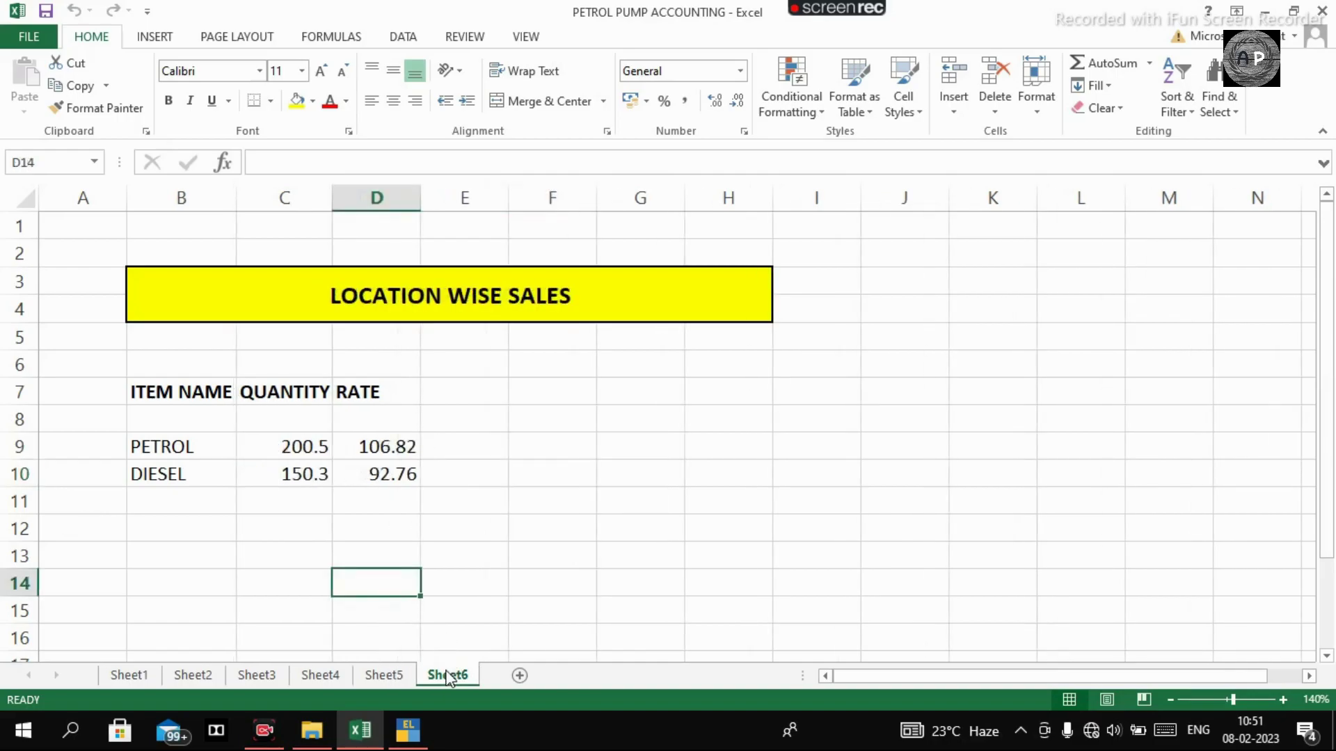
left_click(406, 678)
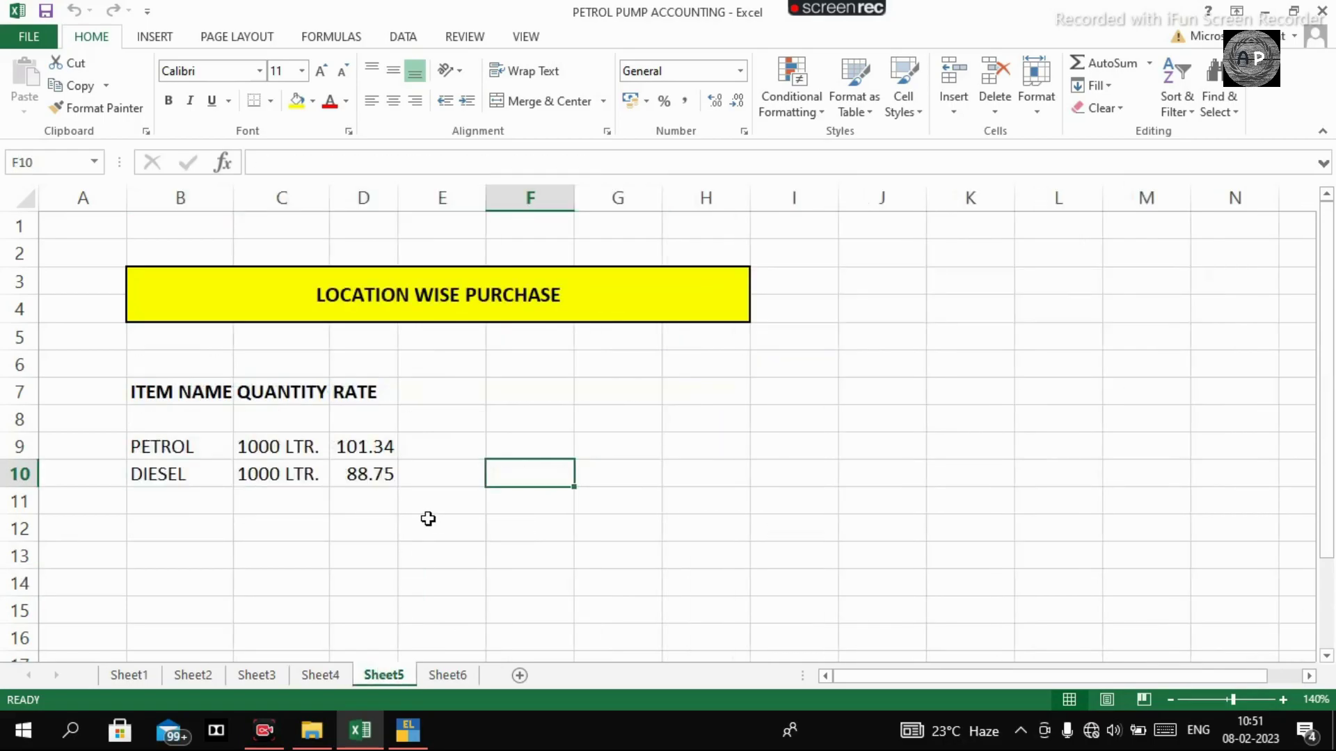
Switch to TallyPrime and bring up the list of ledgers for alteration in the PETROL PUMP ACCOUNTING company
left_click(418, 727)
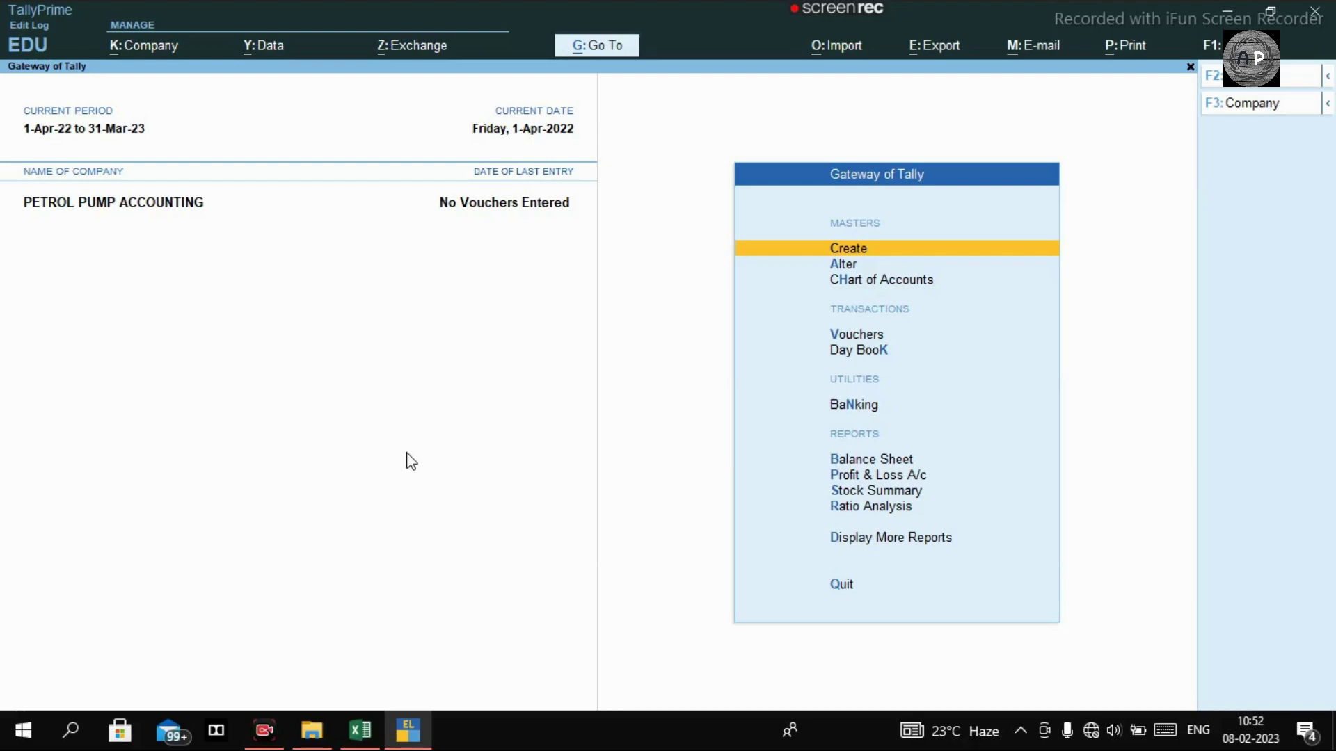
key("Down")
key("Return")
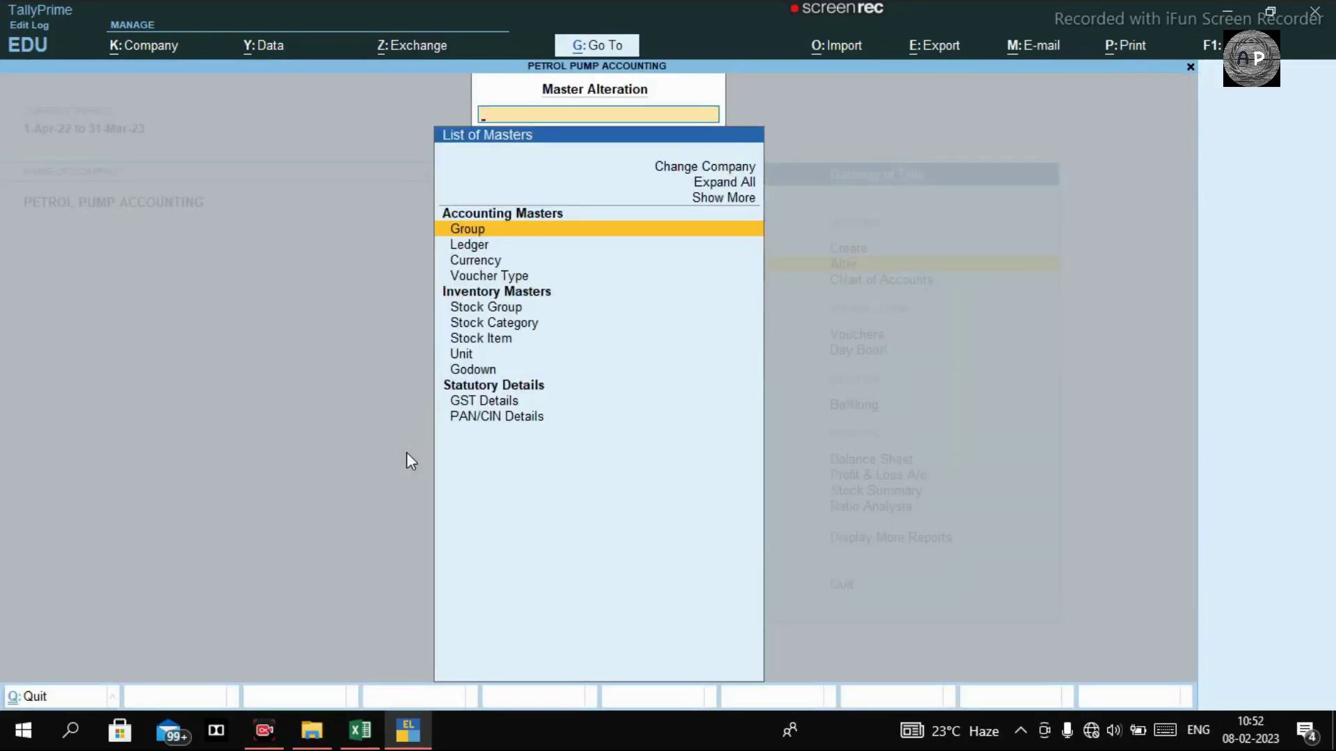
key("Down")
key("Return")
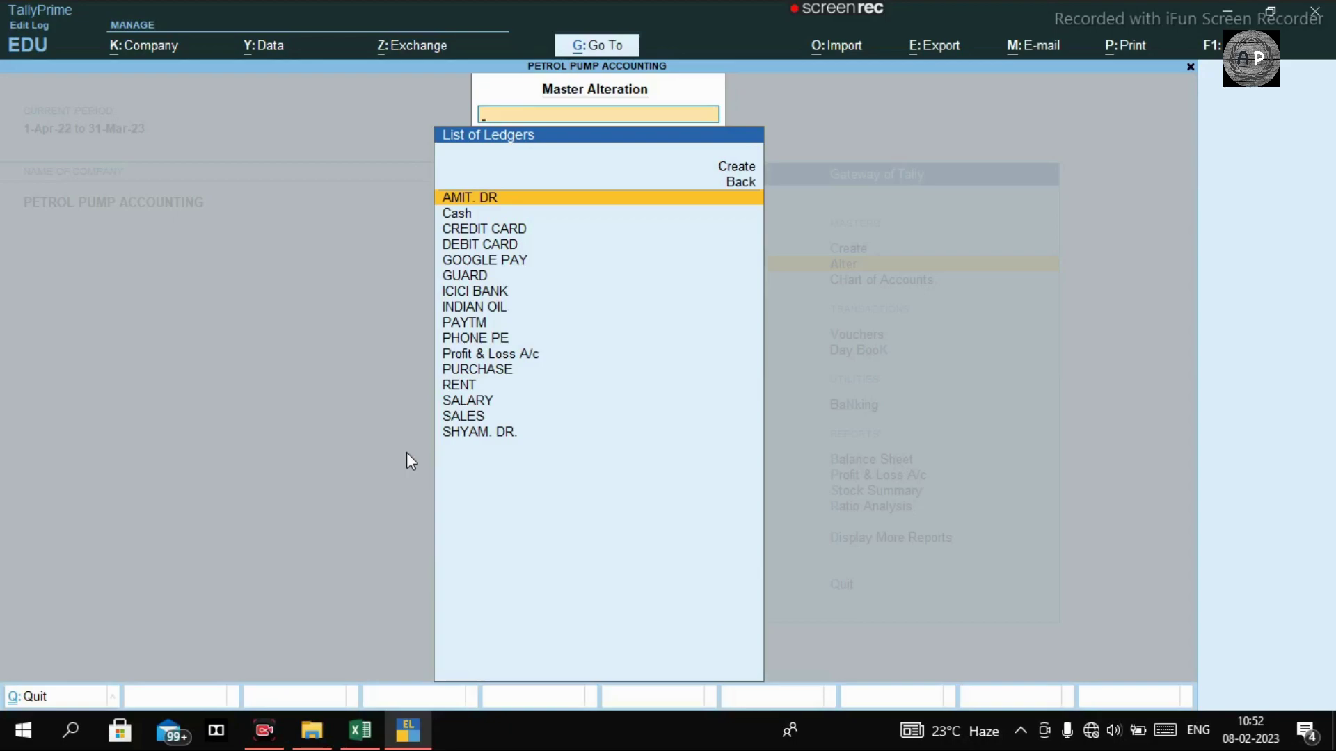
Open the CREDIT CARD ledger to check its group and bank details, and close it without changes
key("Down")
key("Down")
key("Up")
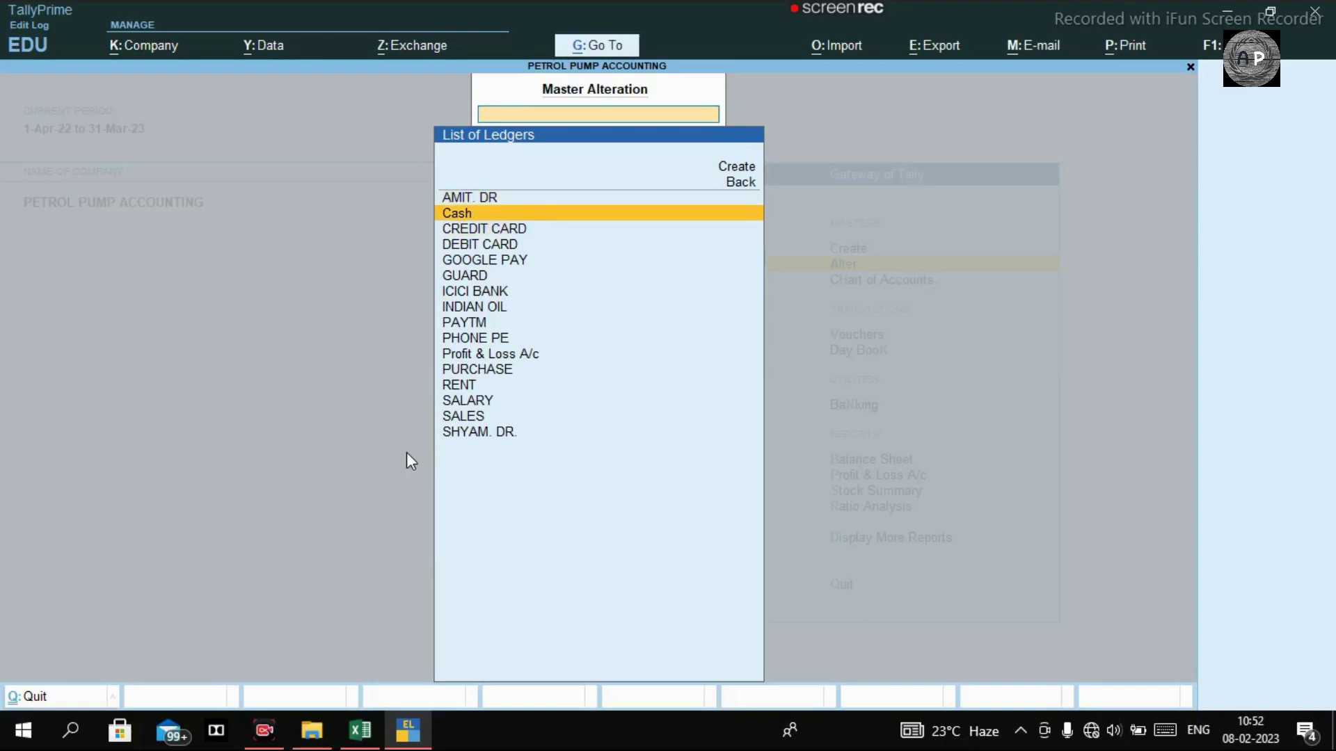
key("Down")
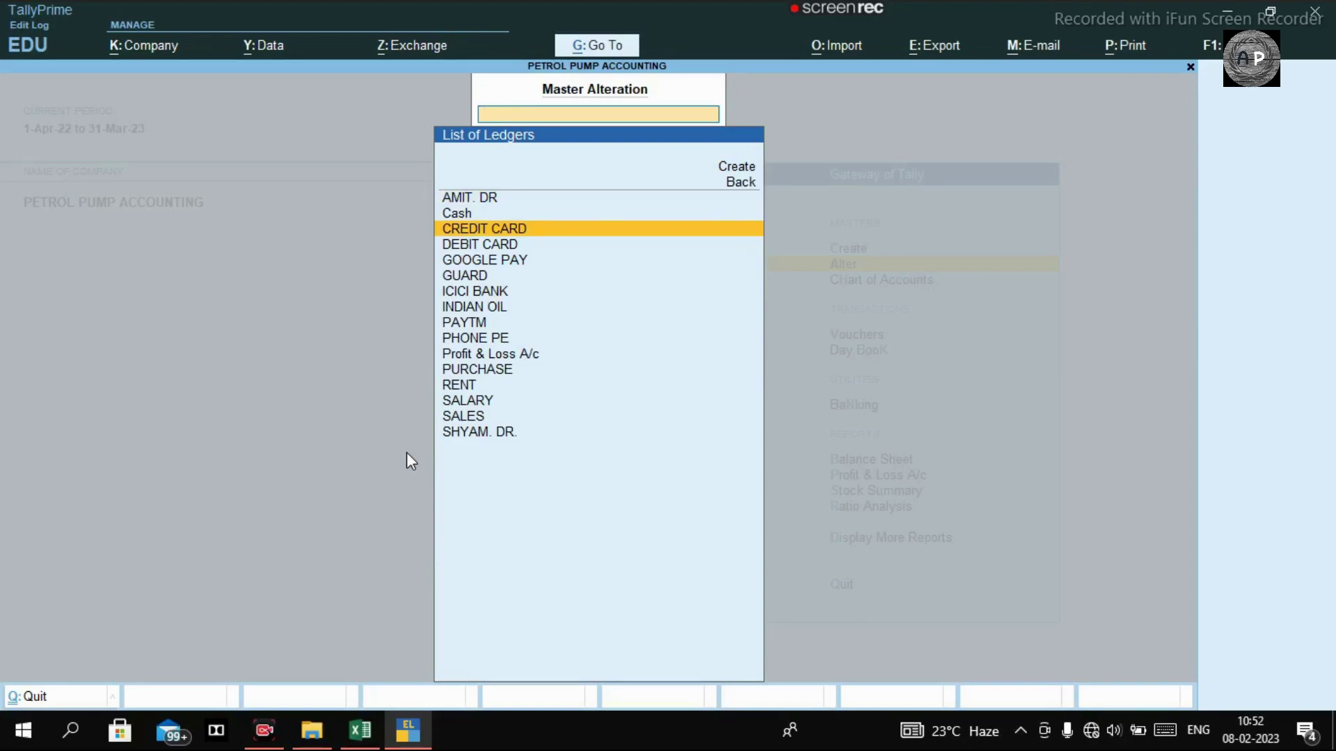
key("Return")
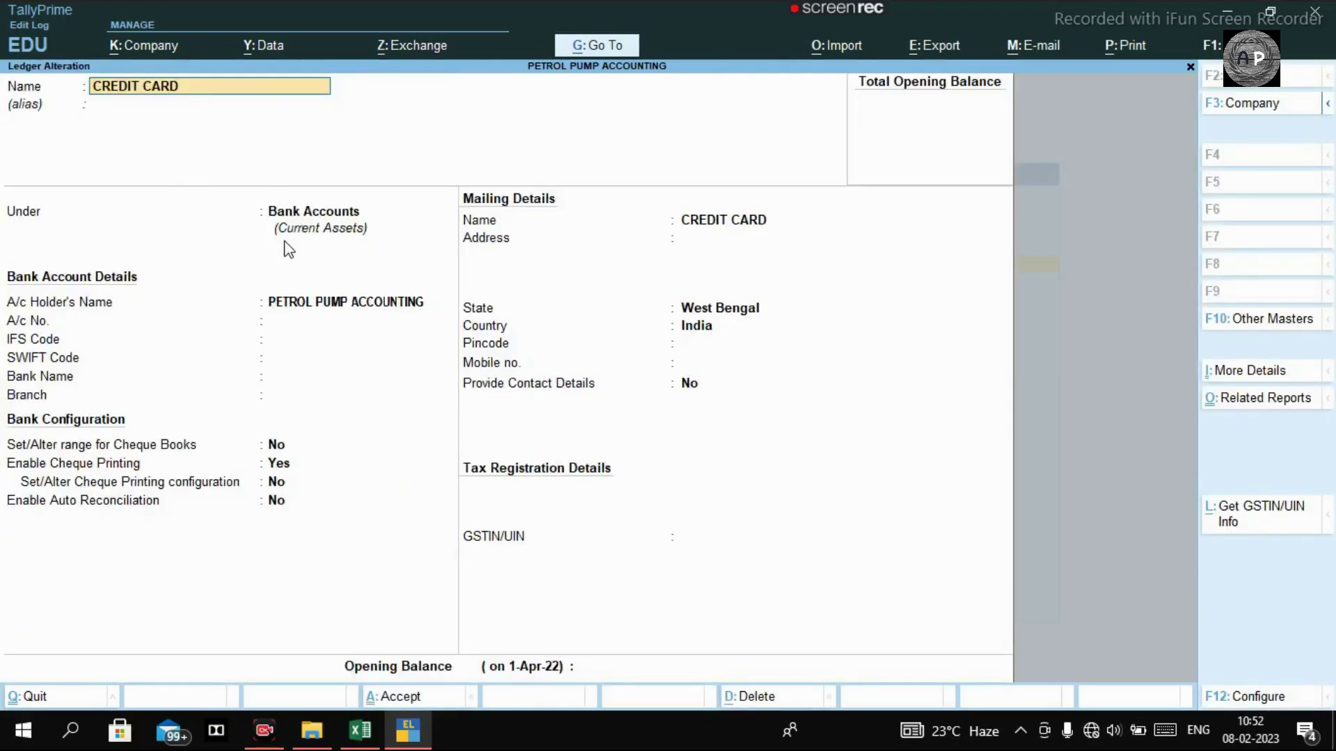
key("BackSpace")
key("Escape")
Open the GOOGLE PAY ledger to check which group it is under, and quit it without changes
key("Down")
key("Down")
key("Return")
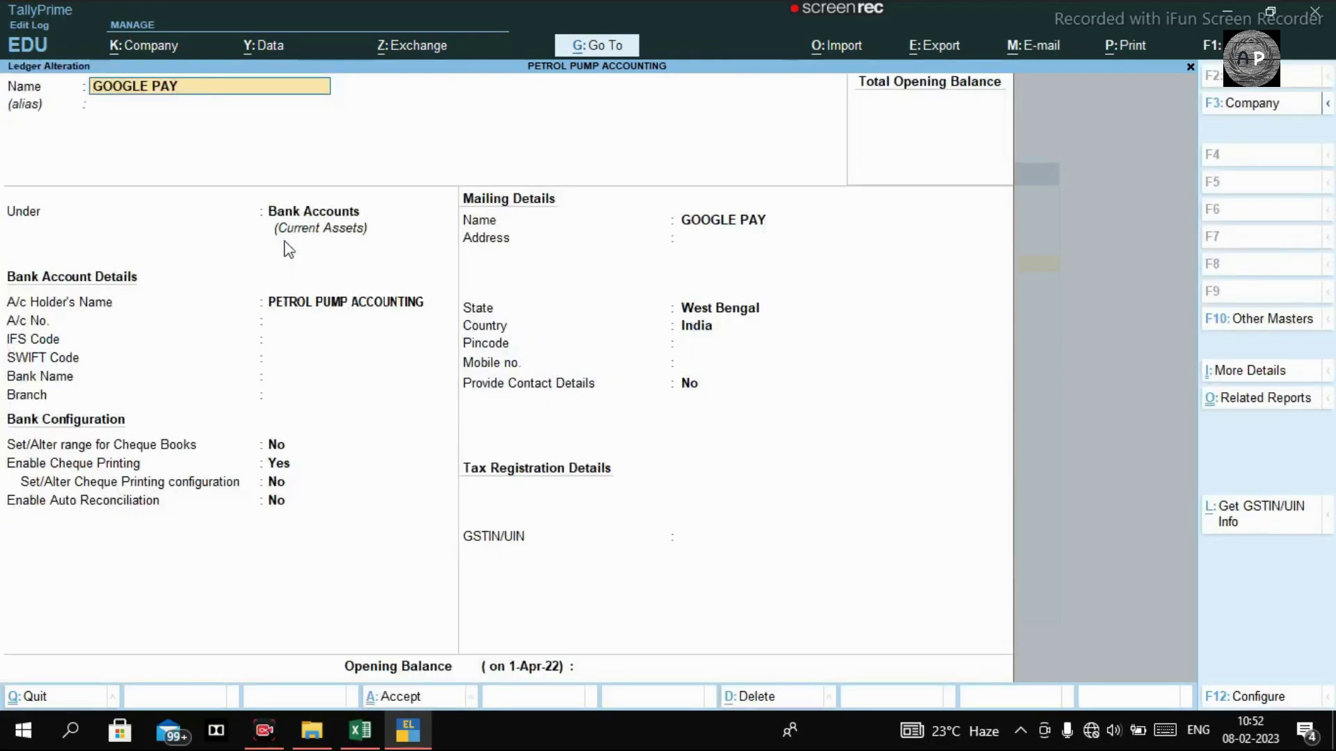
key("BackSpace")
key("Escape")
key("y")
Open the GUARD ledger to check its group and statutory details, and quit it without changes
key("Down")
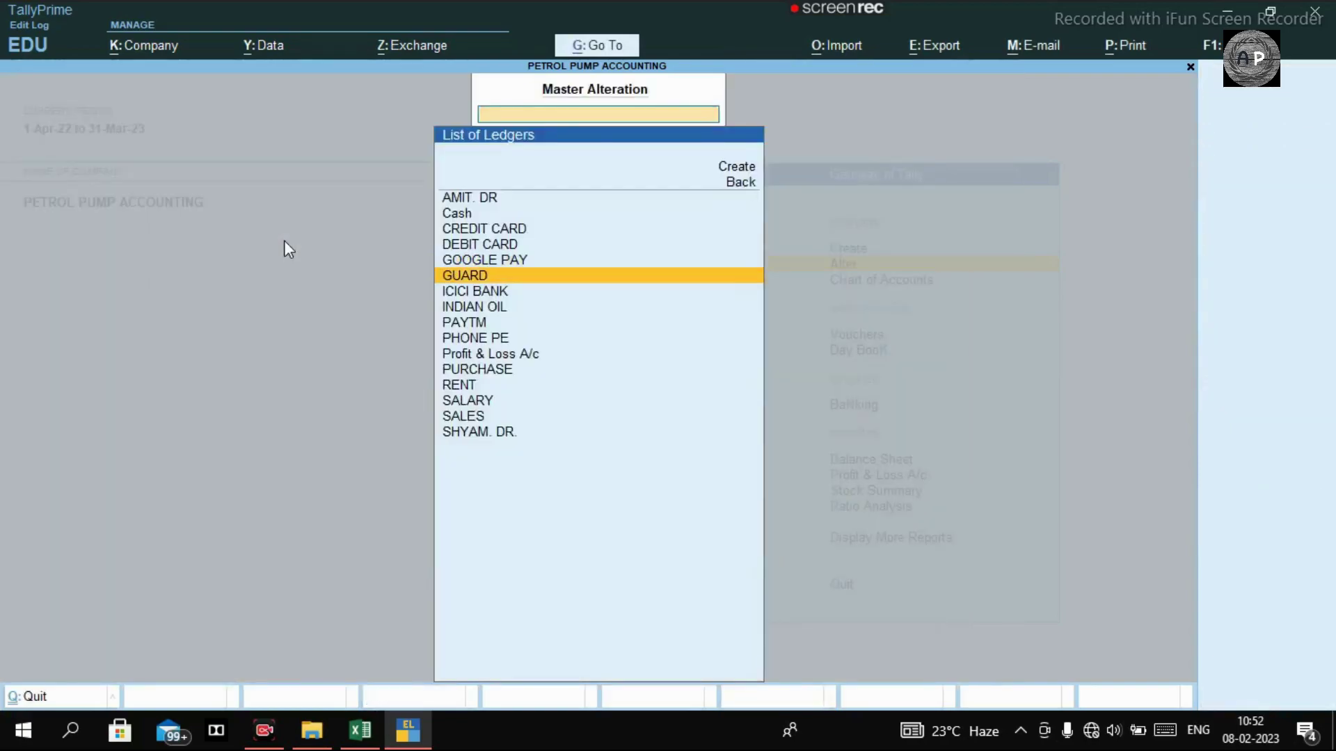
key("Return")
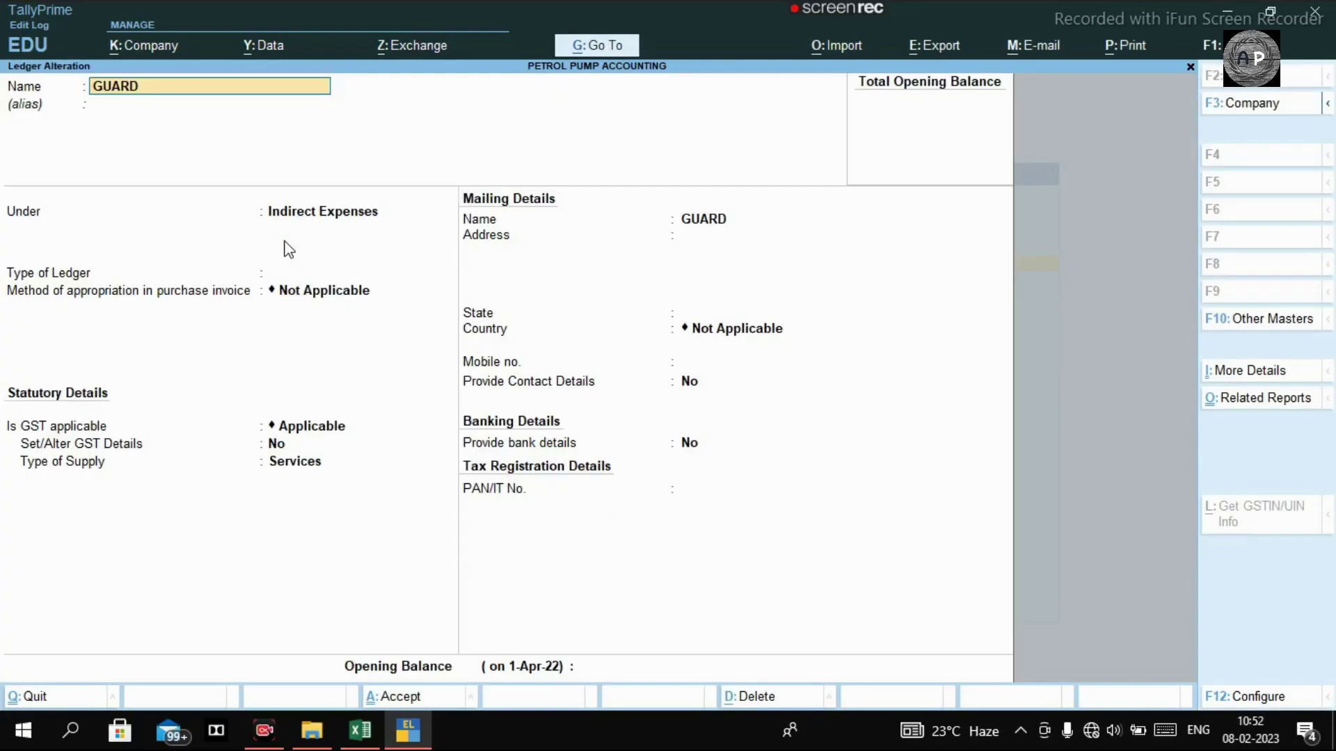
key("BackSpace")
key("Escape")
key("y")
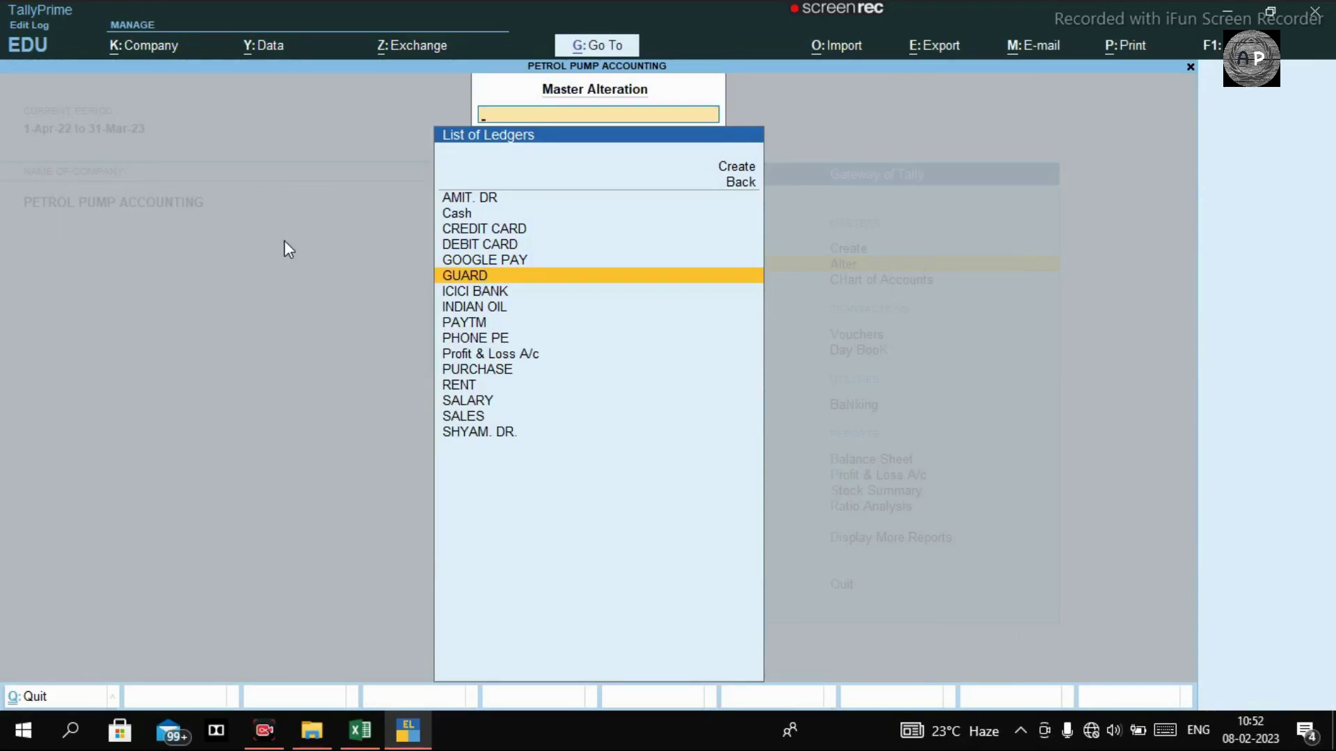
Open the ICICI BANK ledger to check its group and bank account details, and close it without changes
key("Down")
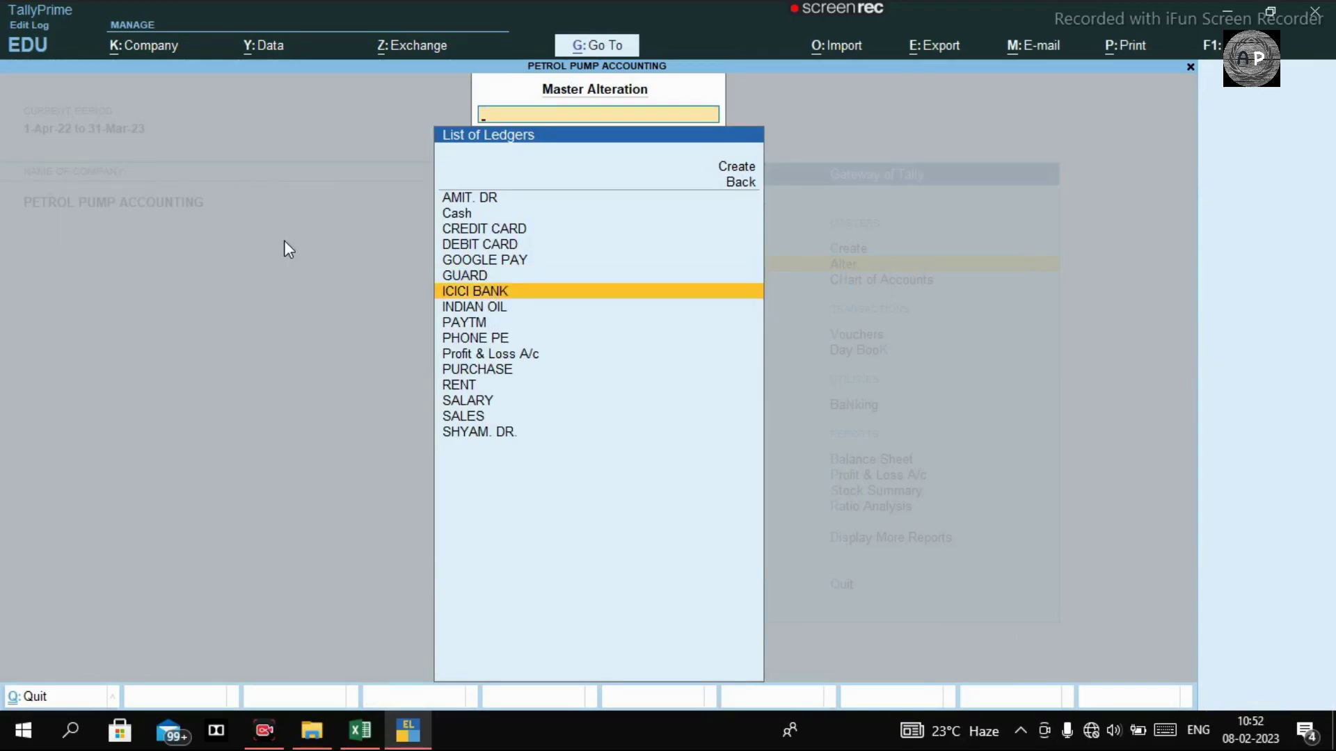
key("Return")
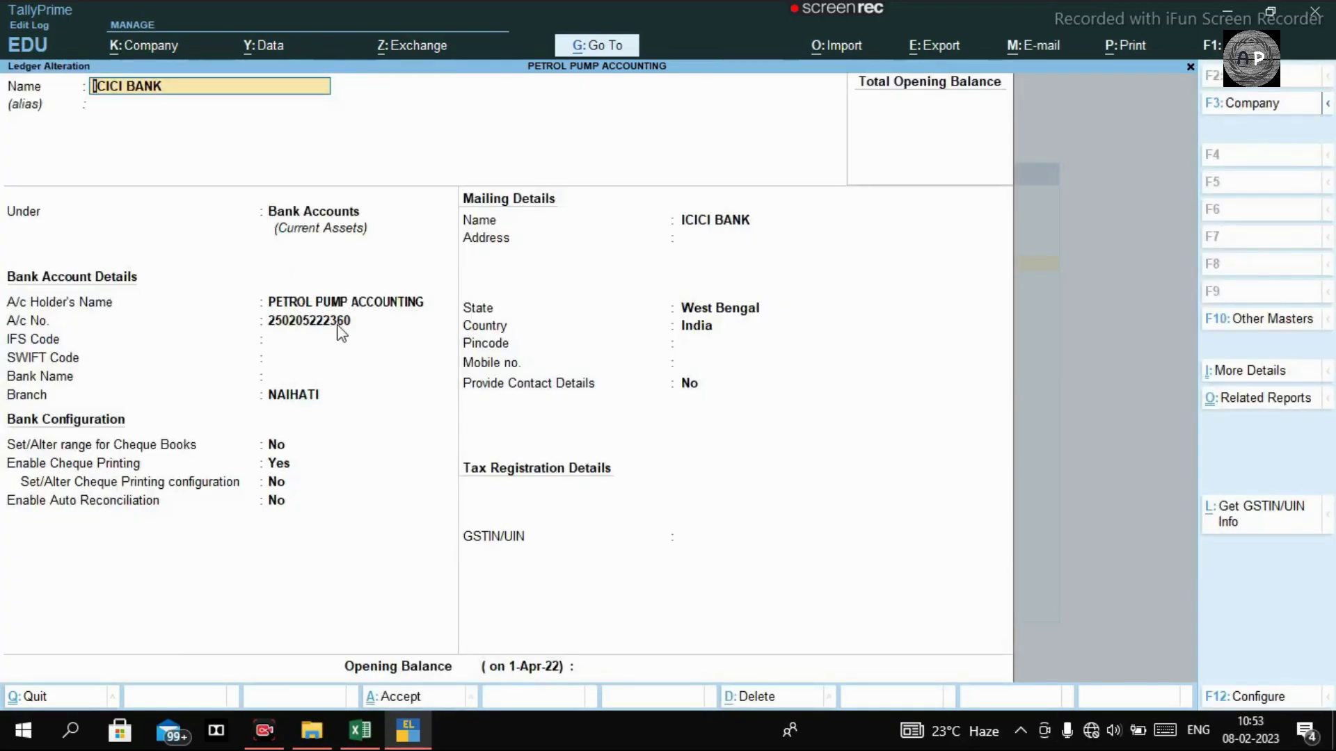
key("BackSpace")
key("Escape")
Open the INDIAN OIL ledger to check its group and bill-by-bill setting, and quit it without changes
key("Down")
key("Return")
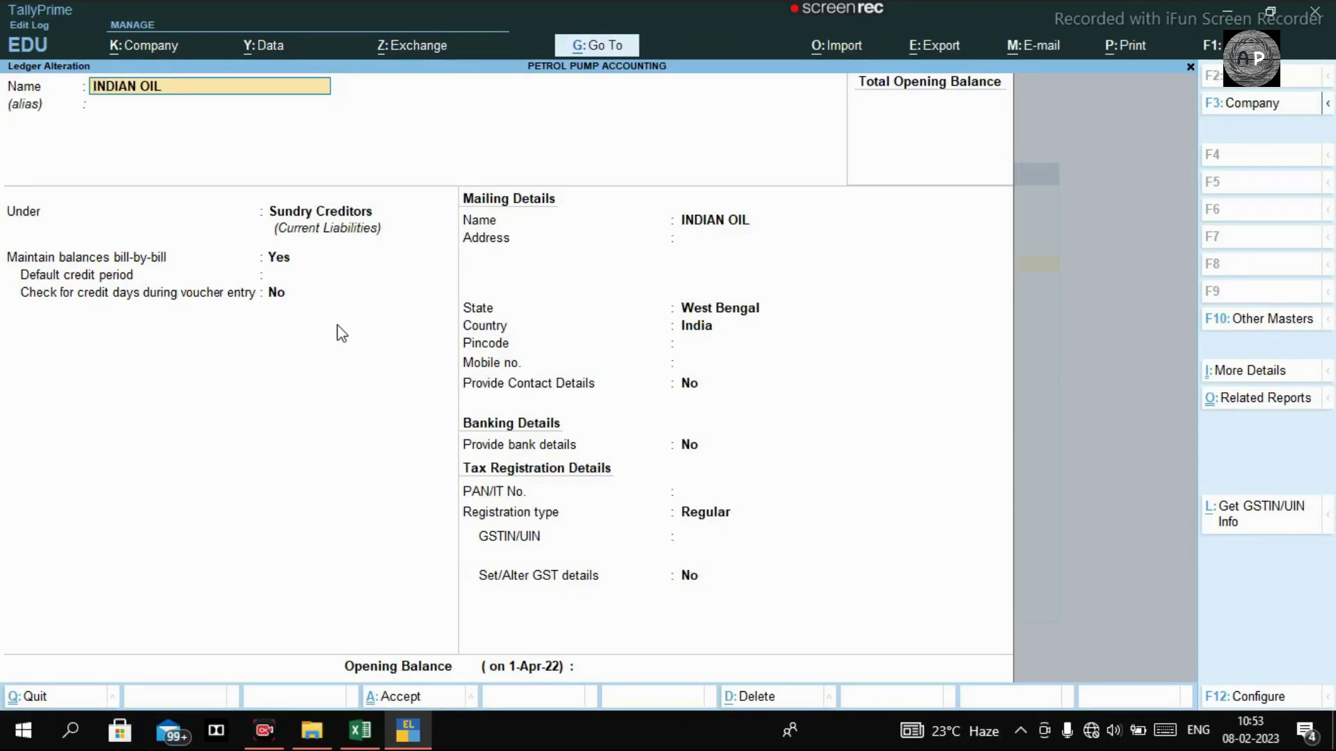
key("Escape")
key("Escape")
key("y")
Go past the PAYTM and PHONE PE ledgers, view the Profit & Loss A/c ledger, and quit it without changes
key("Down")
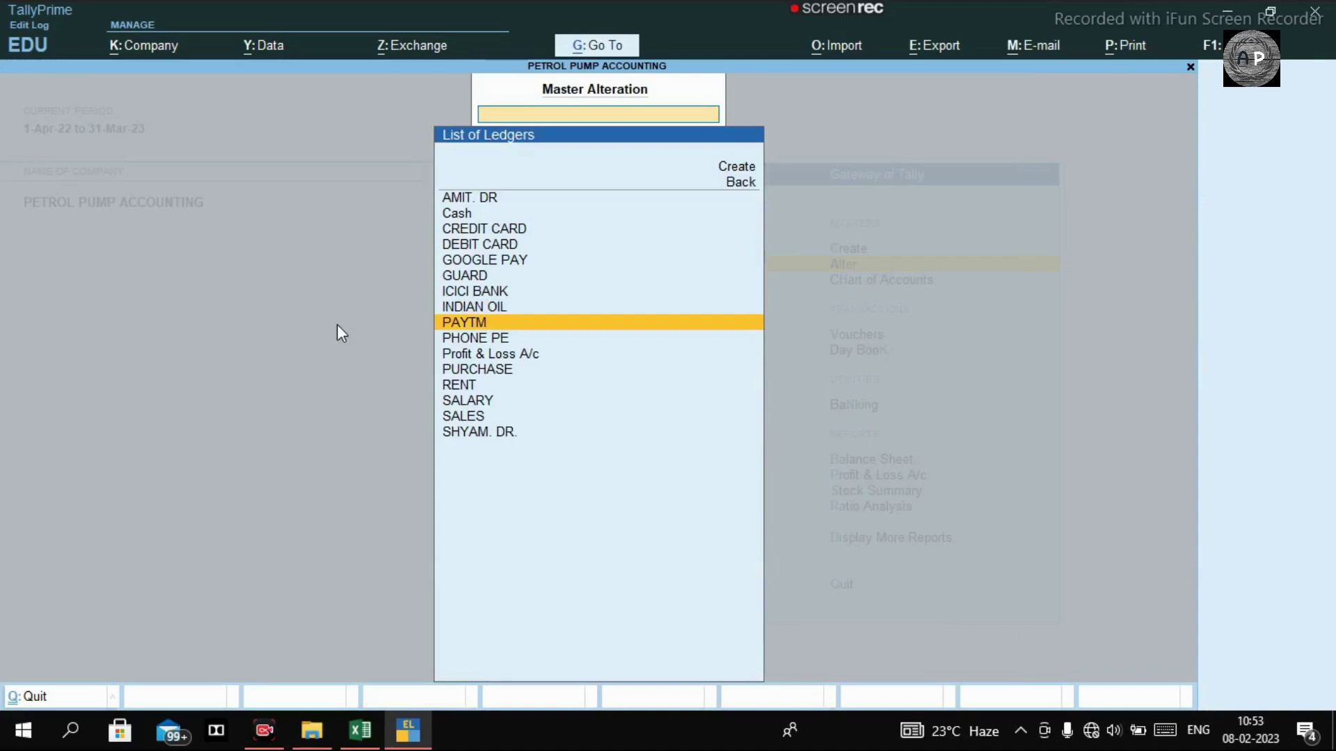
key("Down")
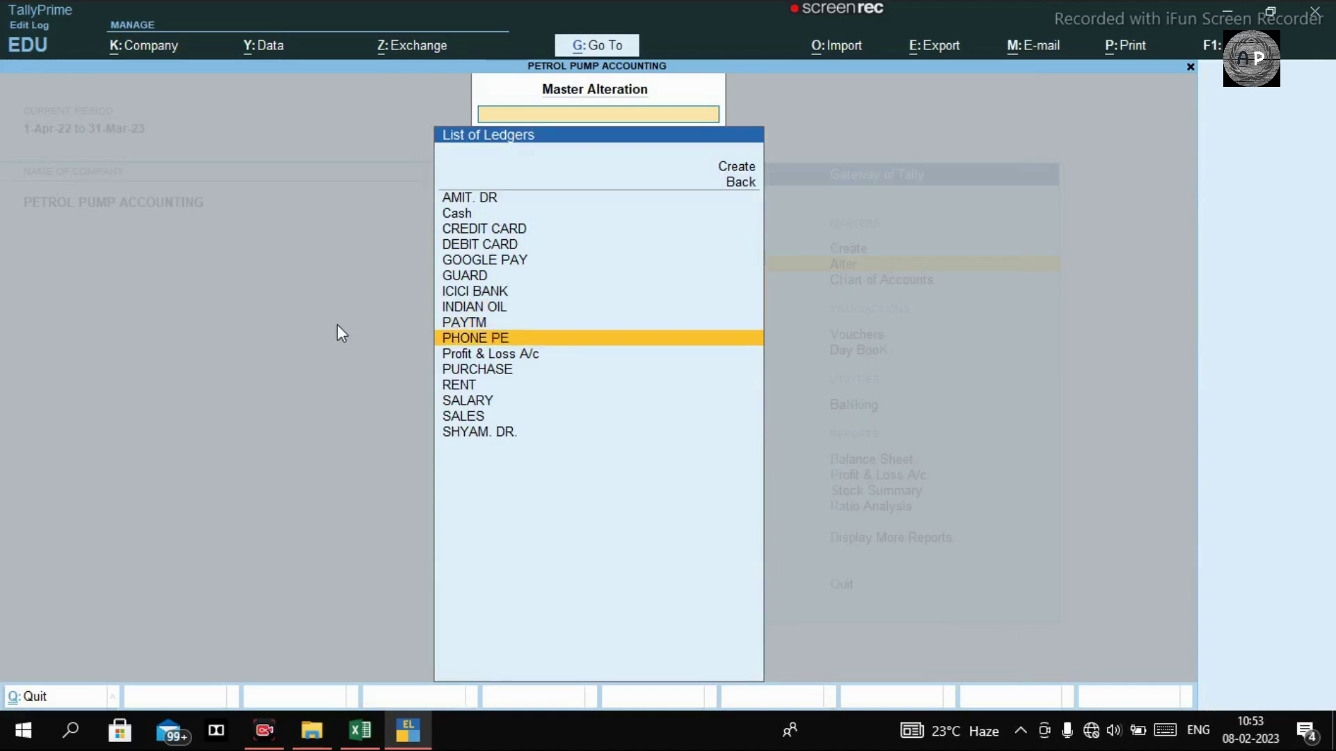
key("Down")
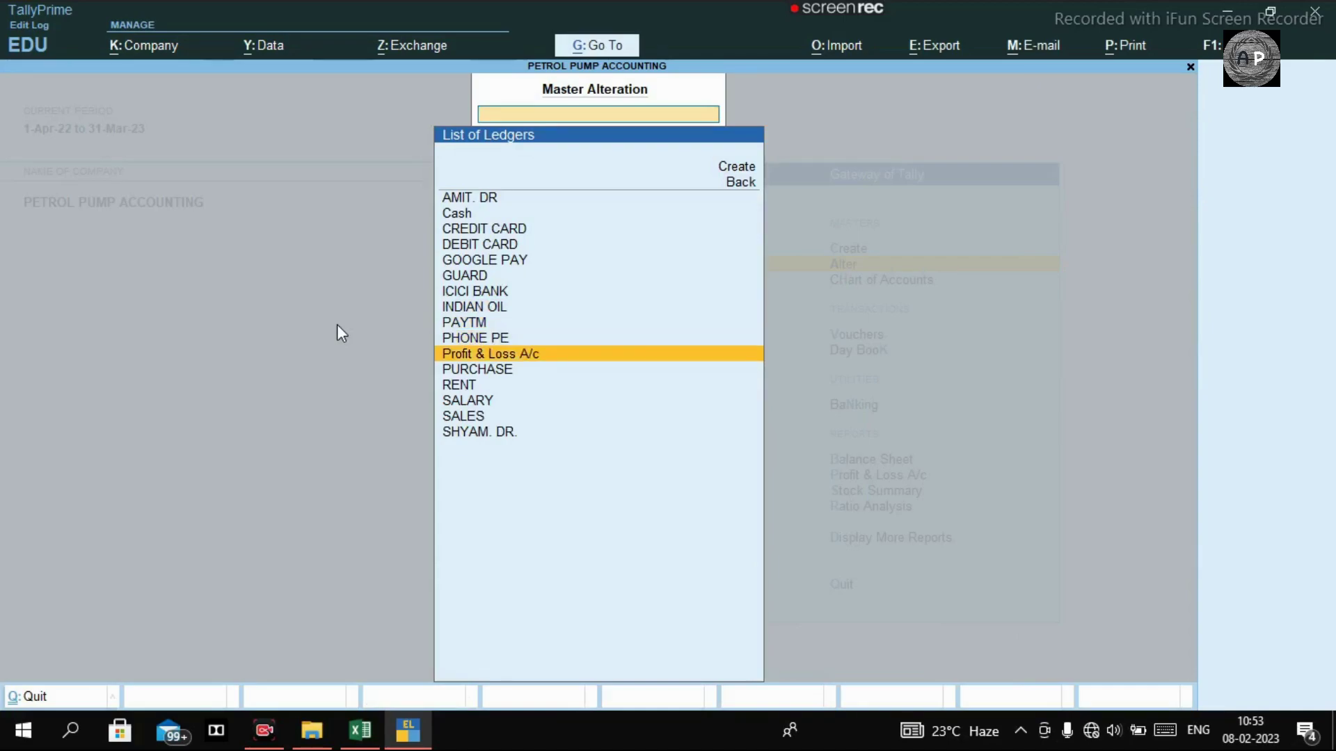
key("Return")
key("Escape")
key("Escape")
key("y")
Go through the remaining ledgers from PURCHASE to the end of the list, and return to the list of masters
key("Down")
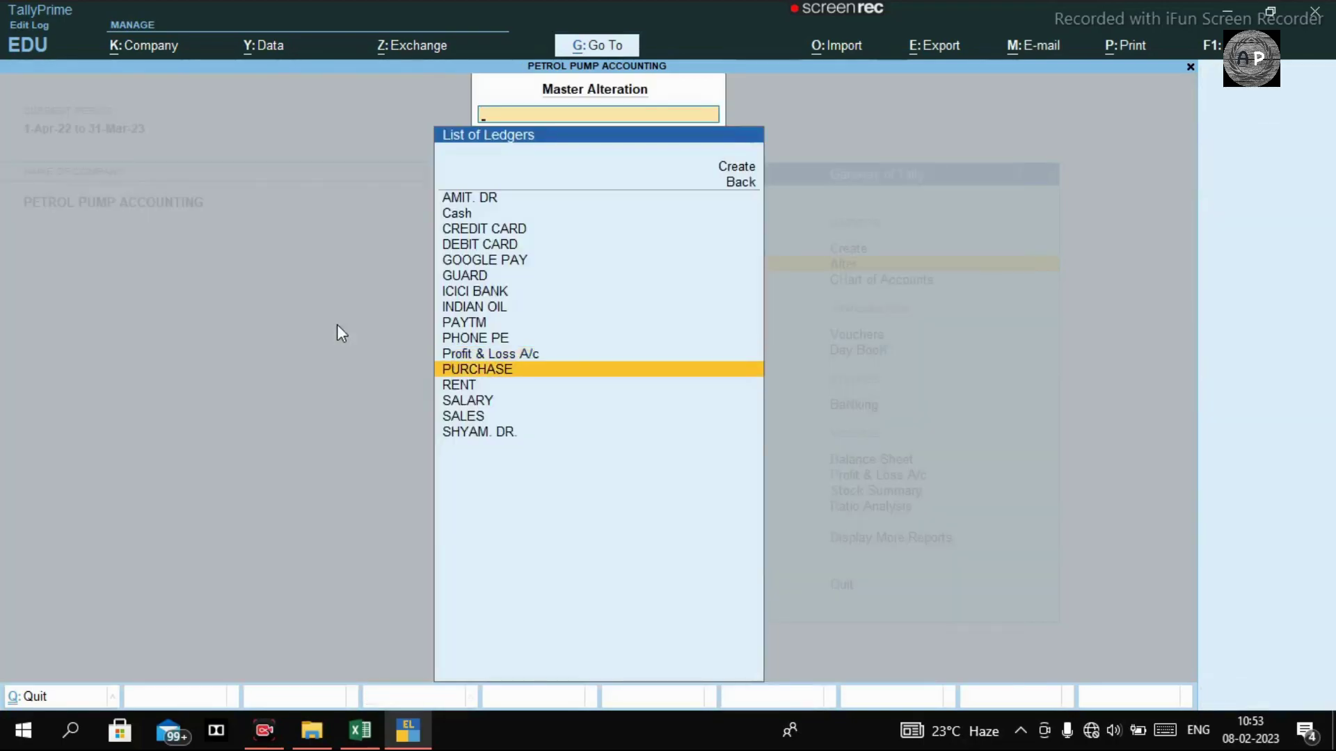
key("Down")
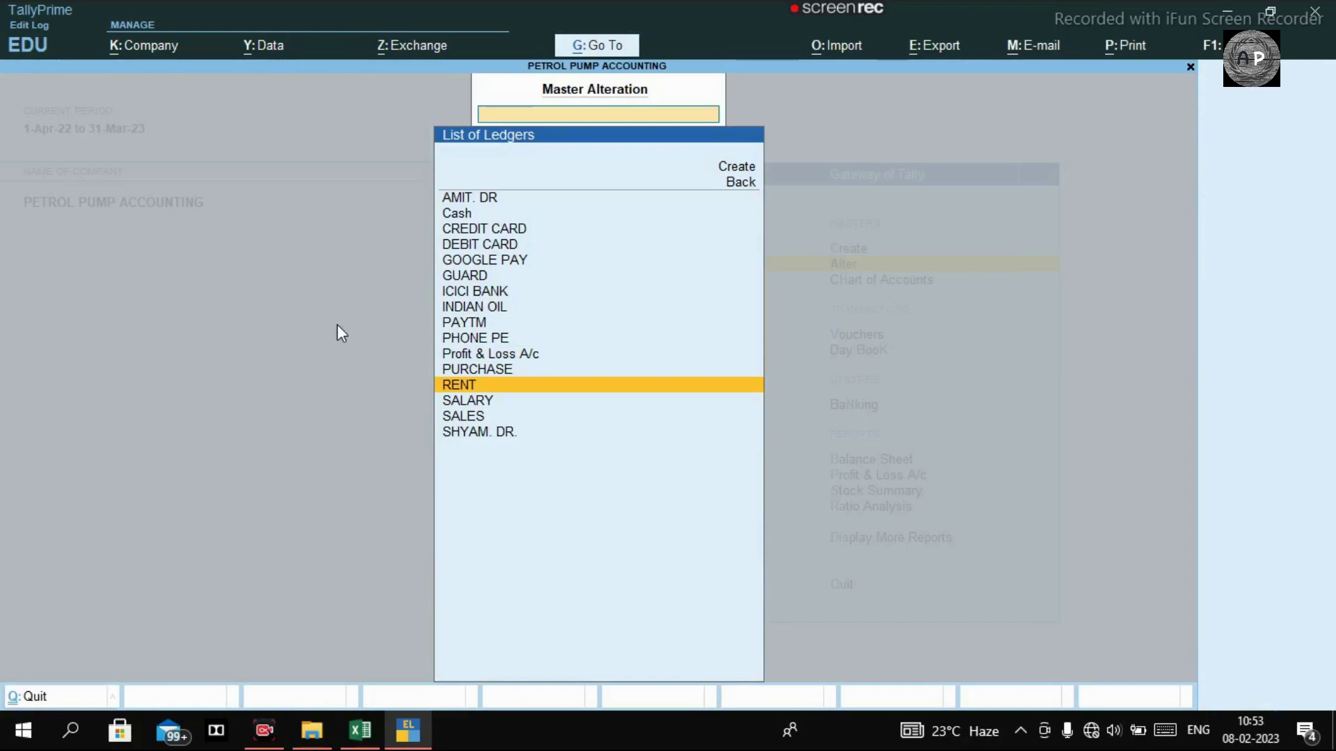
key("Up")
key("Down")
key("Down")
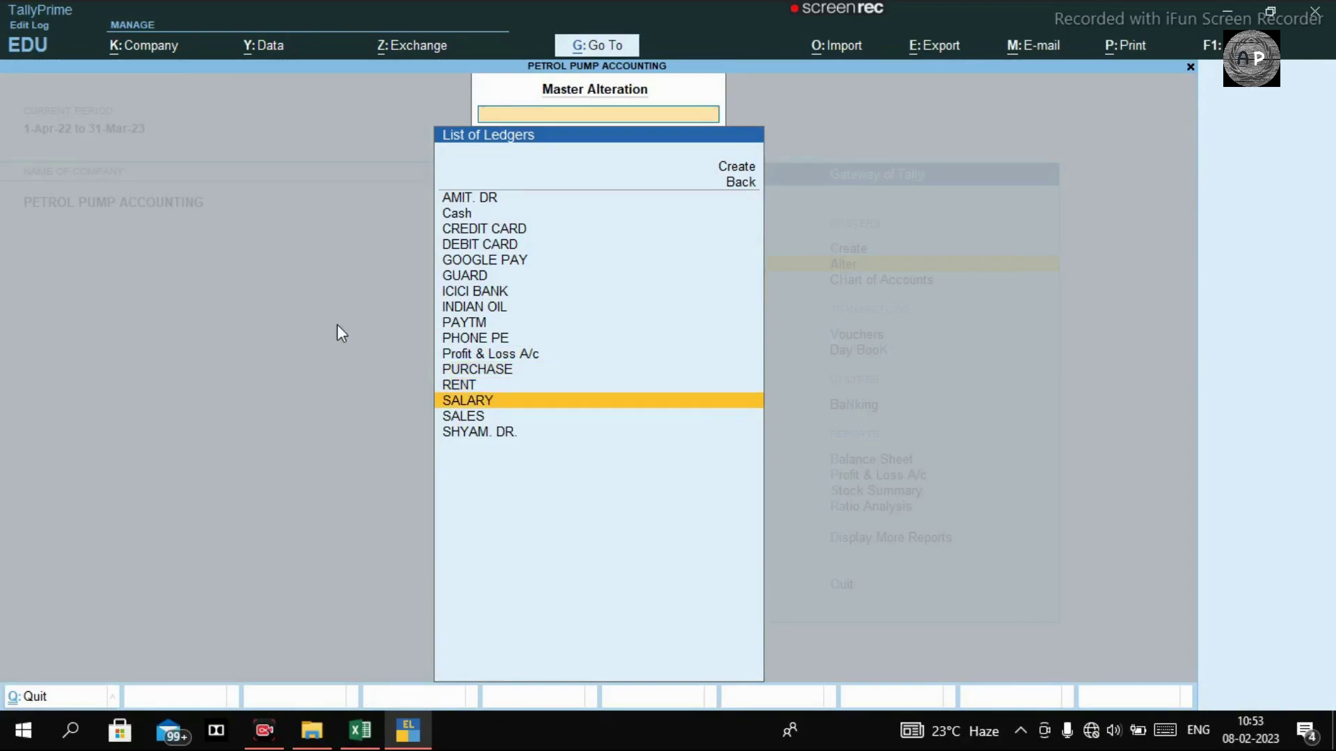
key("Down")
key("Down")
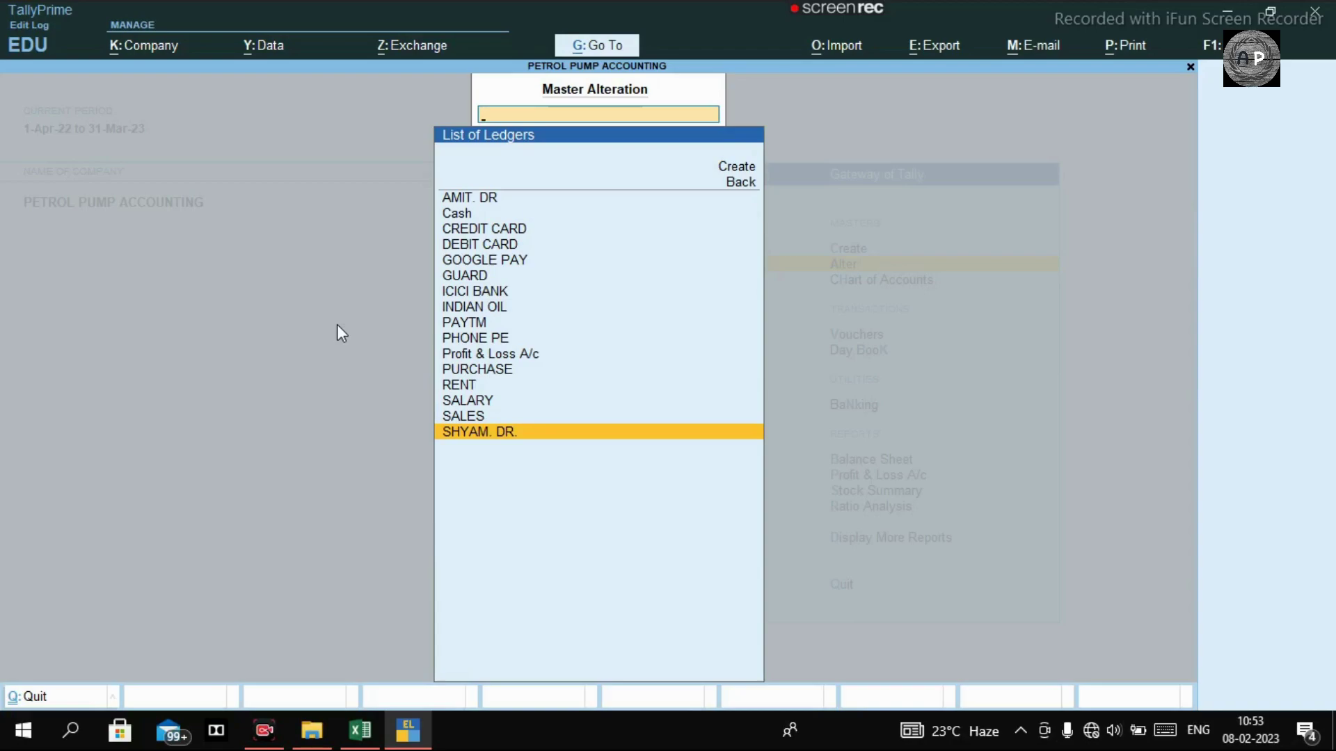
key("BackSpace")
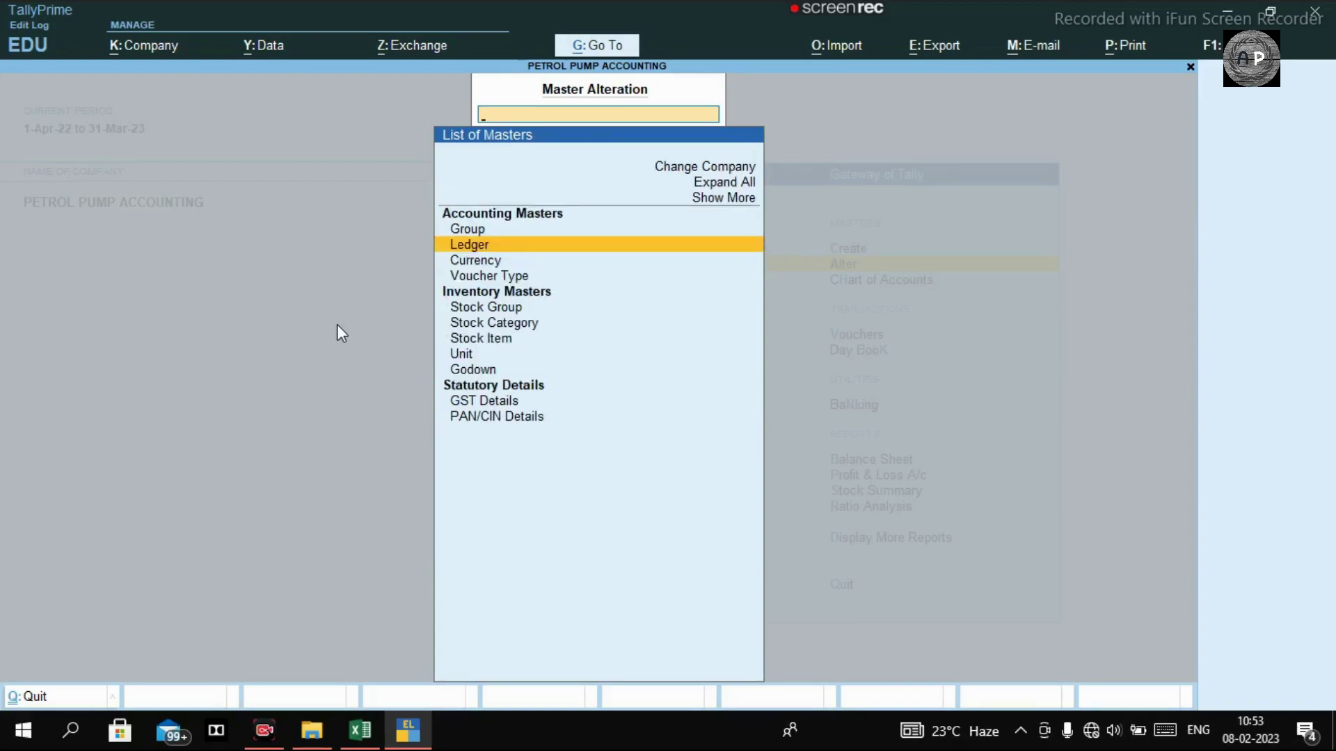
Open the DIESEL stock item for alteration and go through its name, group and units
key("Down")
key("Down")
key("Down")
key("Down")
key("Down")
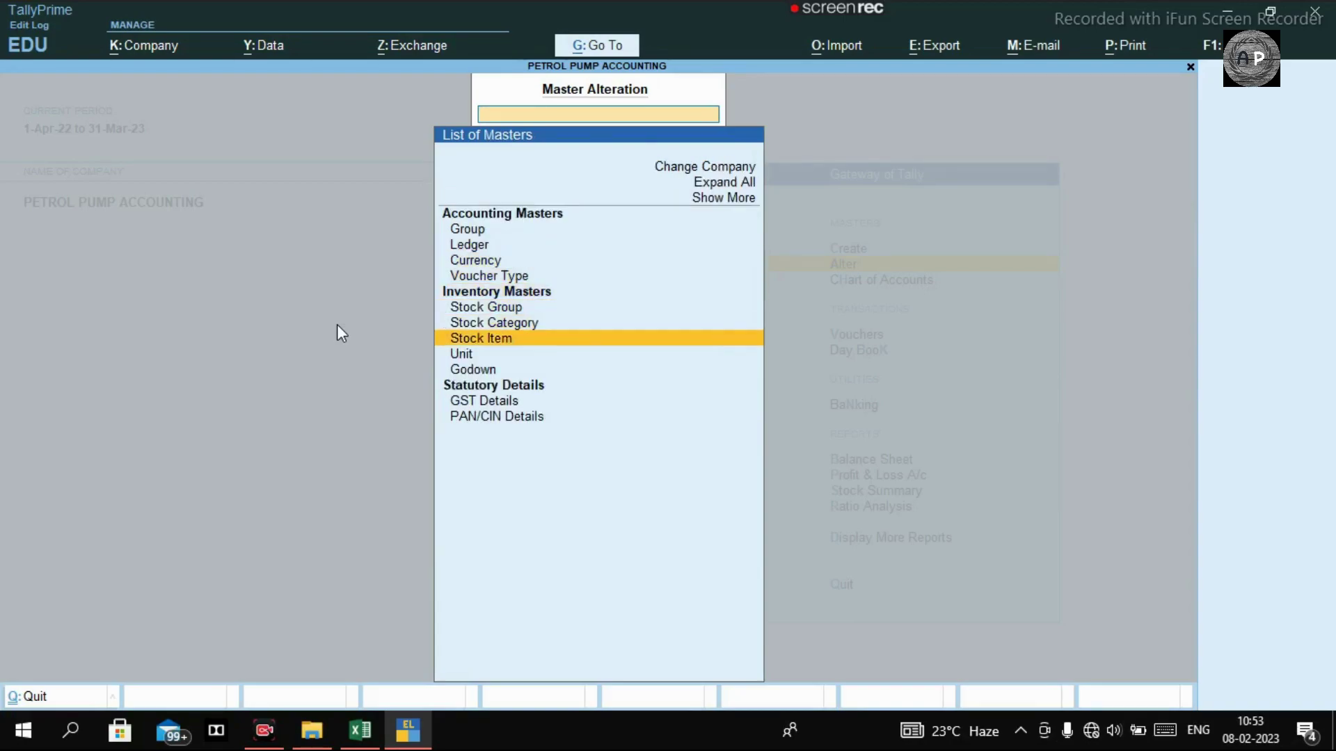
key("Return")
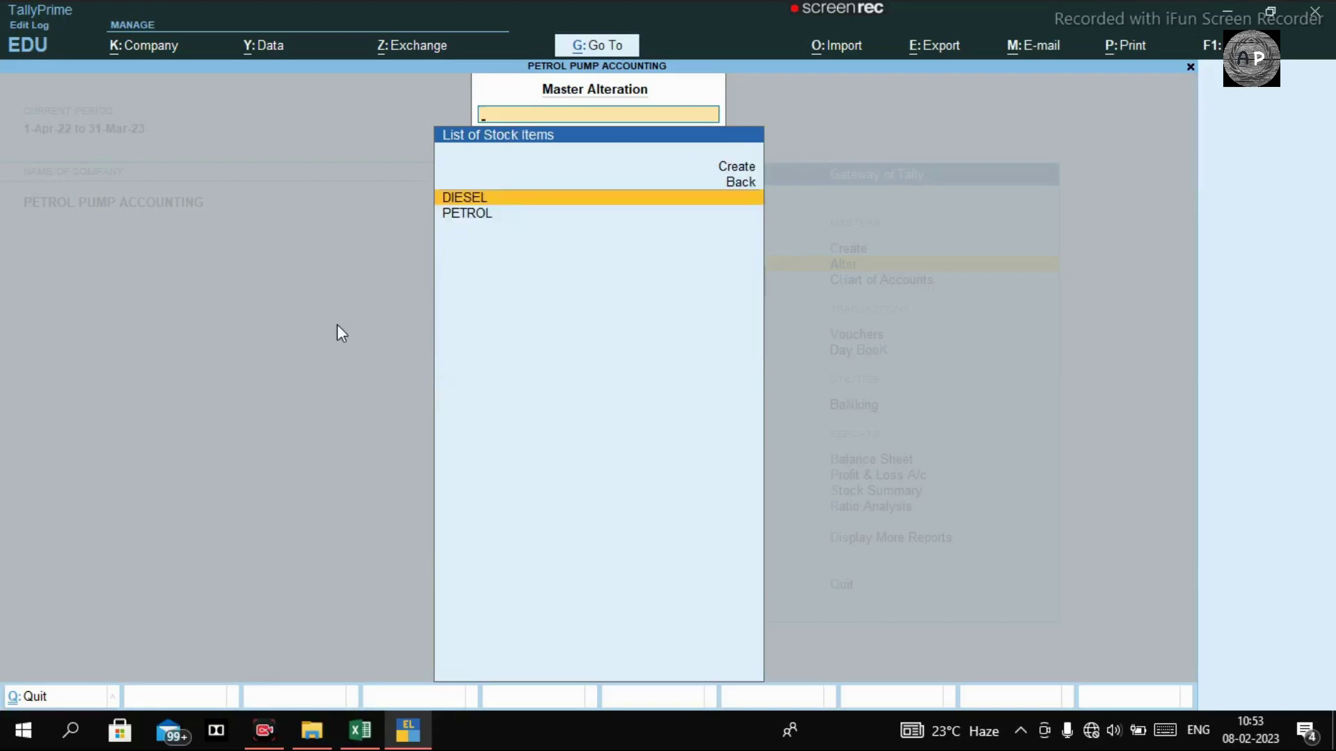
key("Return")
key("Return")
key("Return")
key("Return")
key("Return")
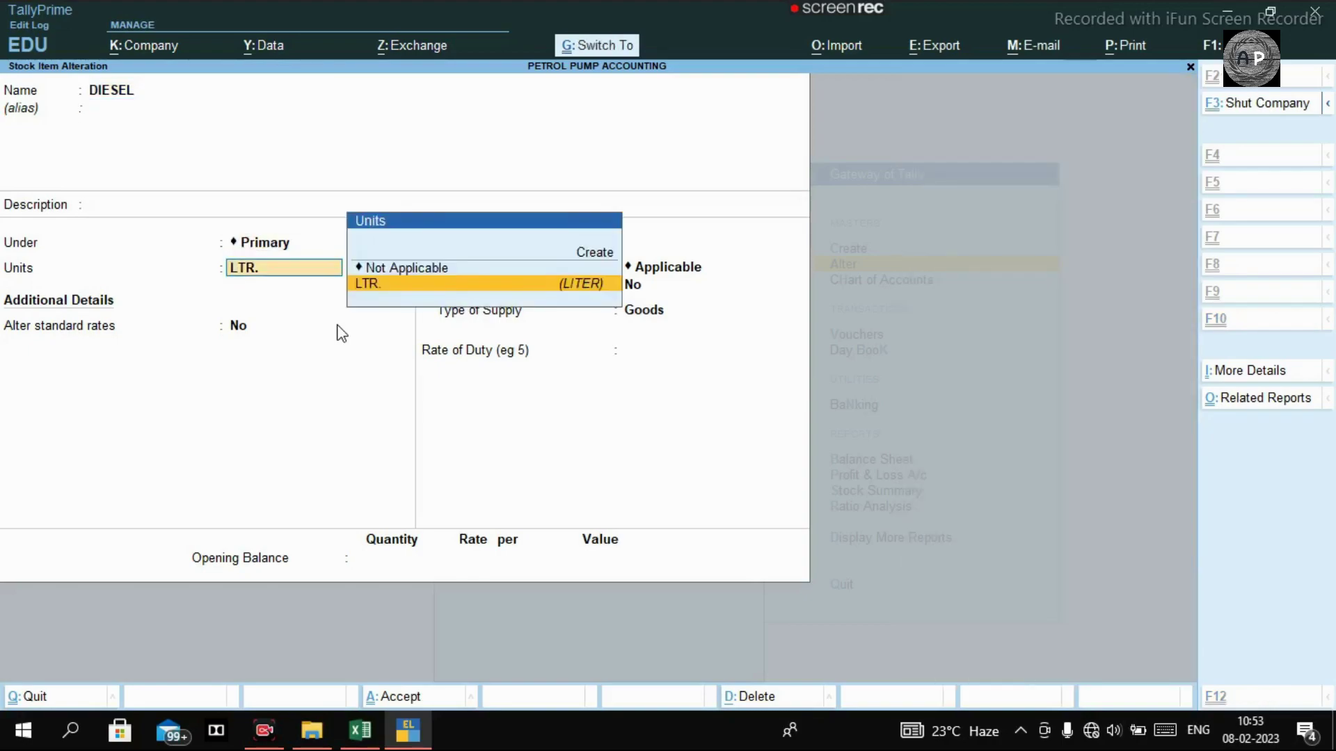
Open the LTR. unit from DIESEL's units, check its formal name, quantity code and decimal places, and accept it without changes
key("ctrl+Return")
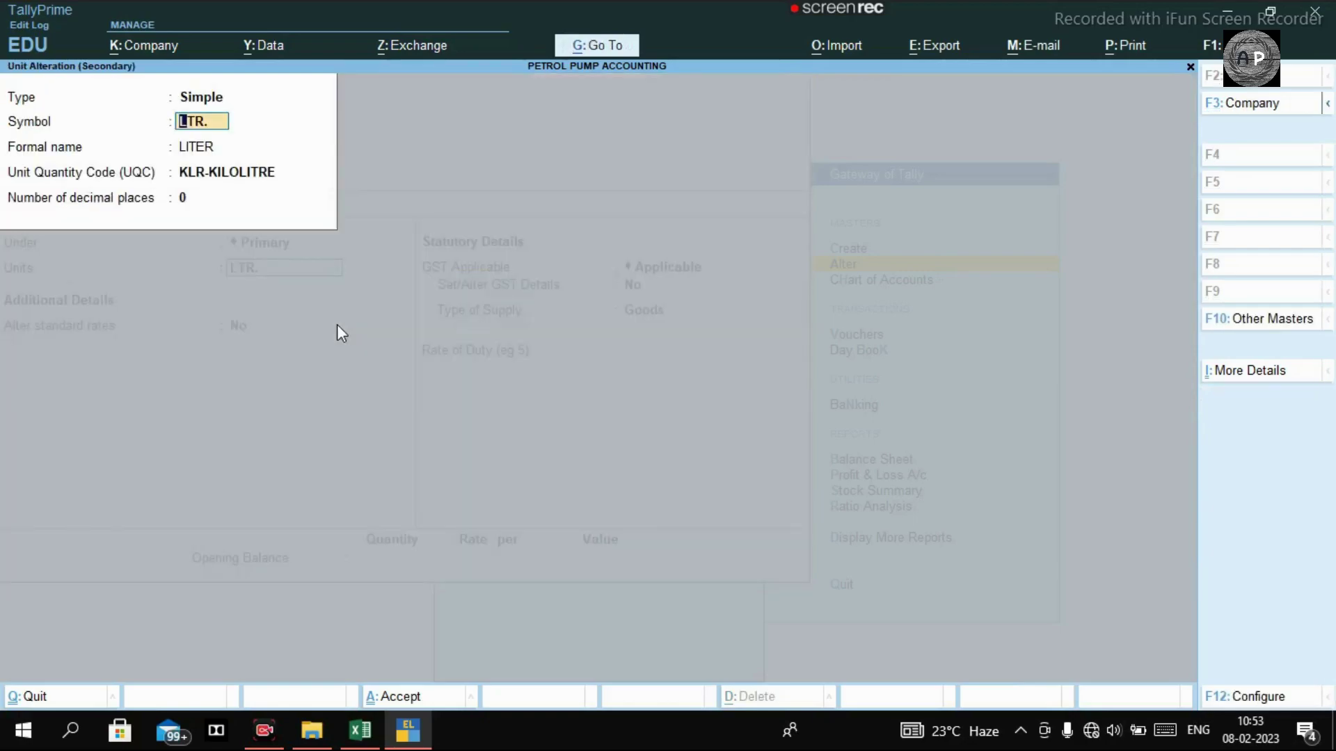
key("Return")
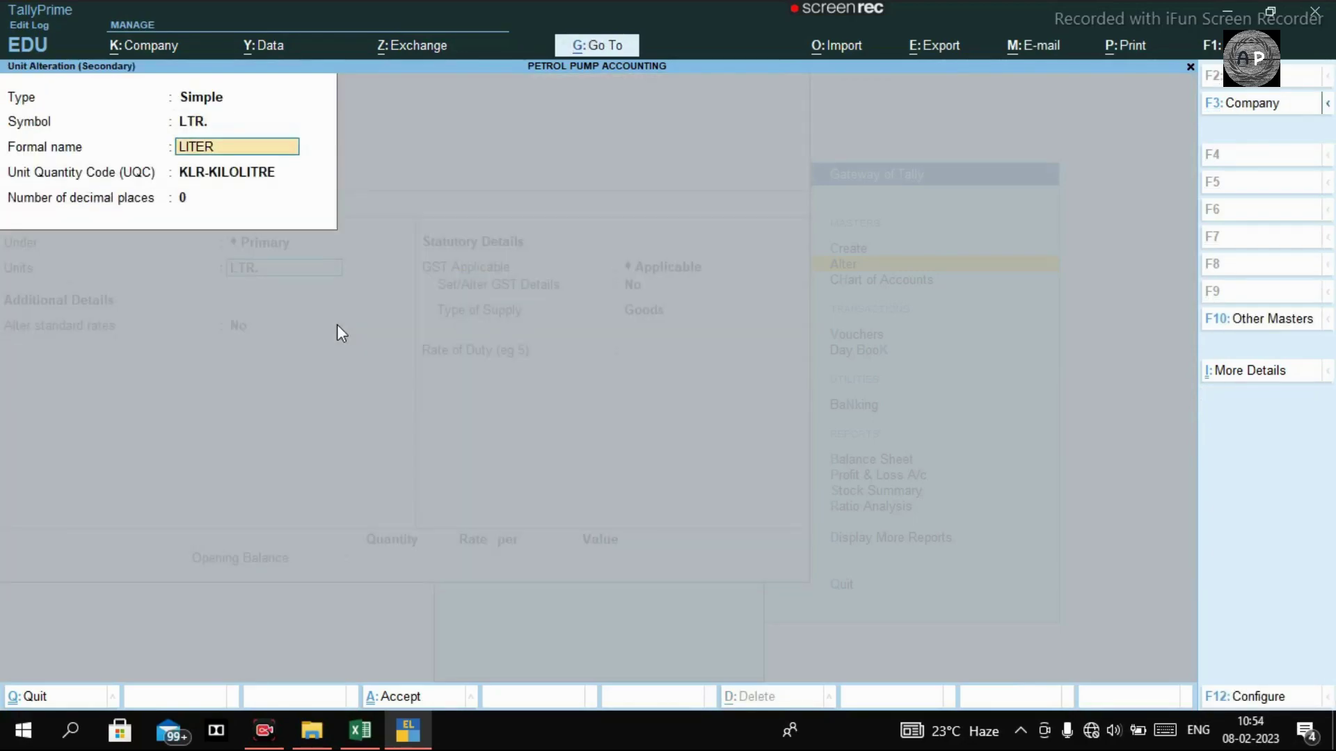
key("Return")
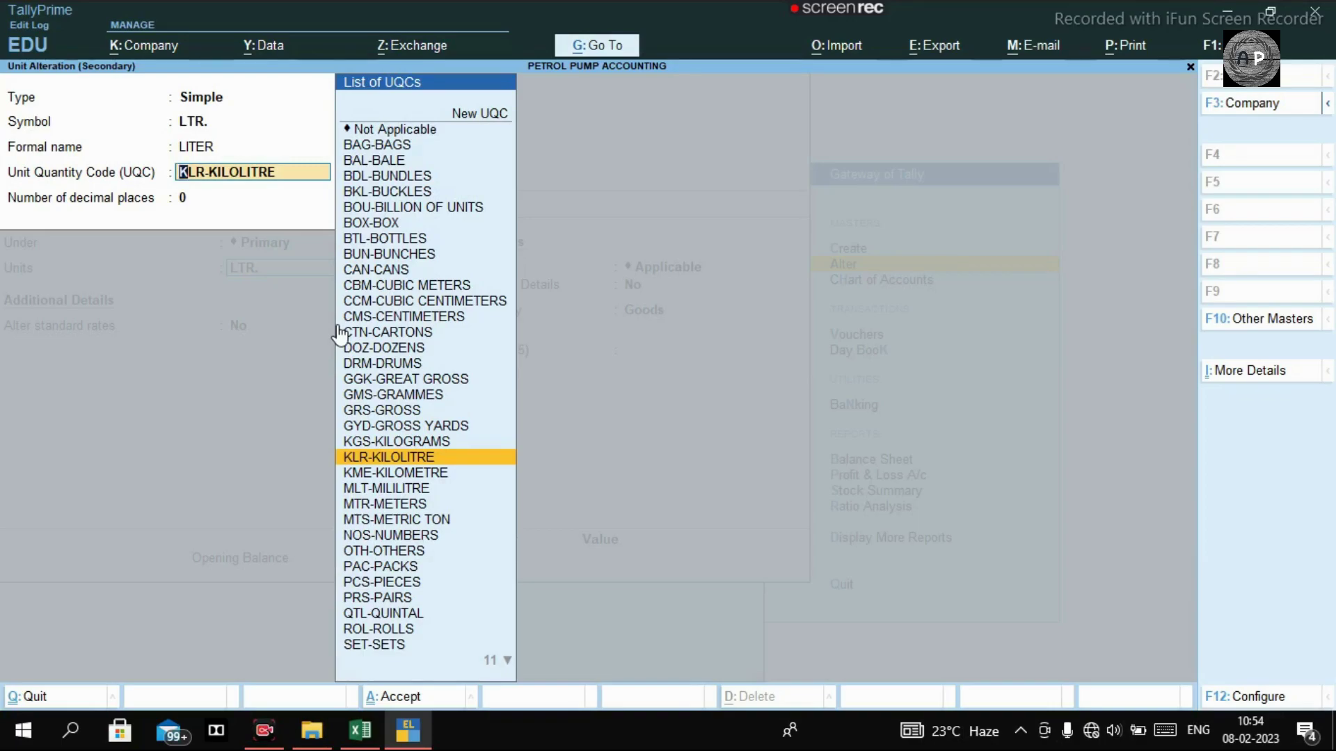
key("Return")
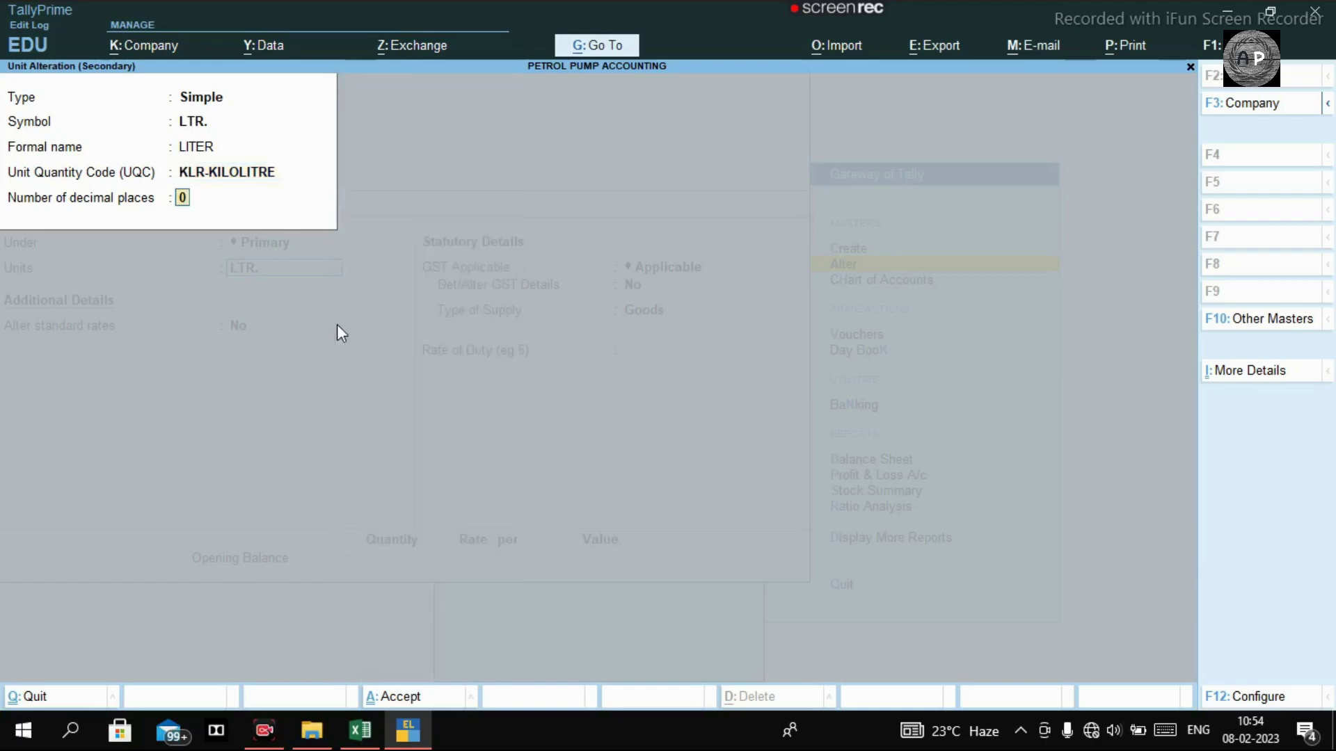
key("Return")
key("Return")
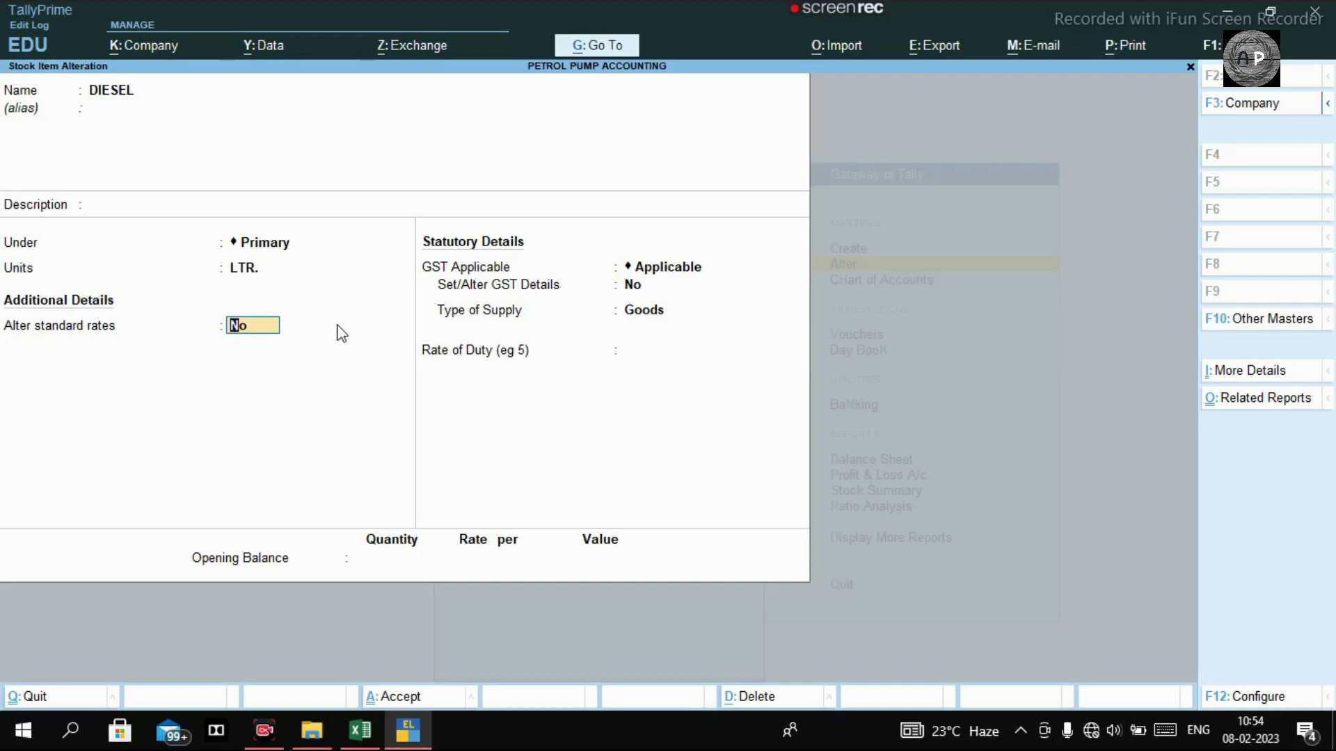
Keep GST applicable for DIESEL and open its GST details by setting Set/Alter GST Details to Yes
key("Return")
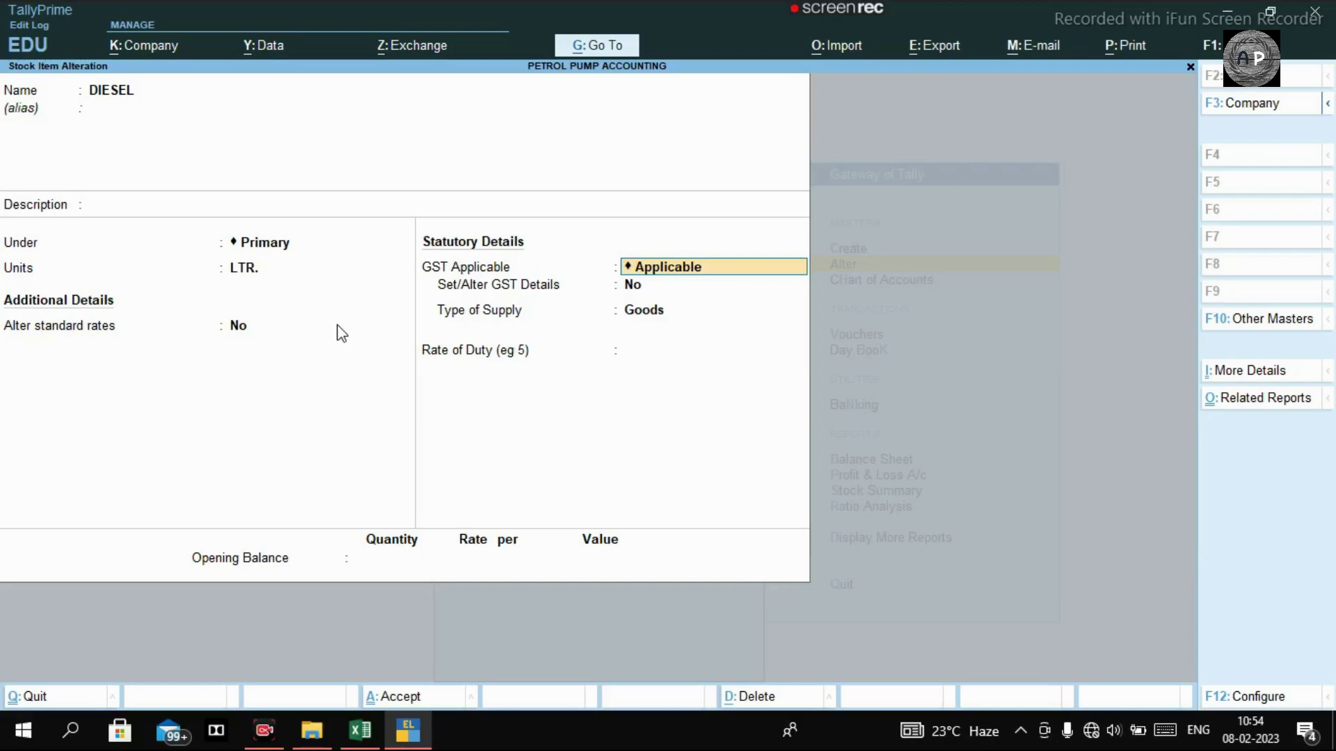
key("Return")
key("y")
key("Return")
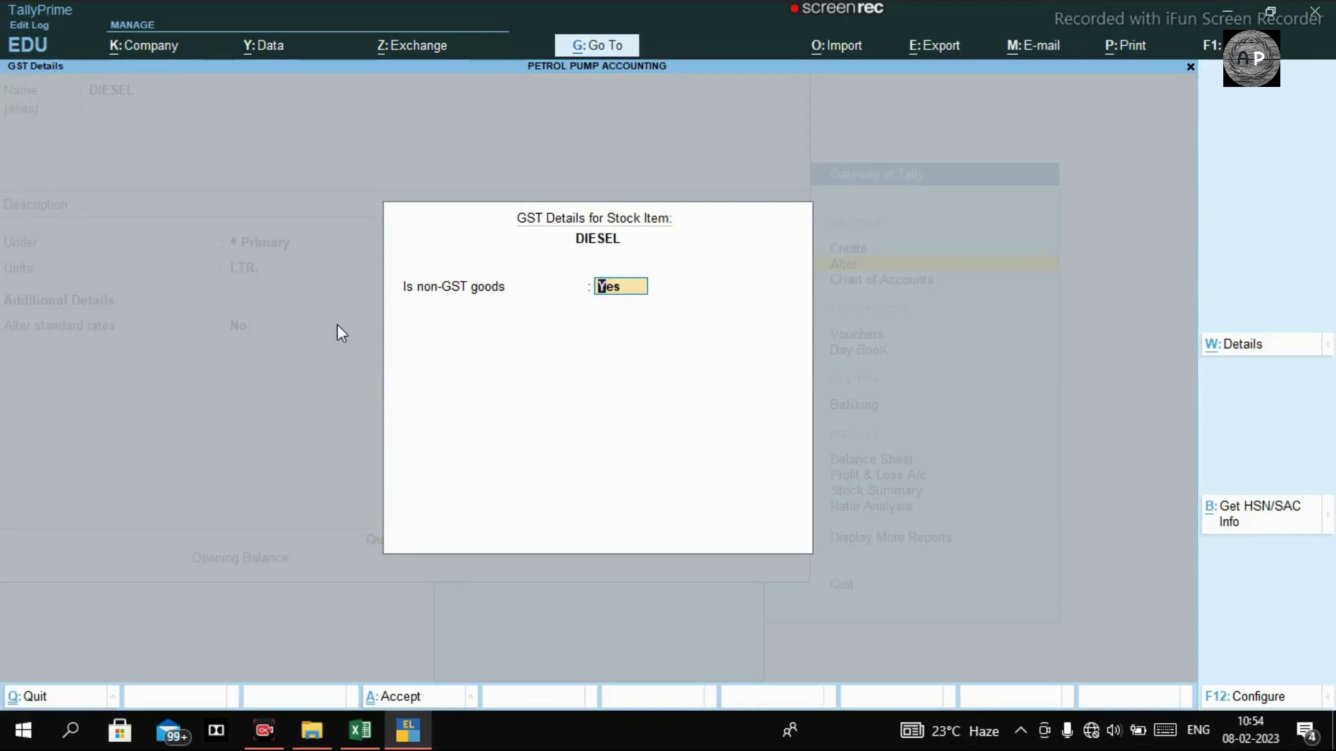
Set Is non-GST goods to No for DIESEL to view the tax details
type("n")
key("Return")
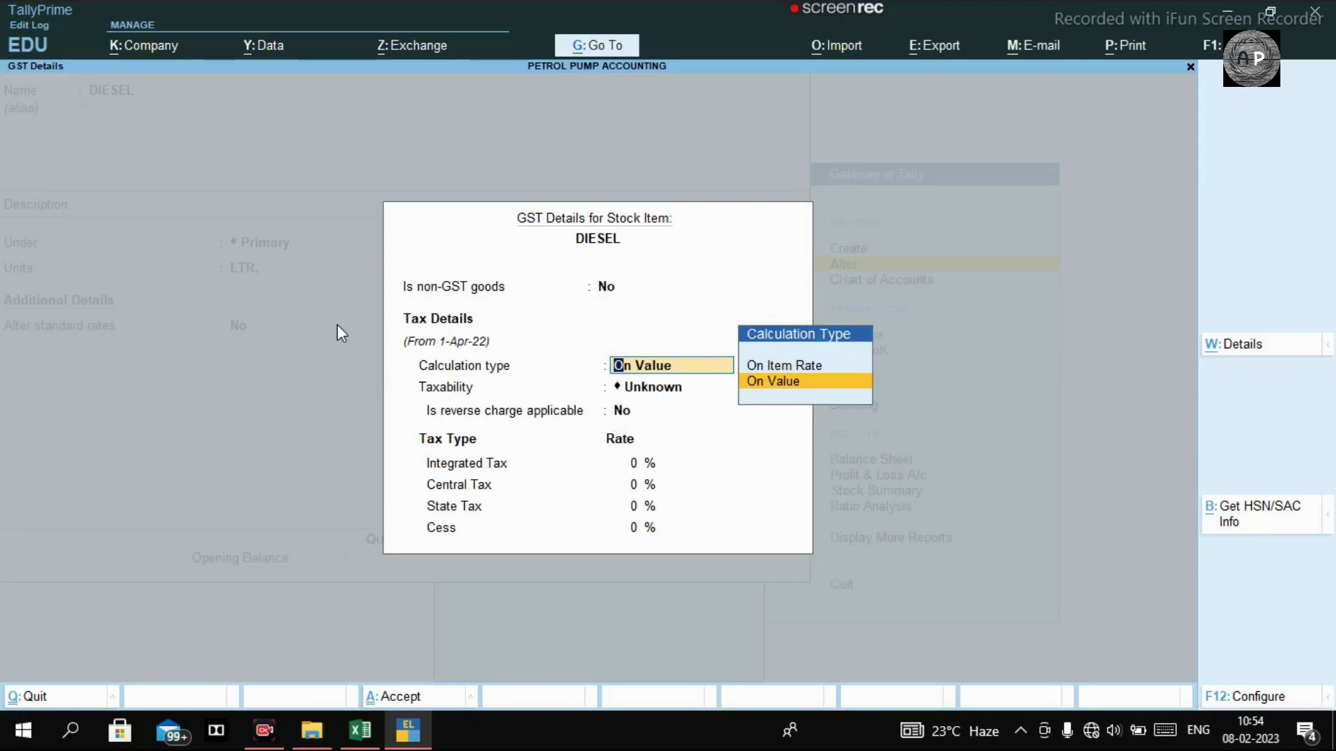
key("BackSpace")
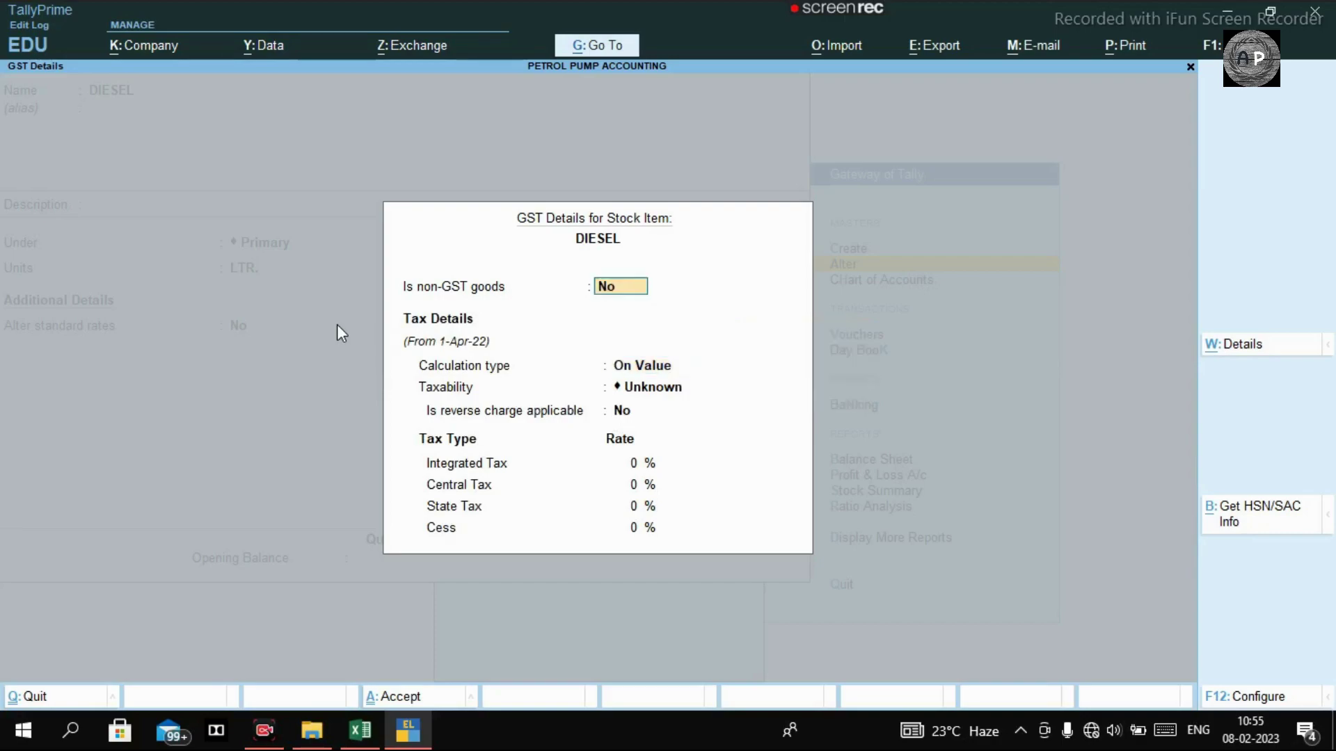
Set Is non-GST goods to Yes for DIESEL, applicable from 1-Apr-22, and accept the GST details
type("y")
key("Return")
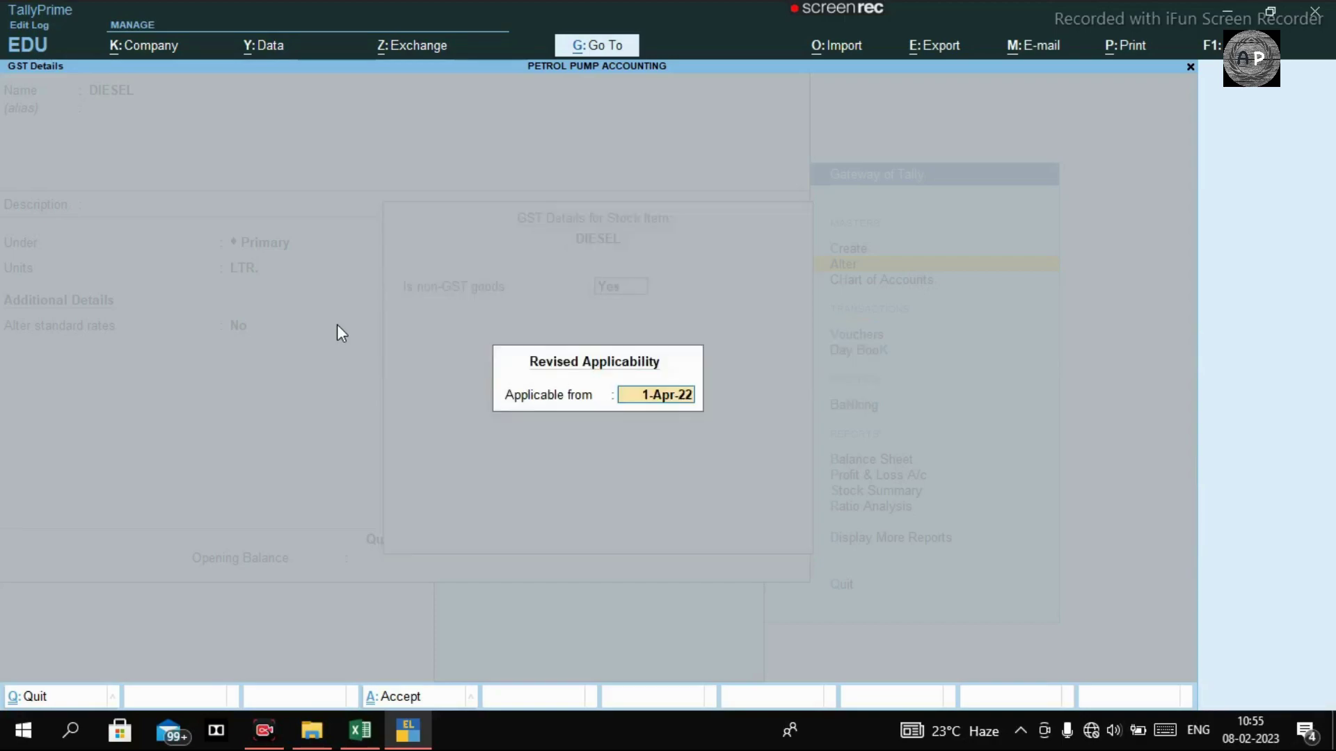
key("Return")
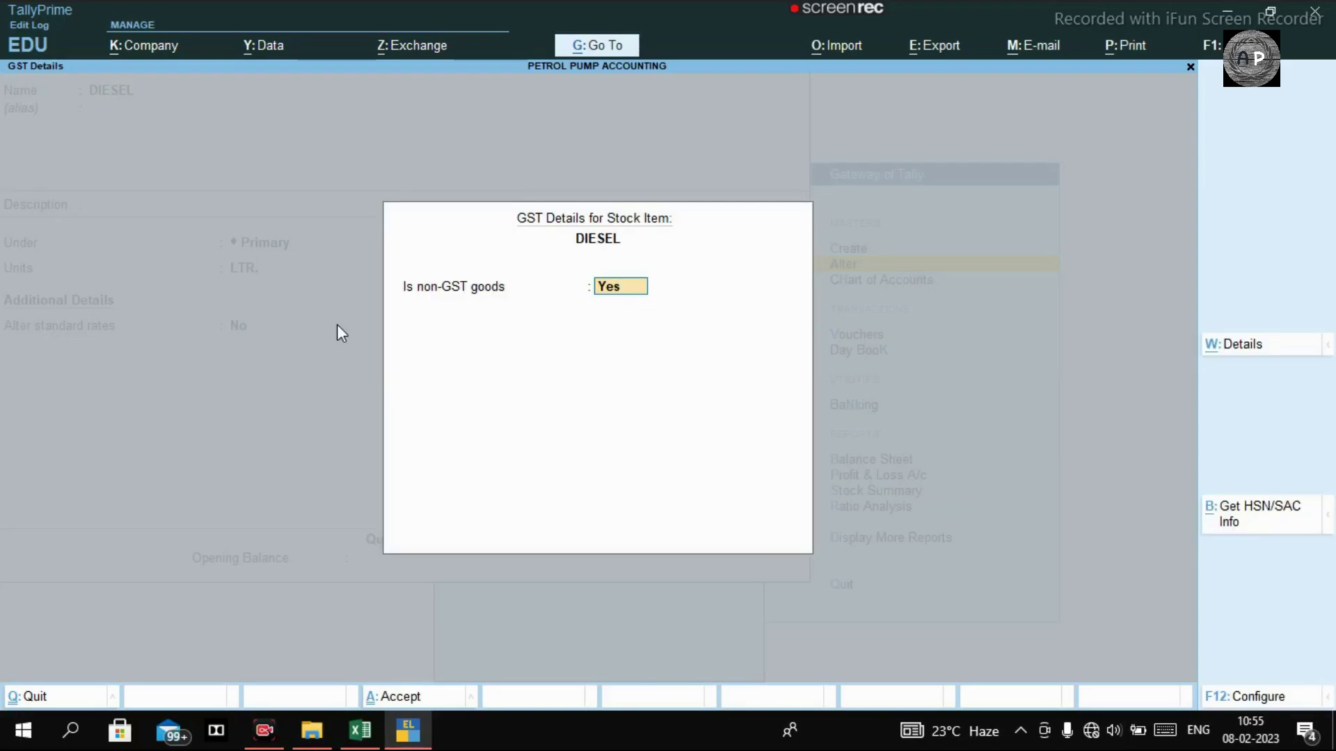
key("Return")
key("Return")
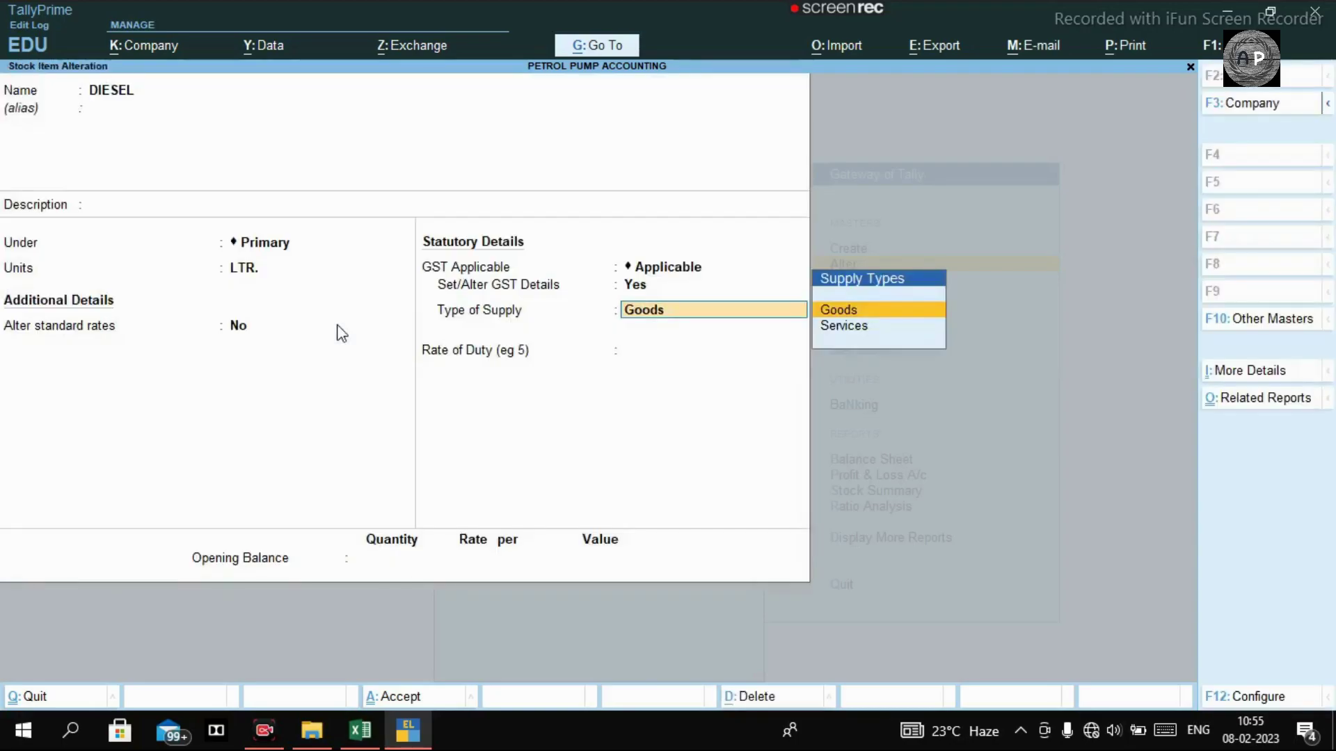
Reopen DIESEL's GST details, view their configuration options, and close the configuration without changes
key("BackSpace")
type("y")
key("Return")
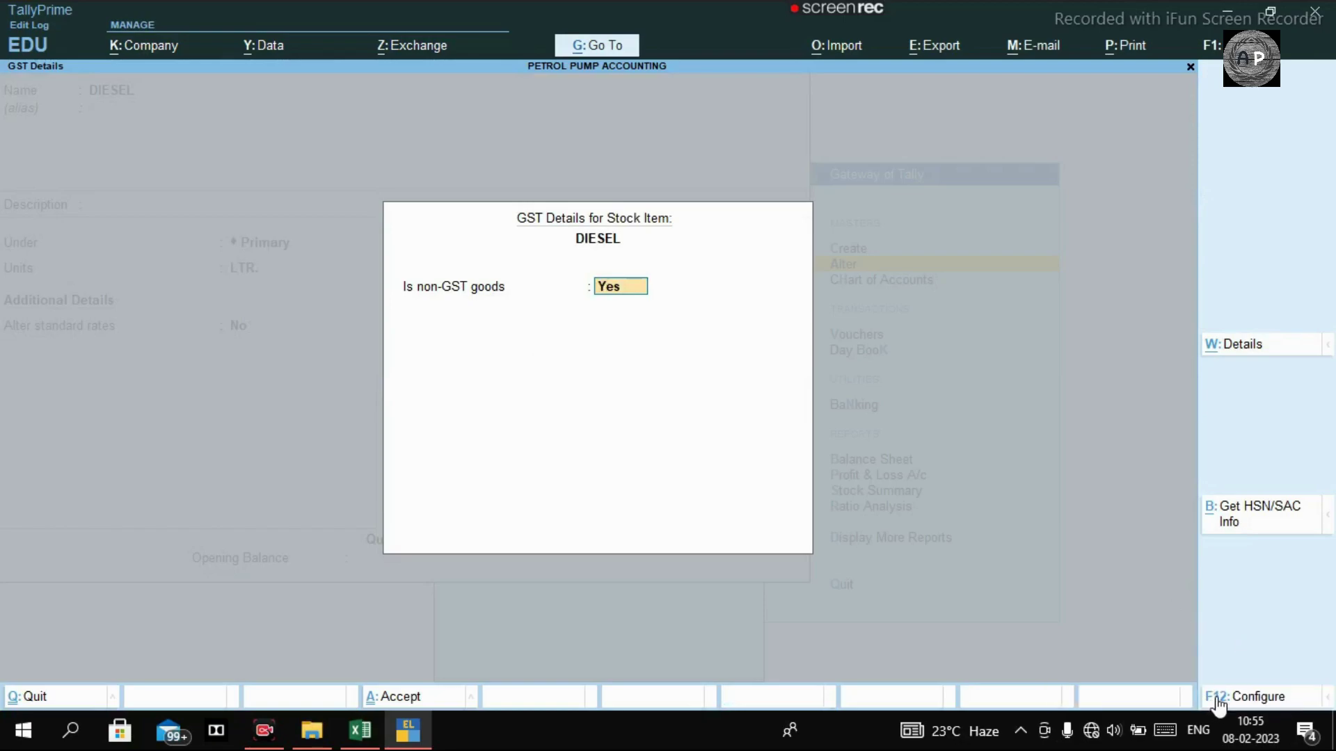
left_click(1238, 697)
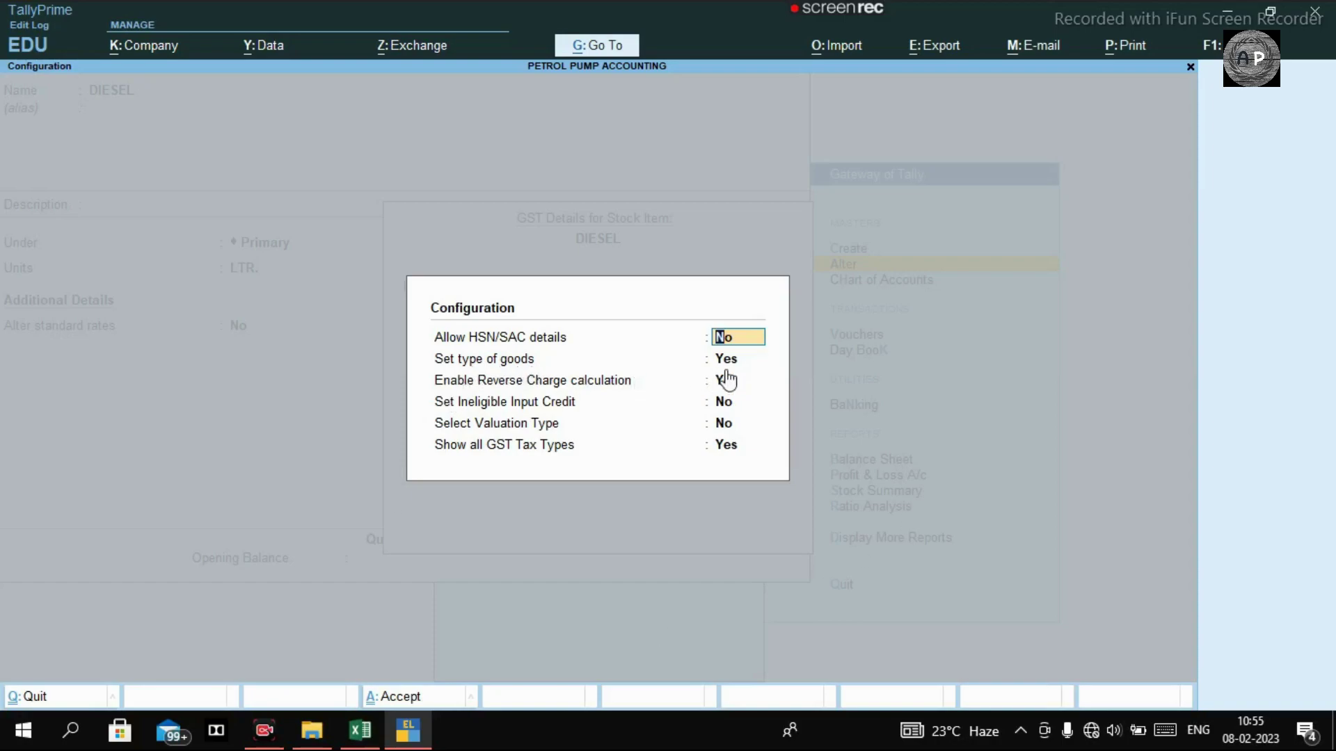
key("Escape")
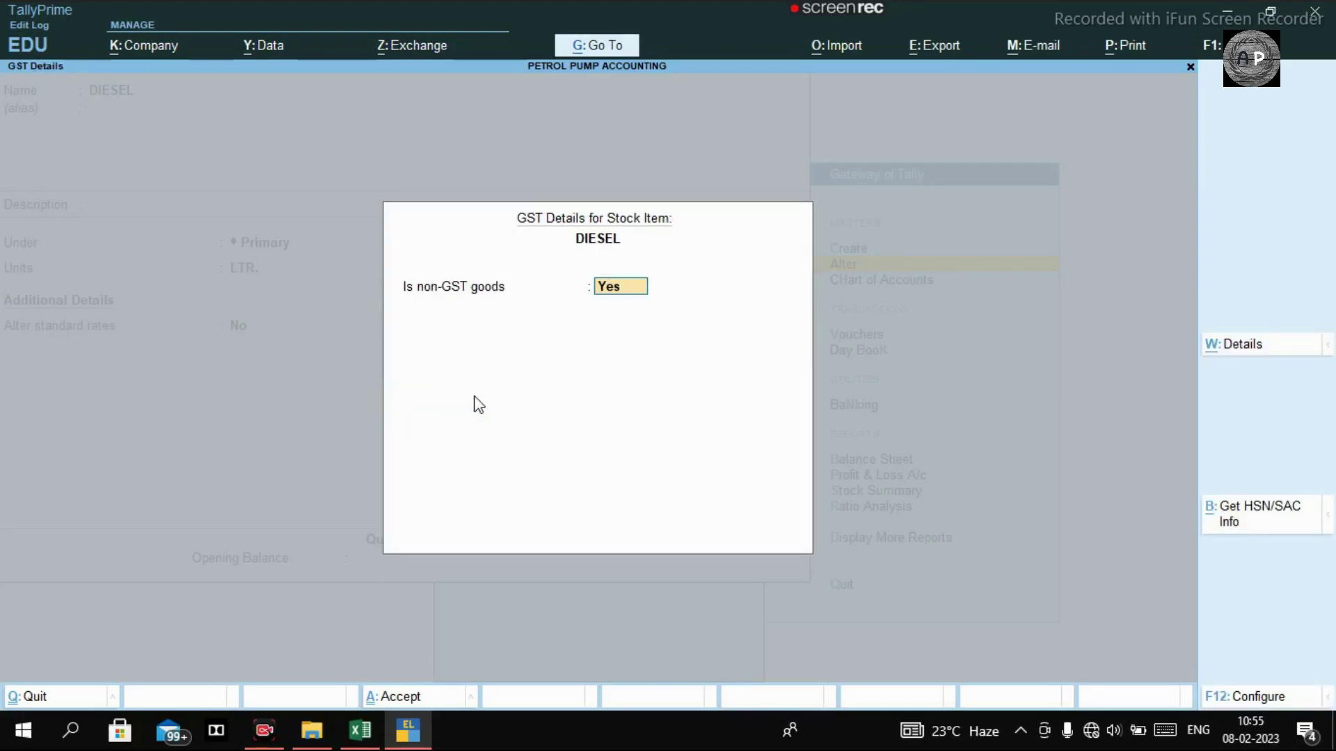
Accept DIESEL's GST details with Goods as the type of supply, and save the stock item
key("Return")
key("Return")
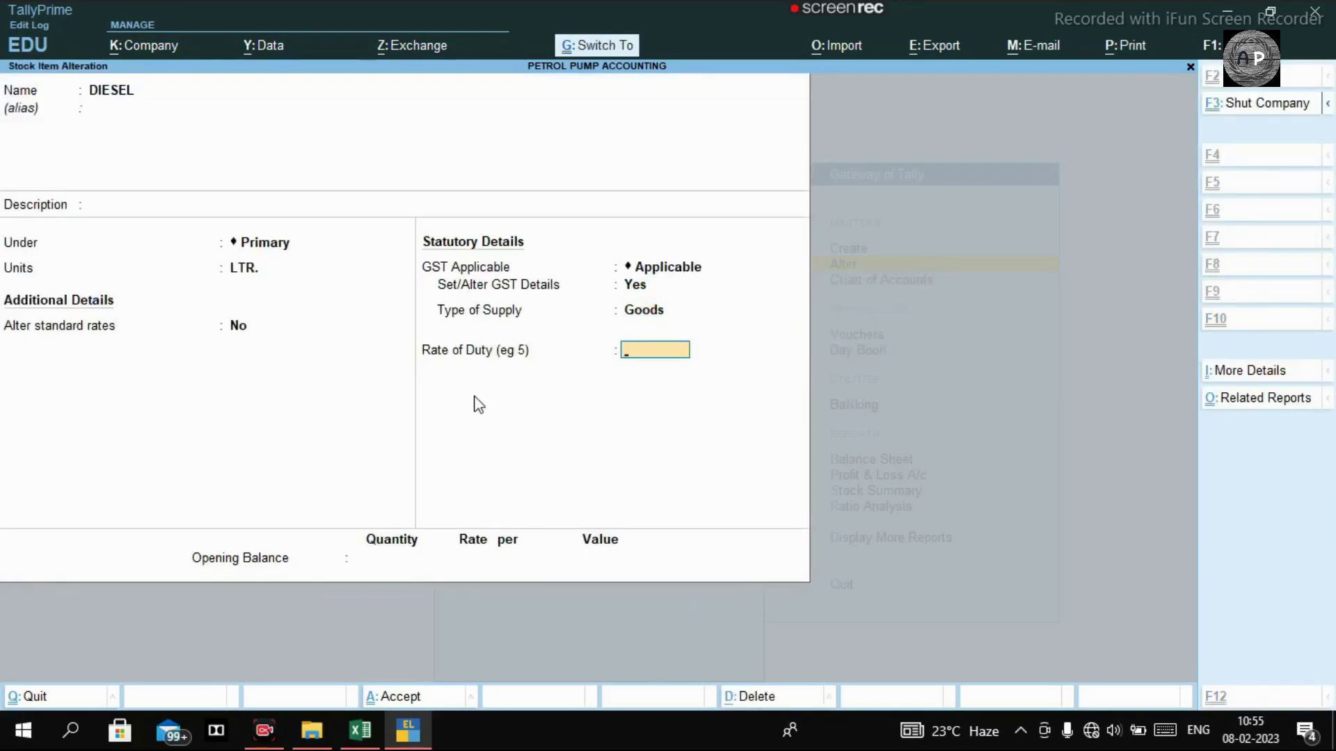
key("ctrl+a")
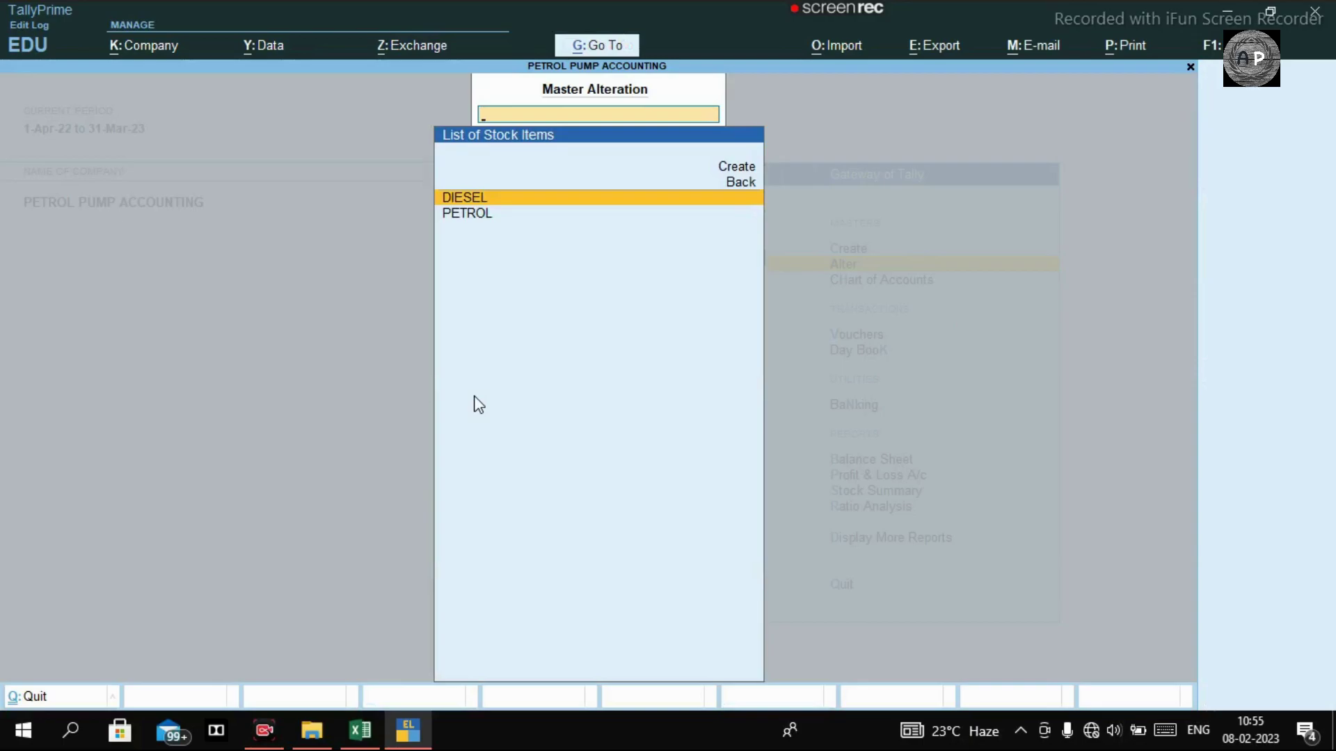
In the PETROL stock item, set Set/Alter GST Details to Yes, accept it as non-GST goods, and save the item
key("Down")
key("Return")
key("Return")
key("Return")
key("Return")
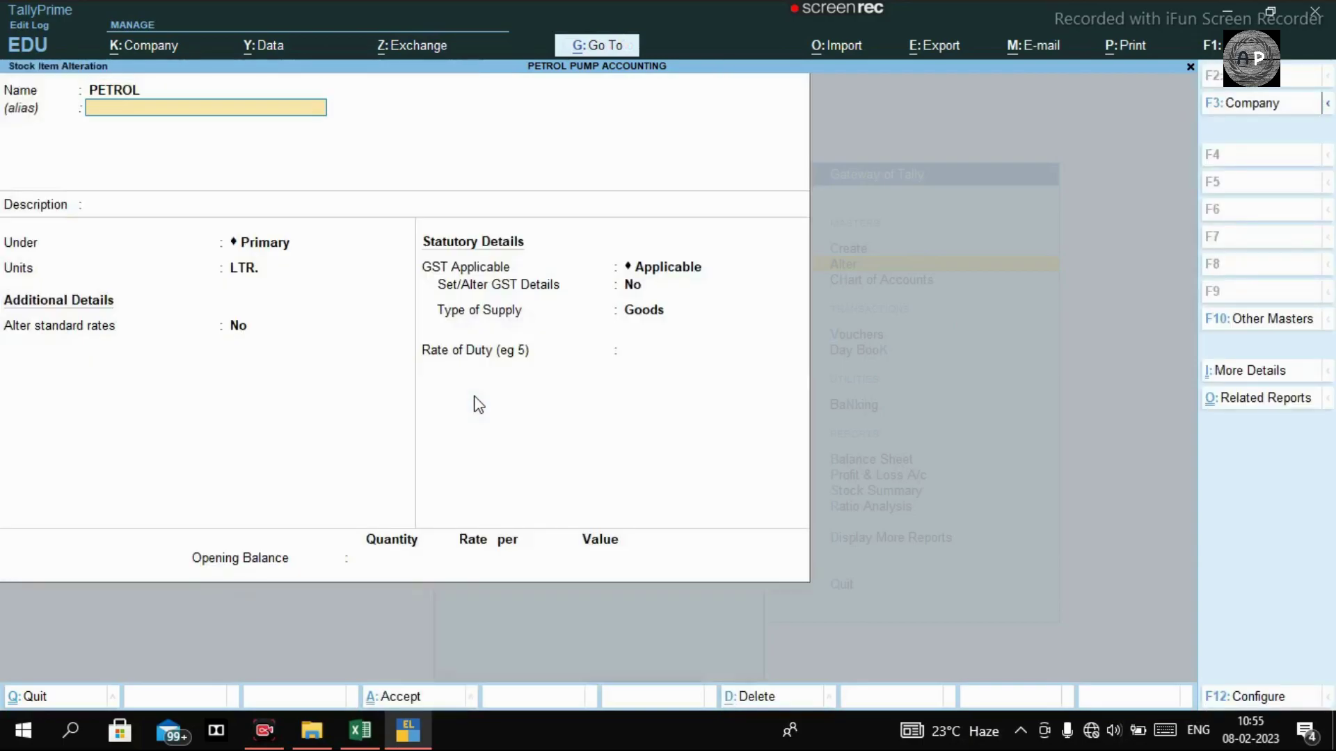
key("Return")
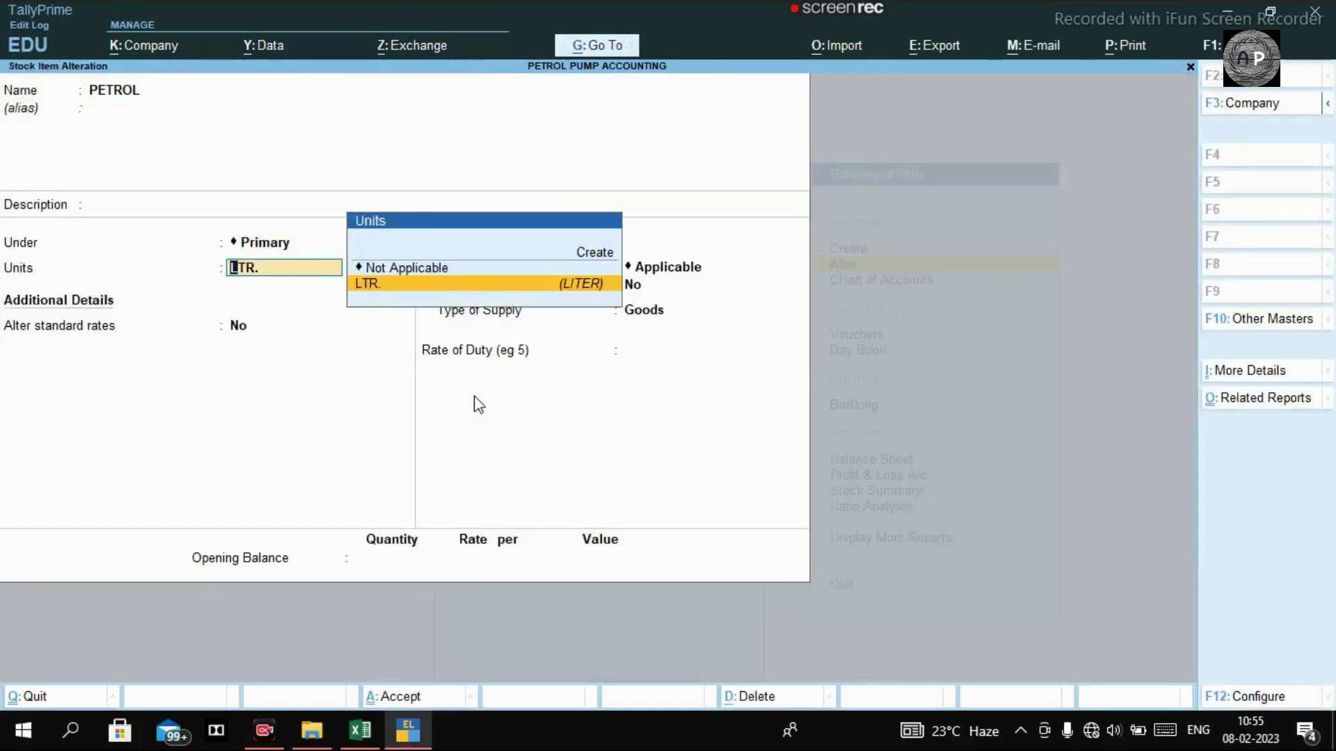
key("Return")
key("Return")
key("Return")
type("y")
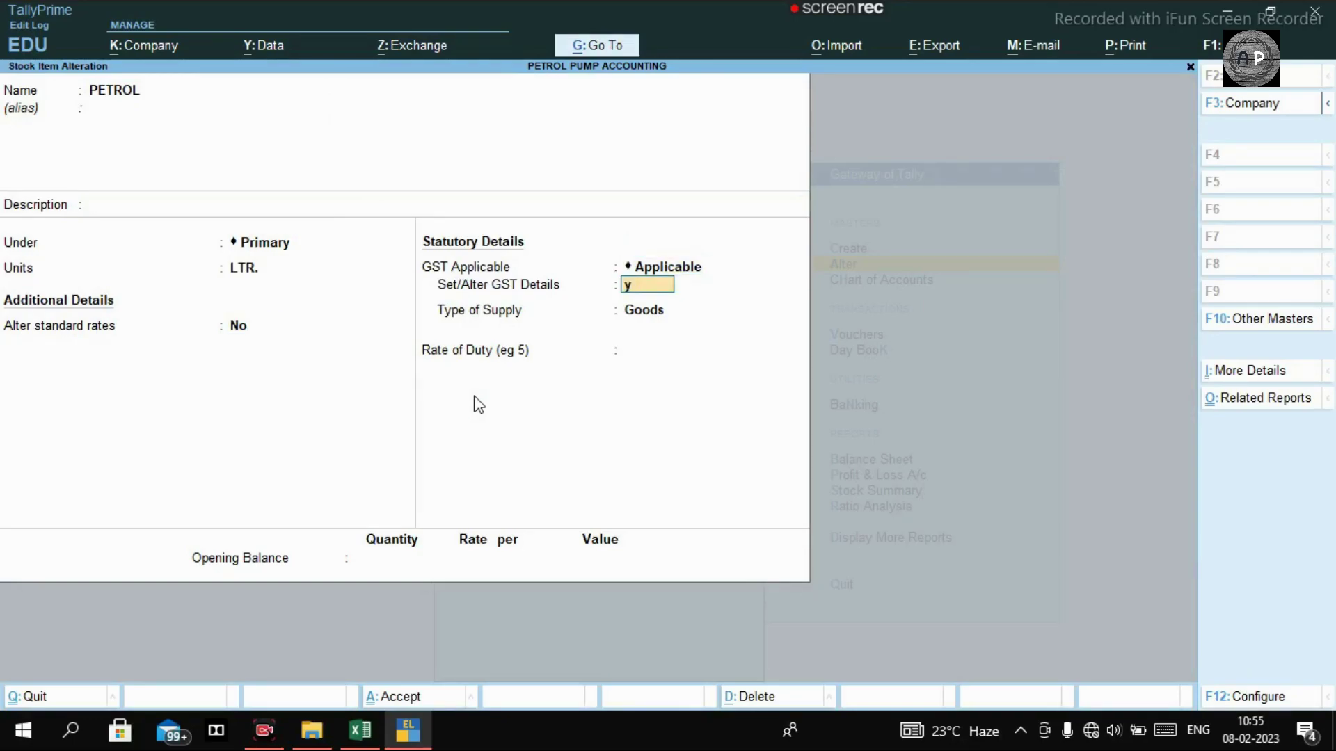
key("Return")
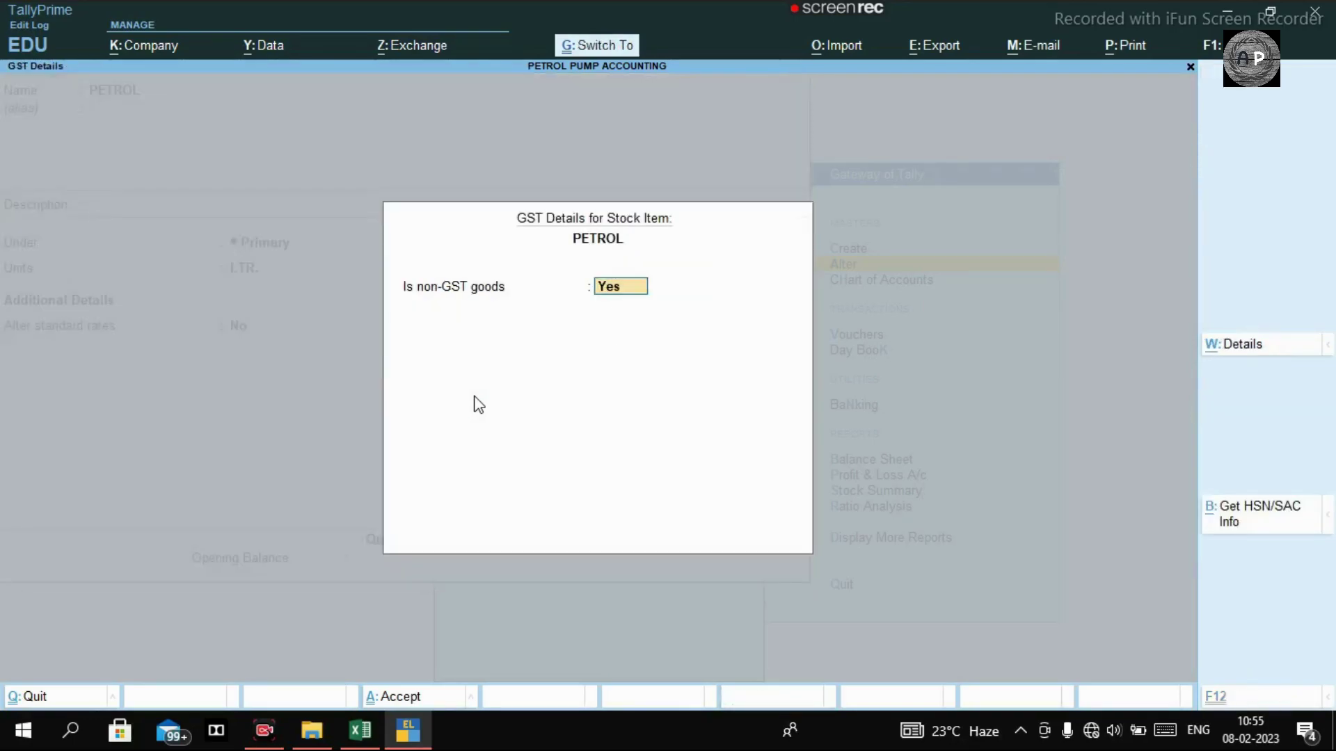
key("ctrl+a")
key("ctrl+a")
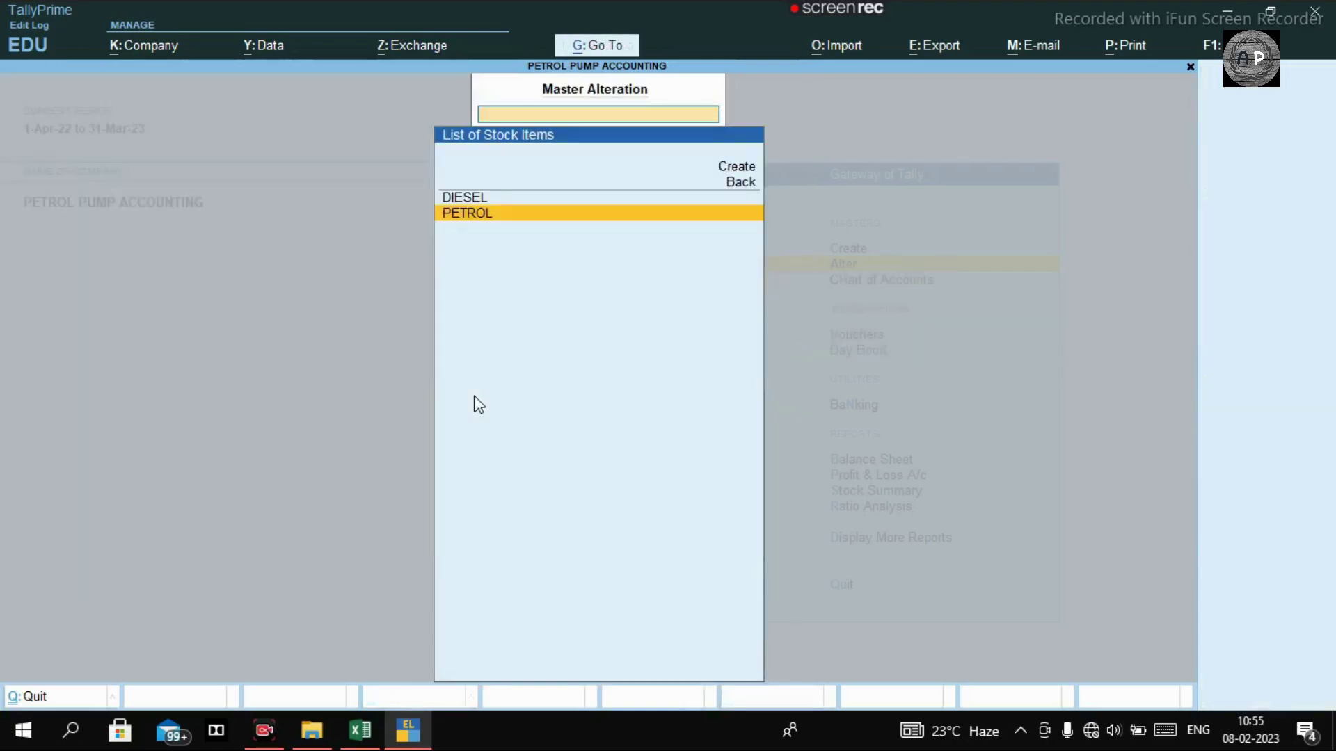
Open the list of godowns for alteration and look through Main Location, TRANK 1 and TRANK 2
key("Escape")
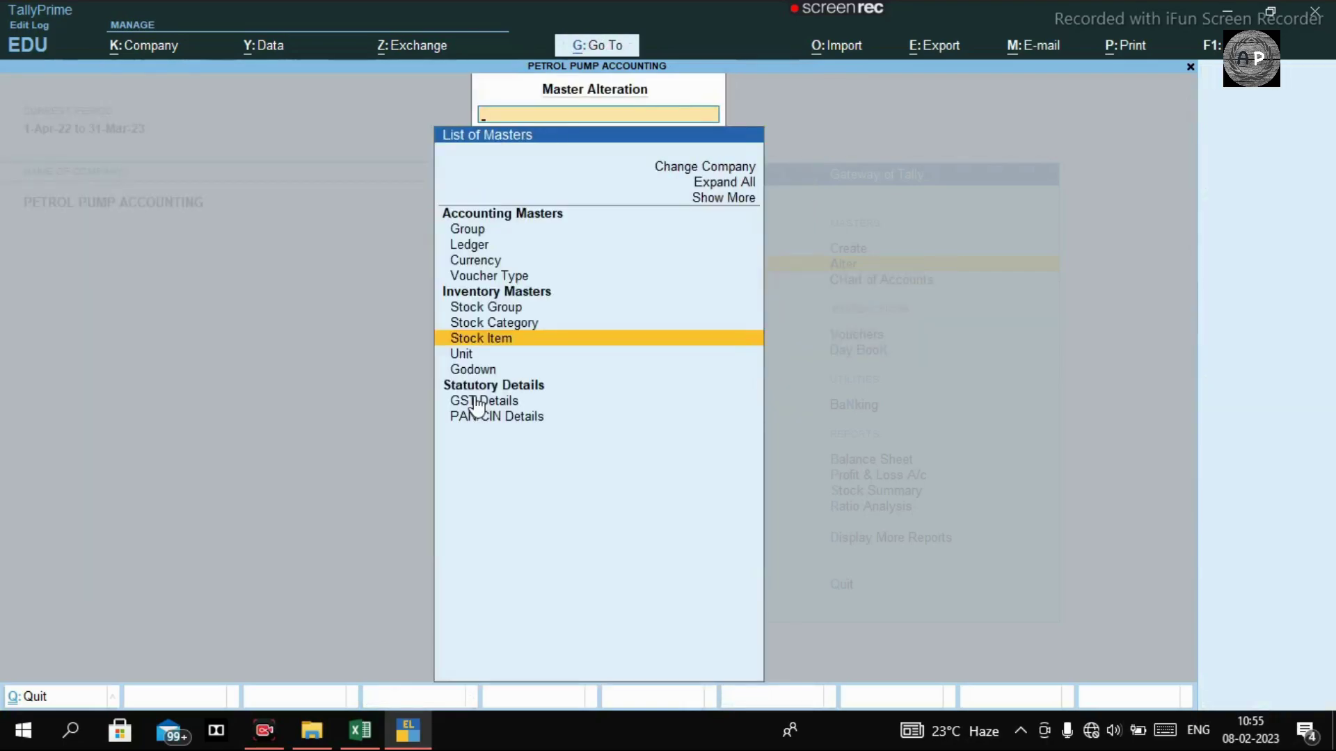
key("Down")
key("Down")
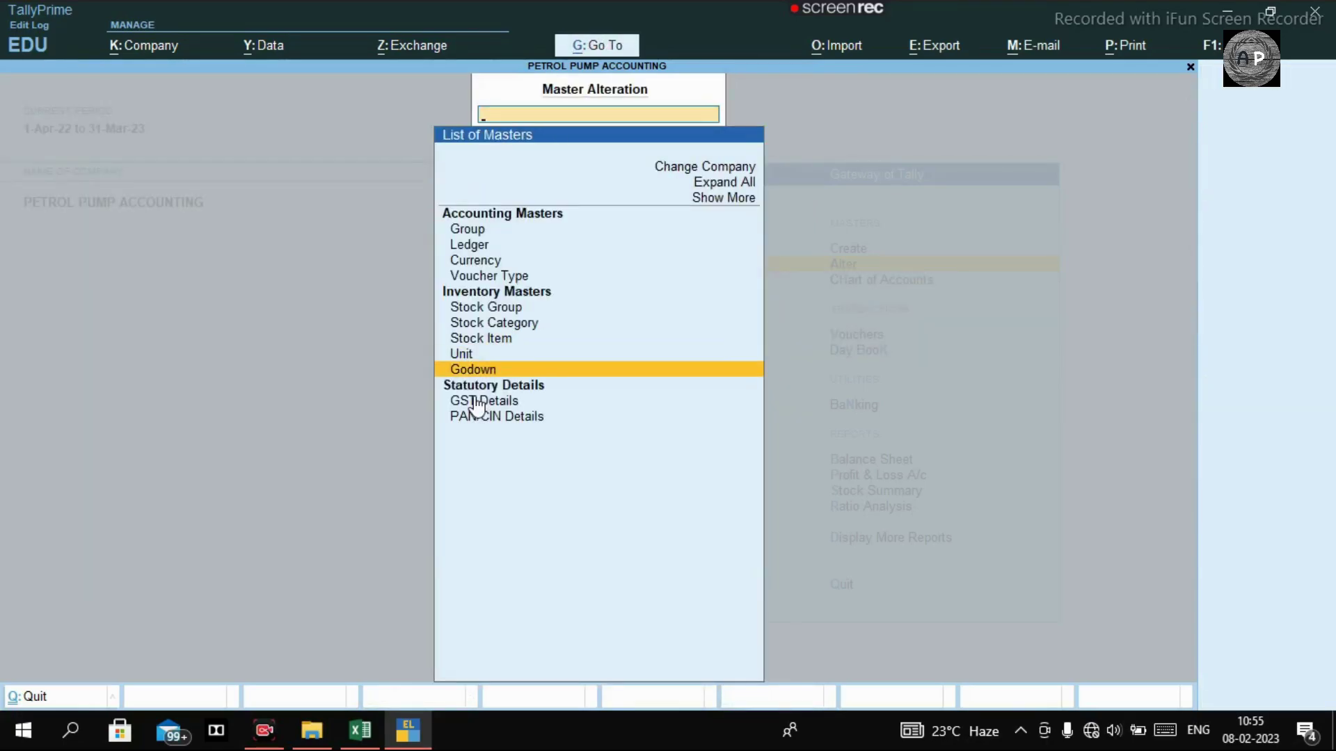
key("Return")
key("Down")
key("Up")
key("ctrl")
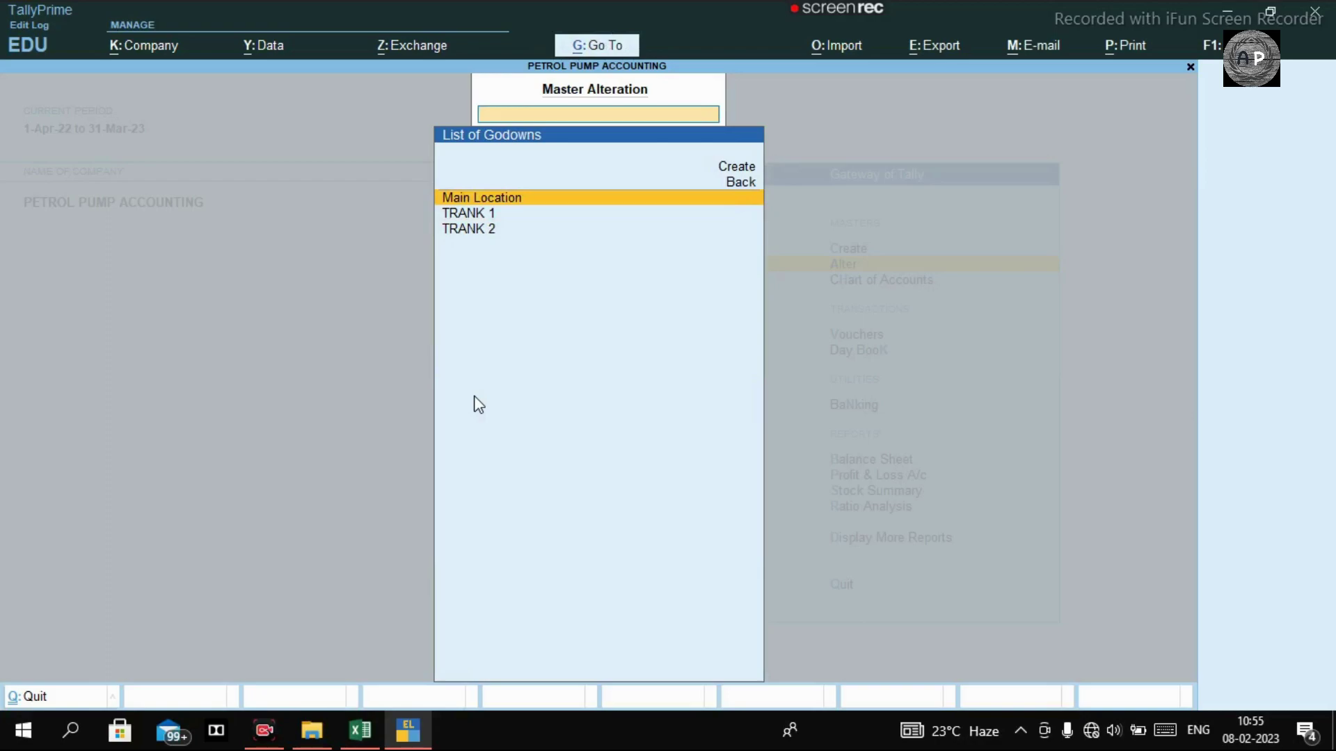
key("Down")
key("Down")
key("Up")
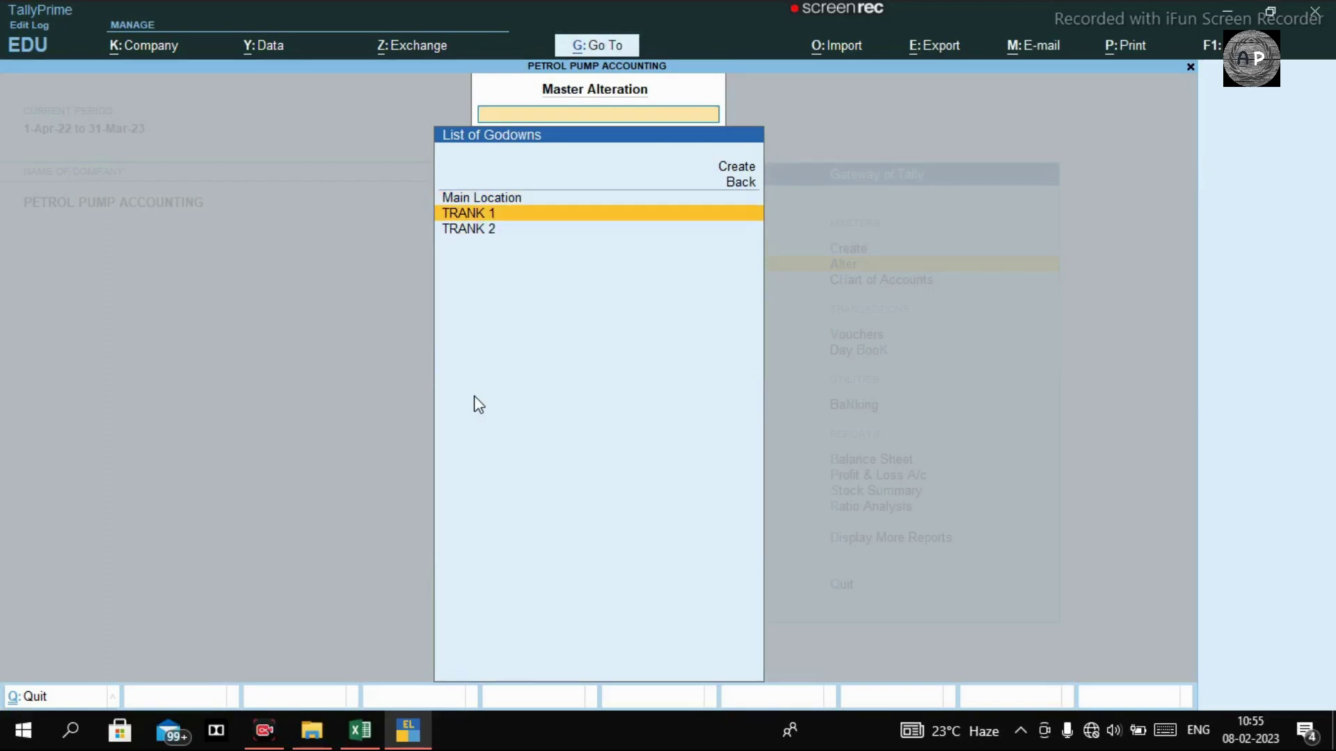
View the TRANK 1 godown's details, quit without changes, and return to the Gateway of Tally
key("Return")
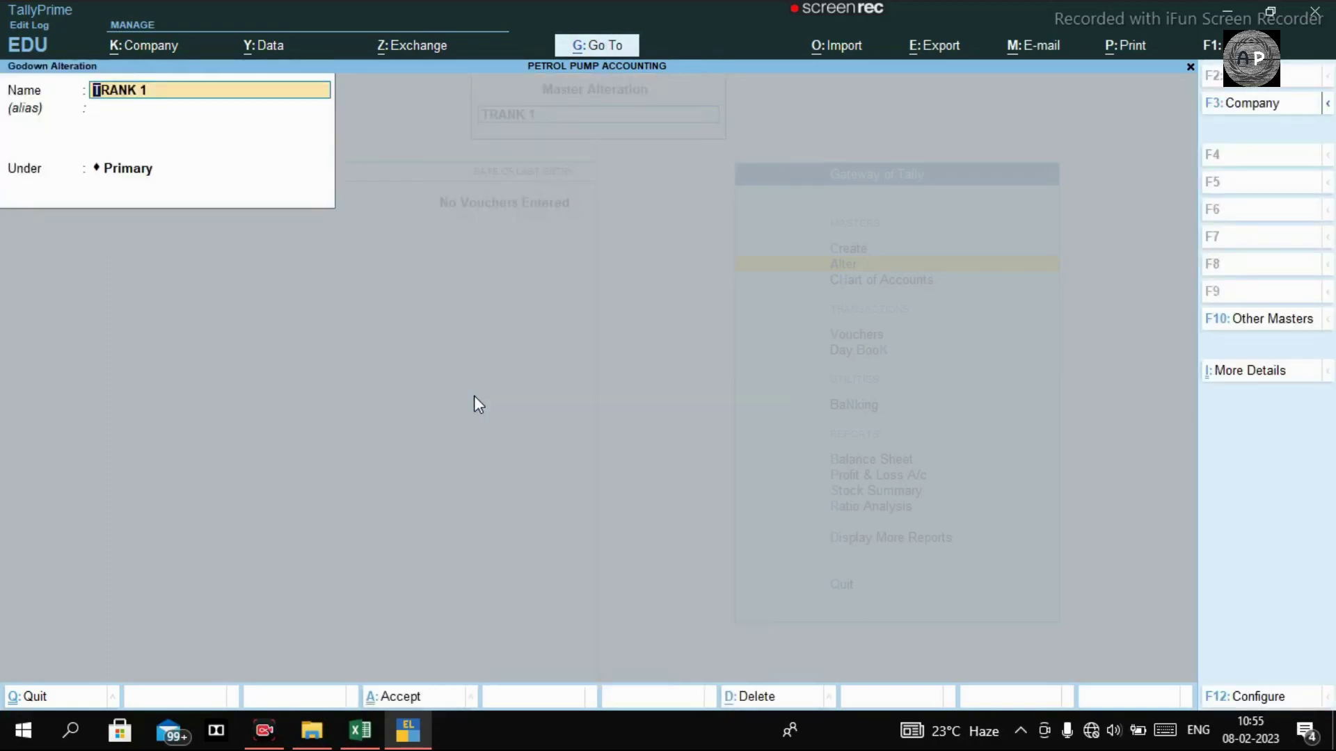
key("Escape")
key("Escape")
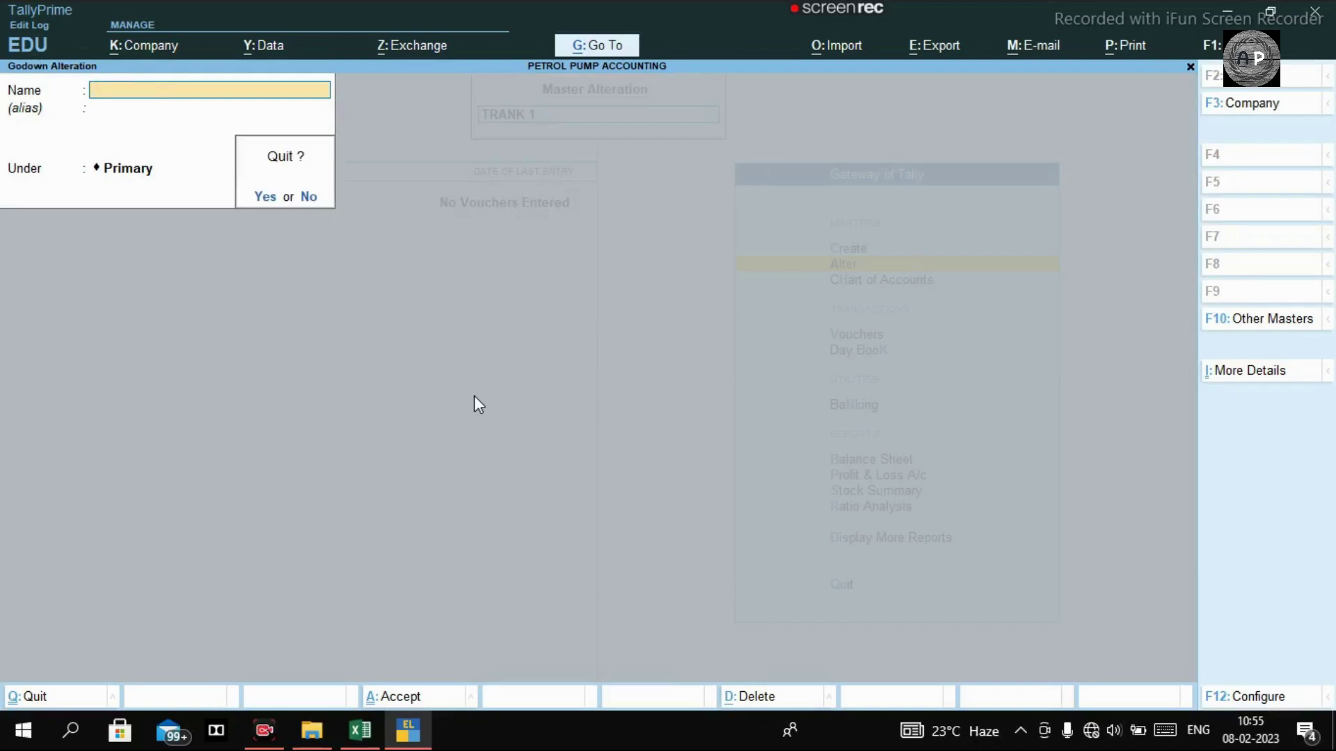
key("y")
key("Down")
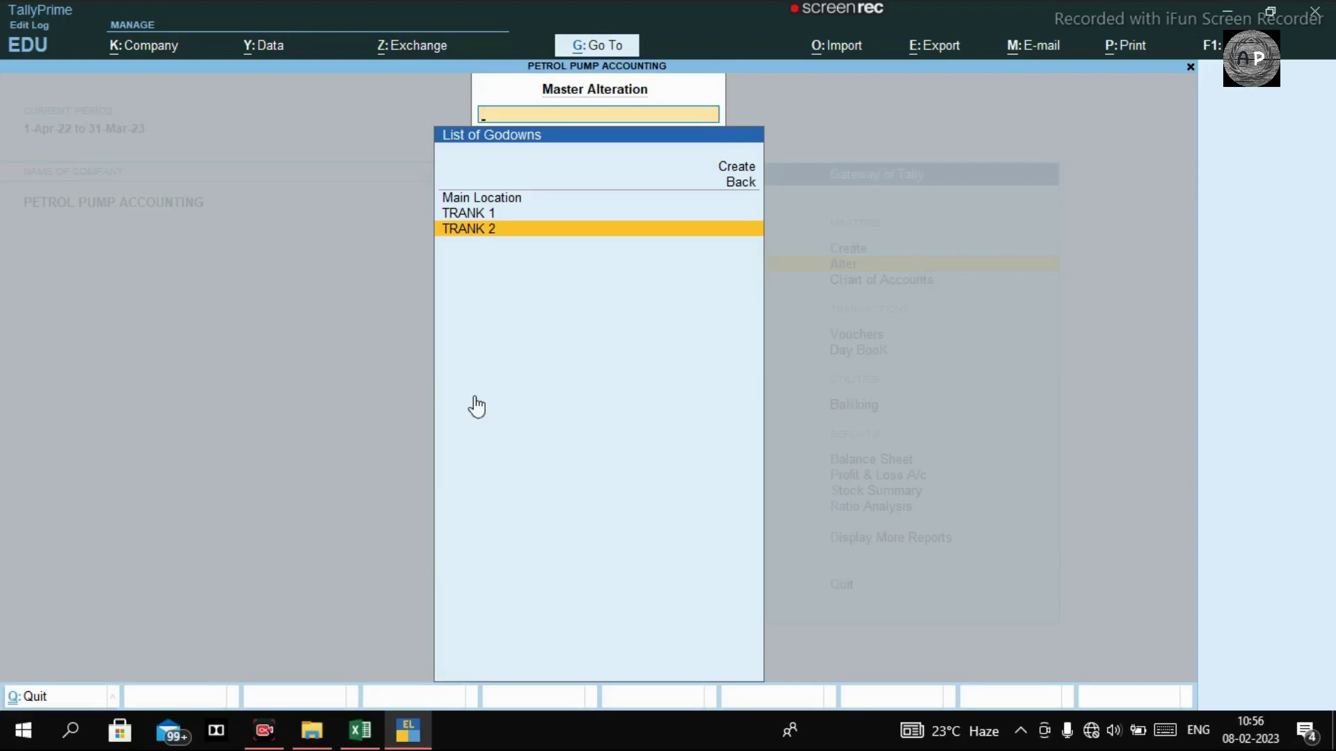
key("Escape")
key("Escape")
key("Escape")
key("Escape")
key("Escape")
key("Escape")
key("Escape")
key("Escape")
key("Escape")
key("Escape")
key("Escape")
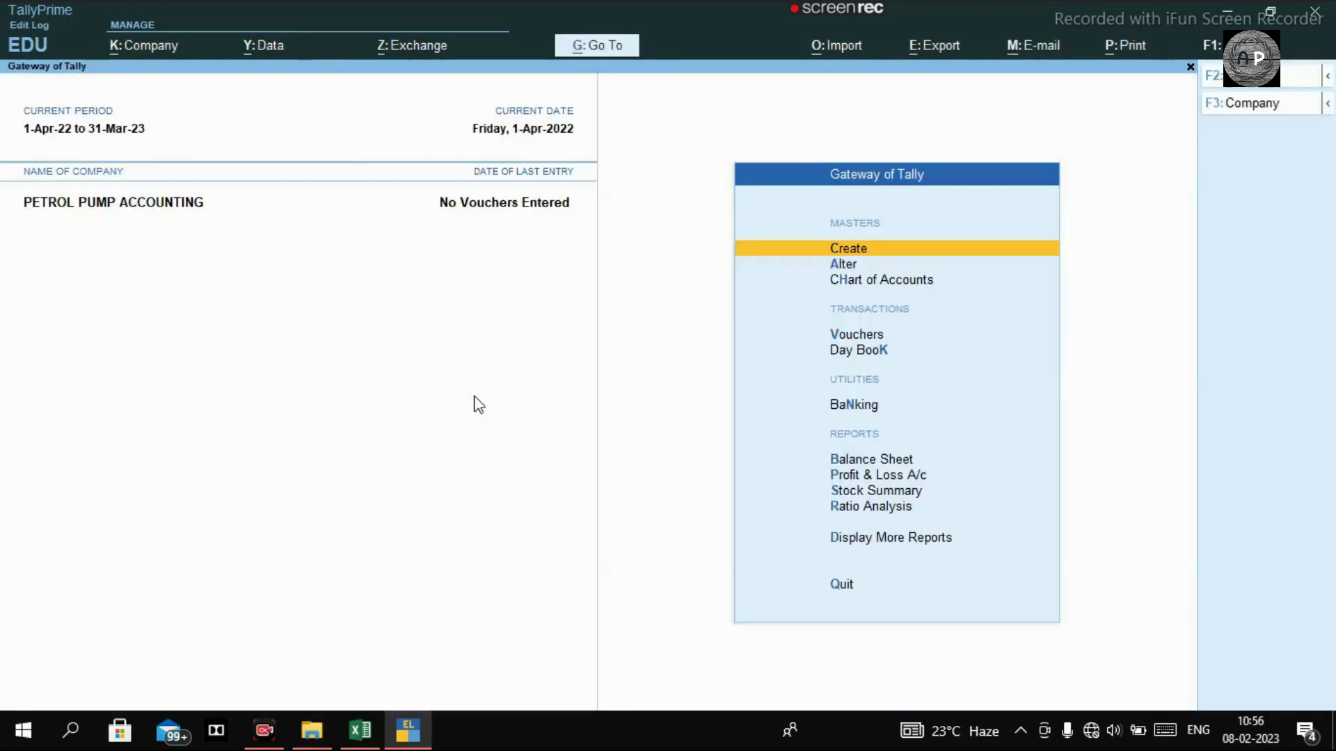
key("Escape")
key("Escape")
Start a new purchase voucher and set its date to 1-Mar-23
key("v")
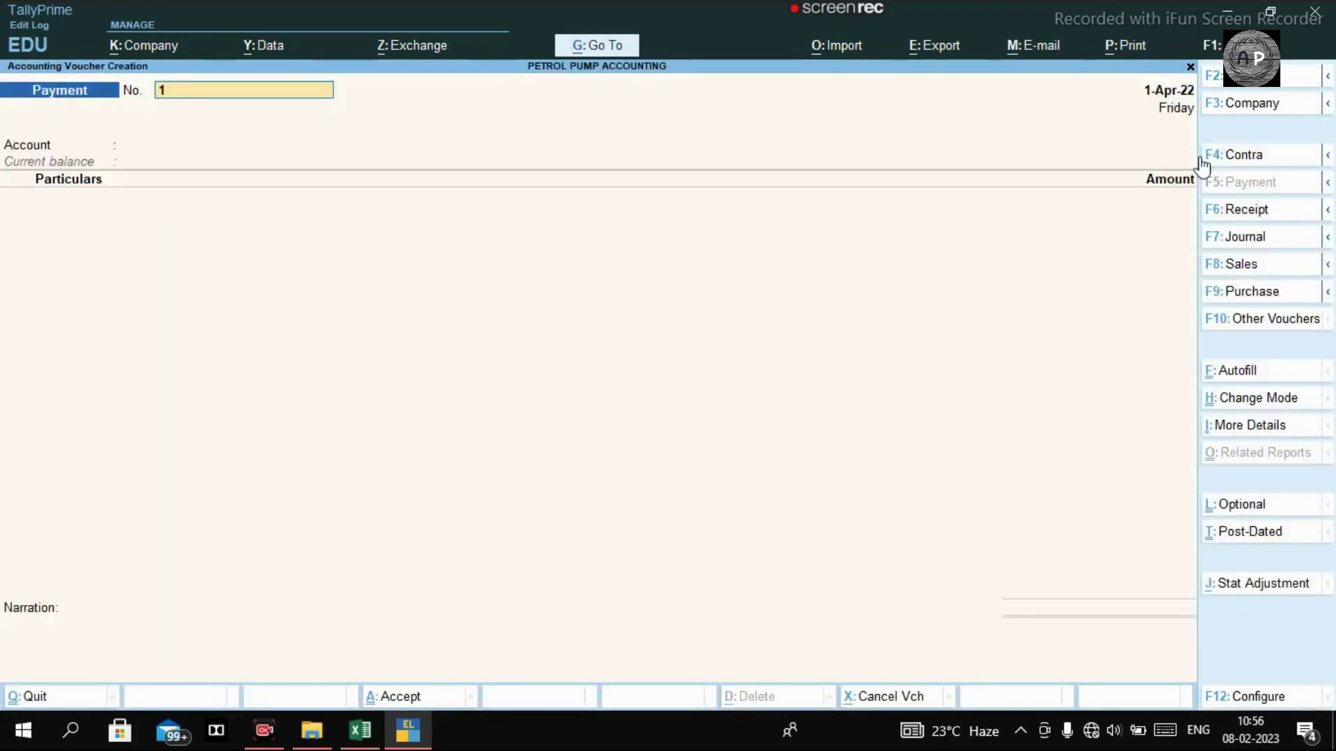
left_click(1245, 293)
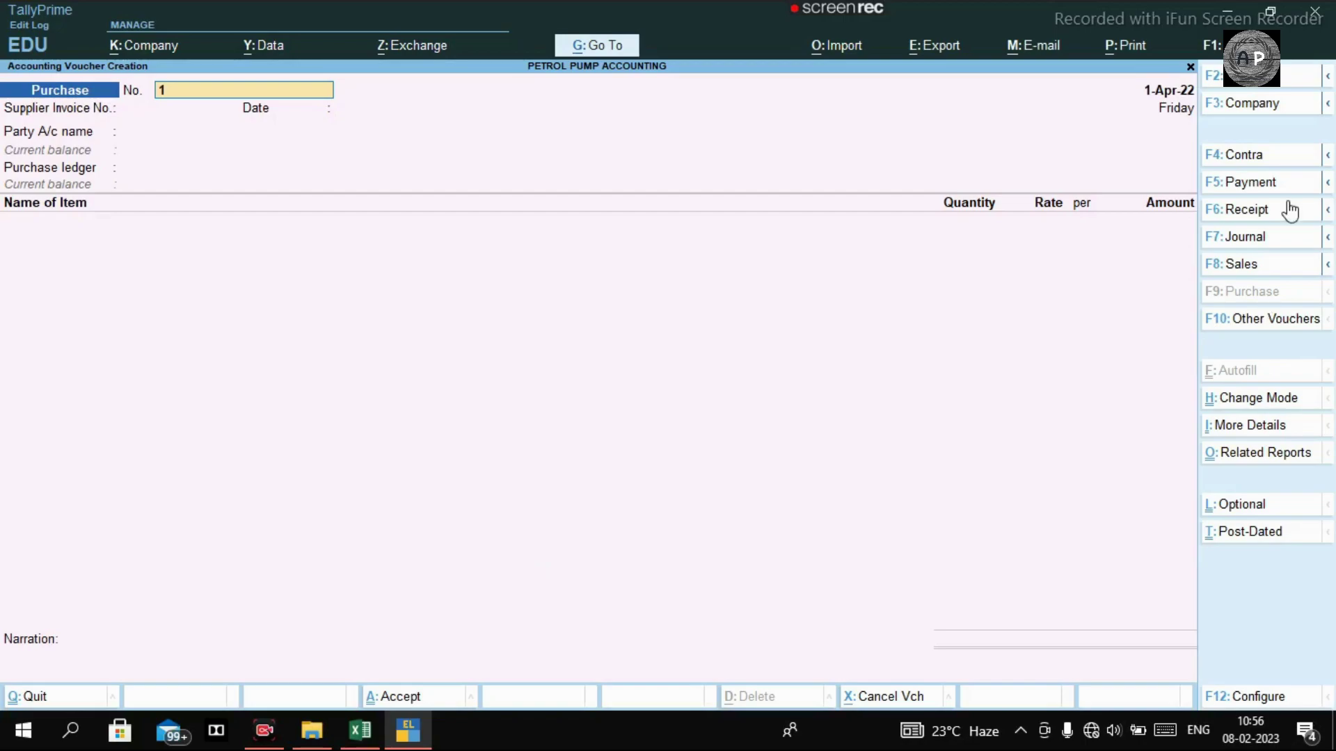
left_click(1275, 86)
type("010")
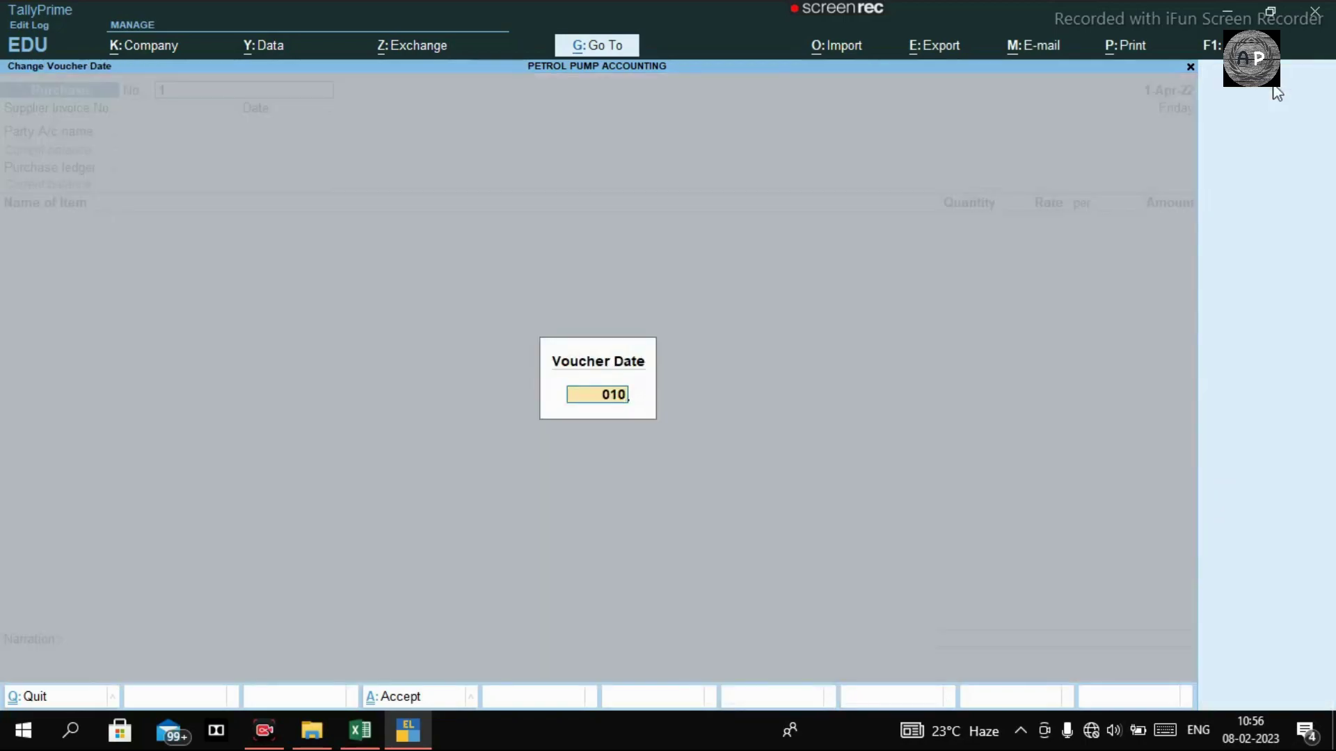
key("BackSpace")
key("BackSpace")
type("1.03.2023")
key("Return")
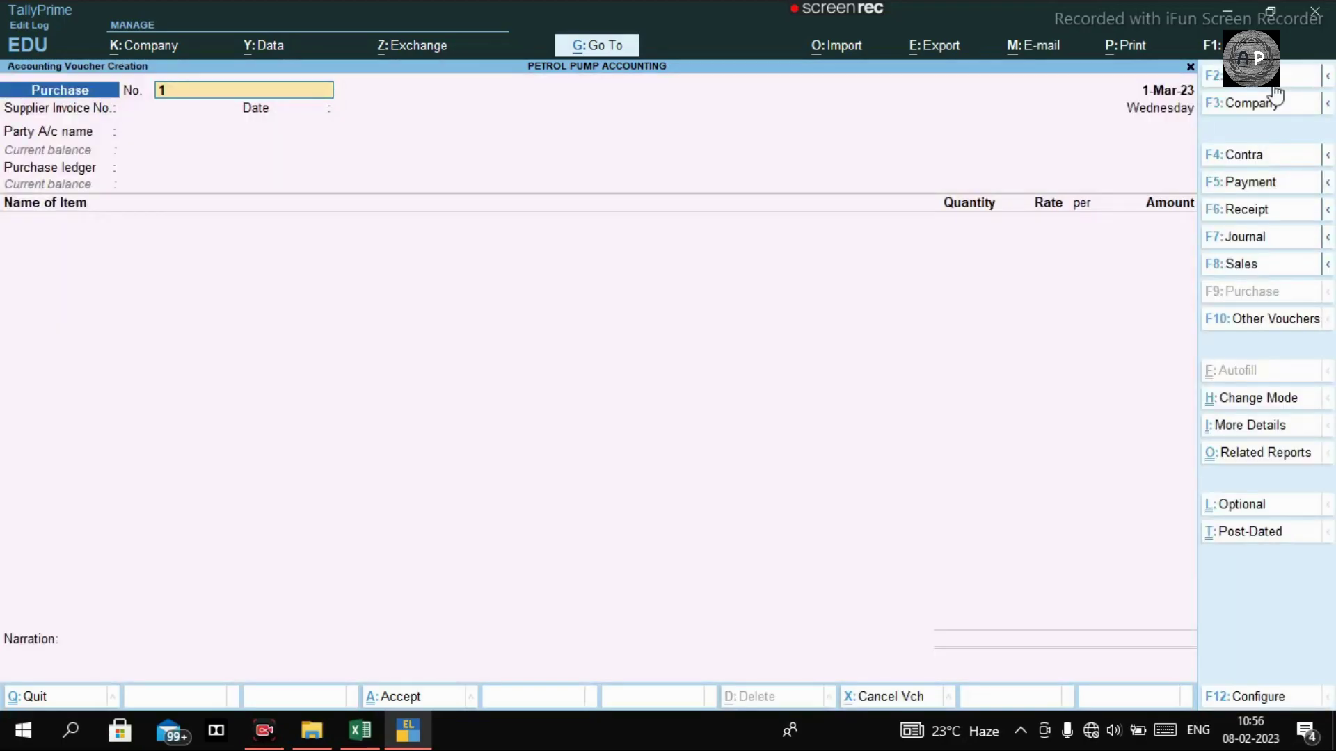
Keep voucher number 1 and enter supplier invoice number 123/22-23 dated 1-Mar-23
key("Return")
key("Return")
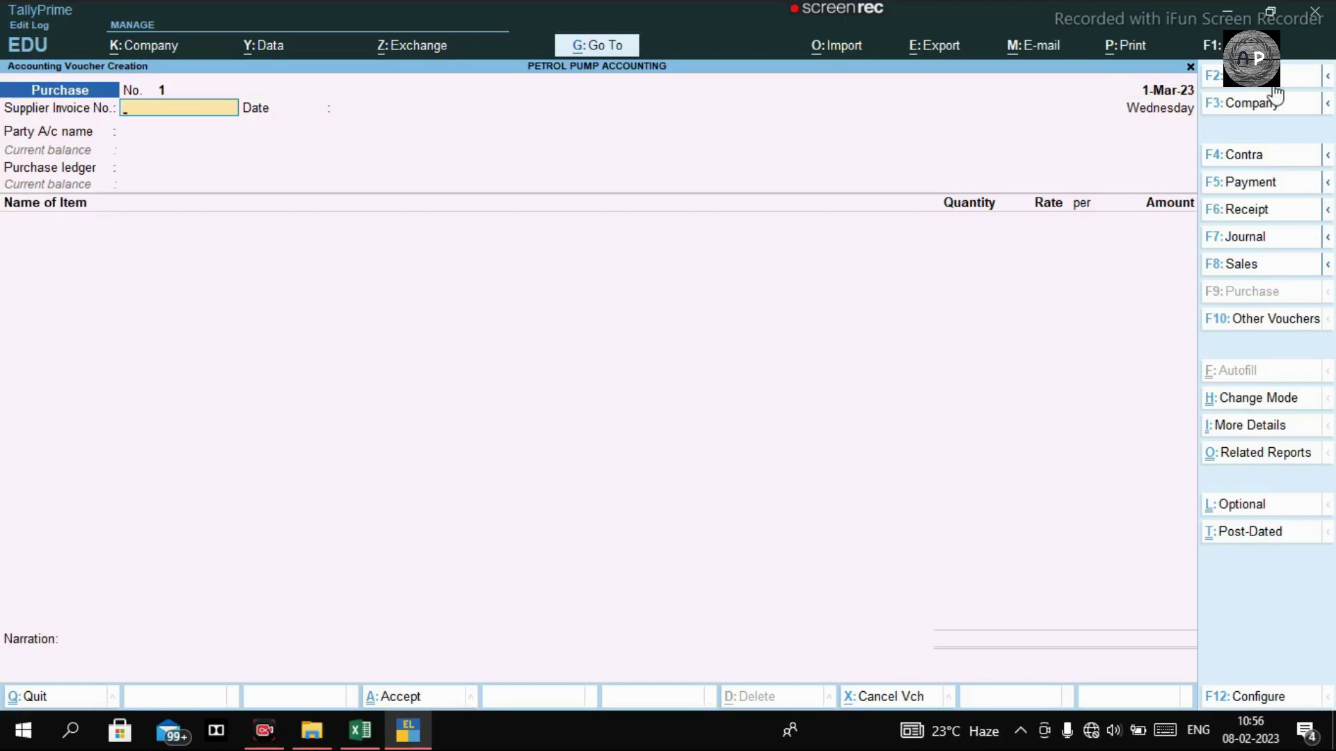
type("123/22-23")
key("Return")
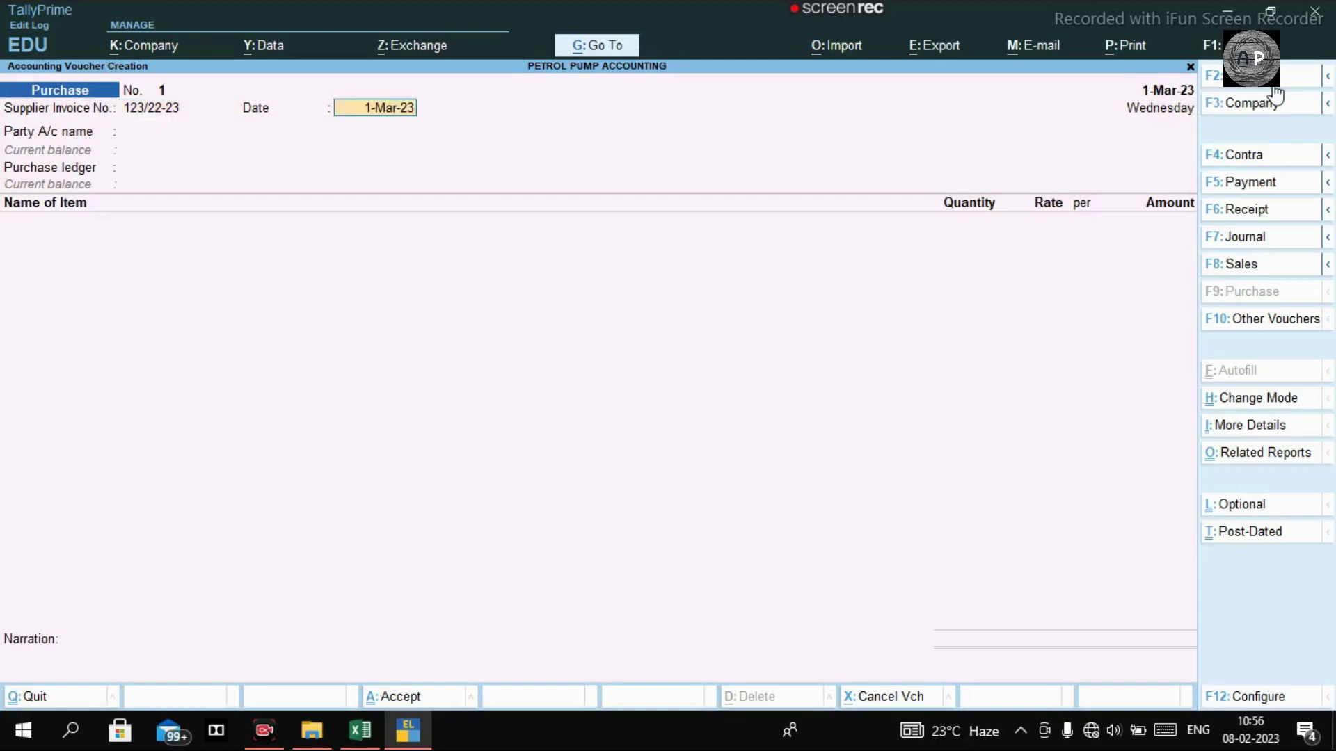
key("Return")
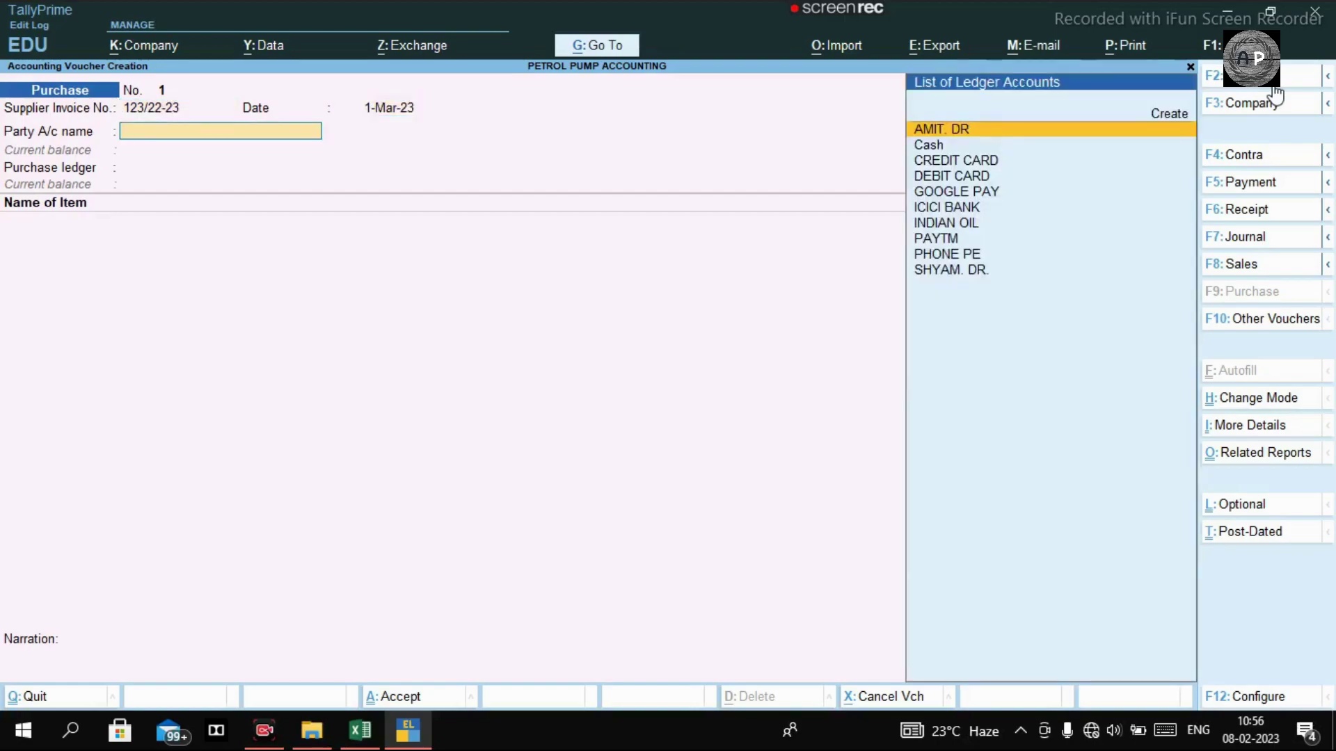
Choose INDIAN OIL as the party account, leave the receipt details blank, and select PURCHASE as the purchase ledger
key("Down")
key("Down")
key("Down")
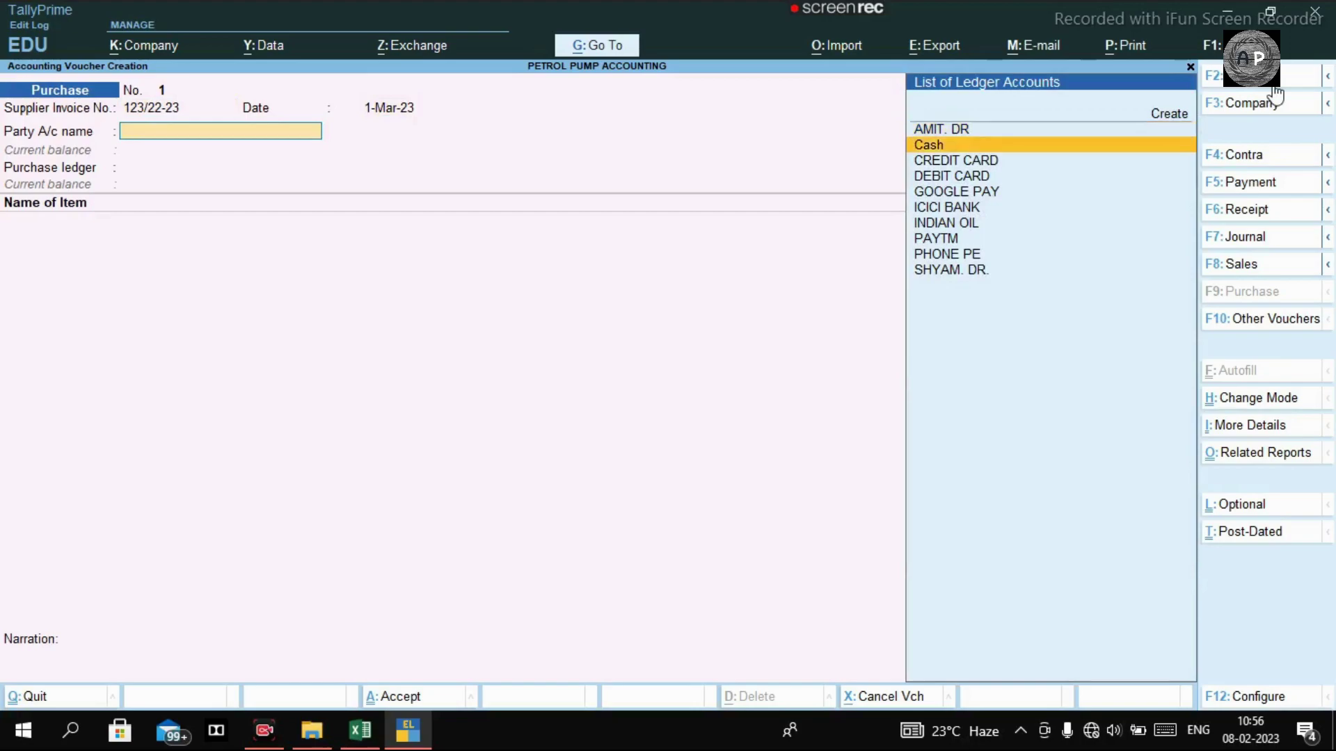
key("Down")
key("Down")
key("Down")
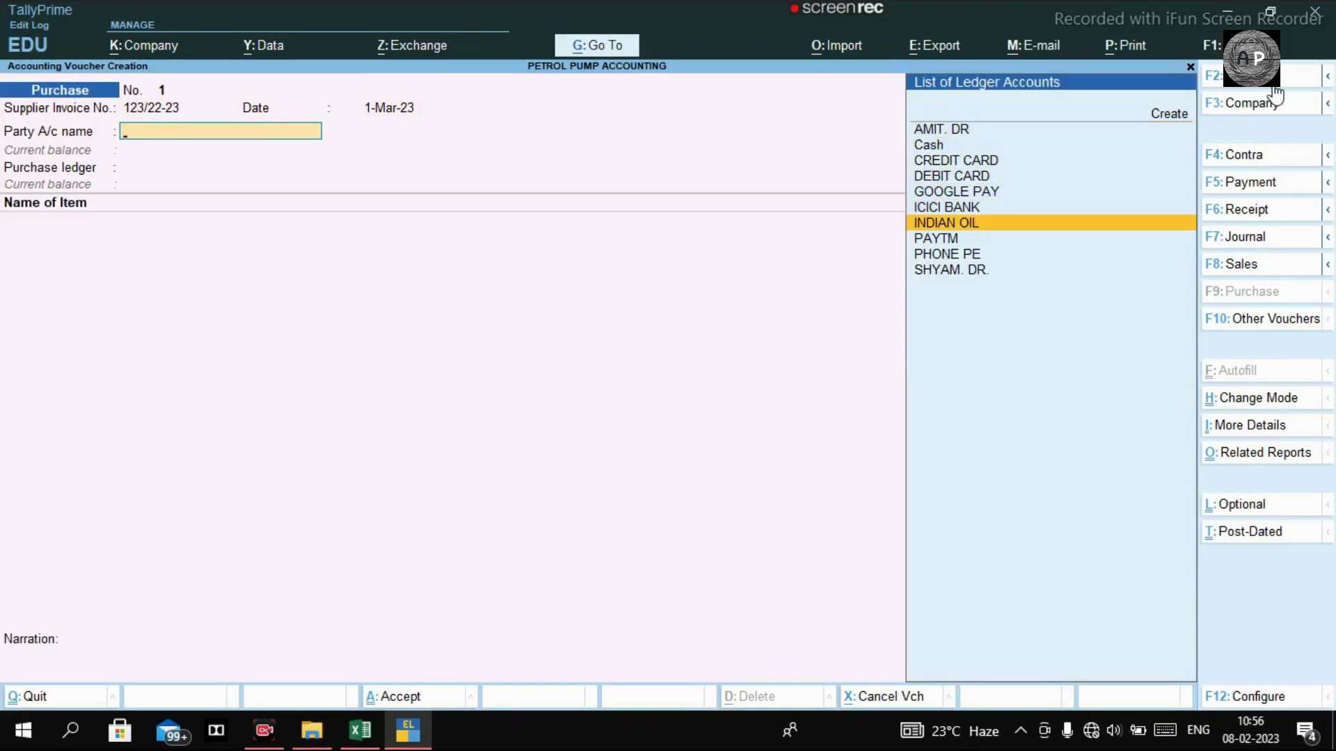
key("Return")
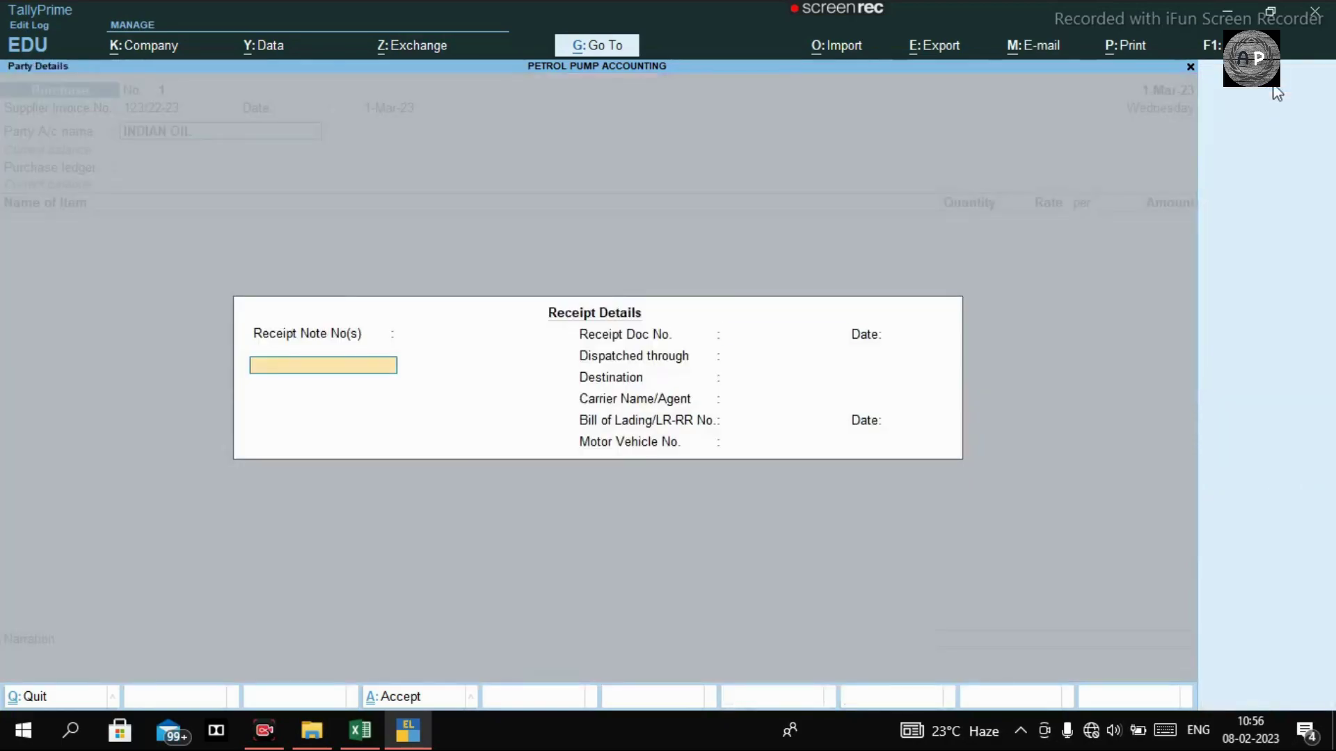
key("Return")
key("Return")
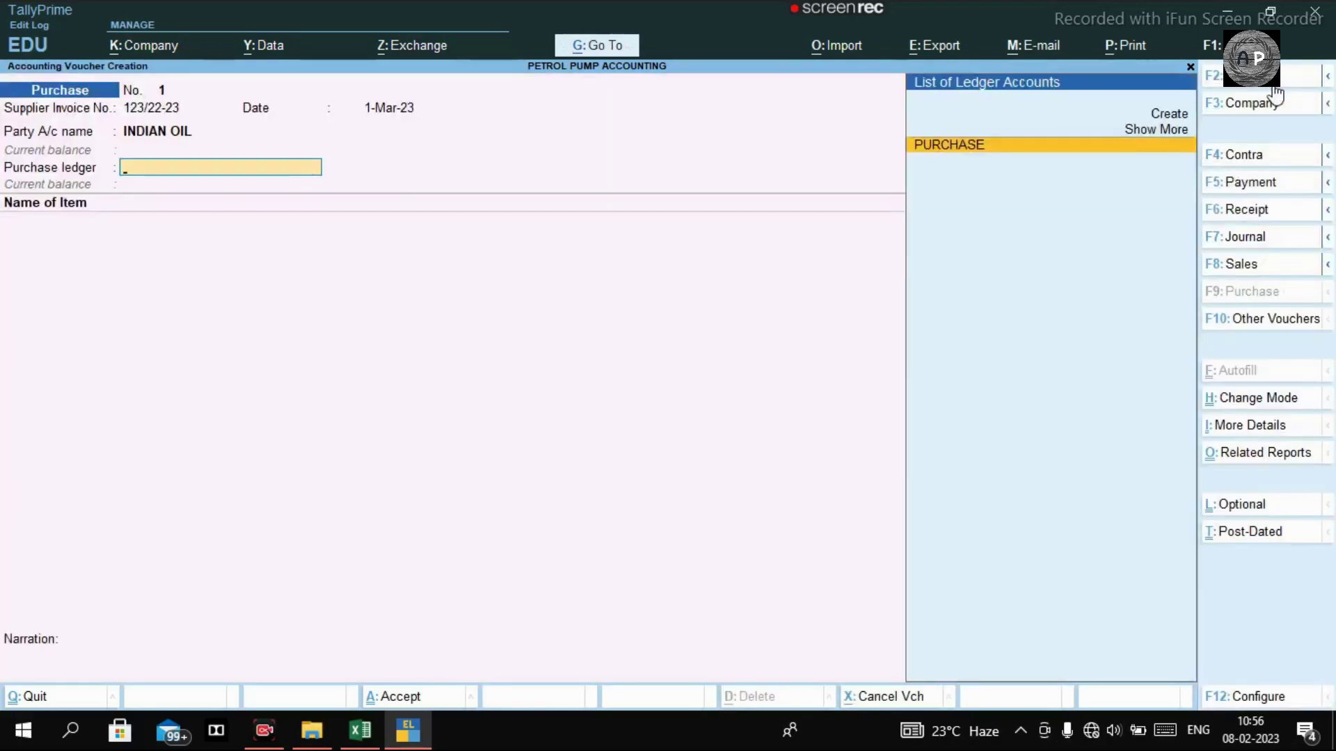
key("Return")
key("Return")
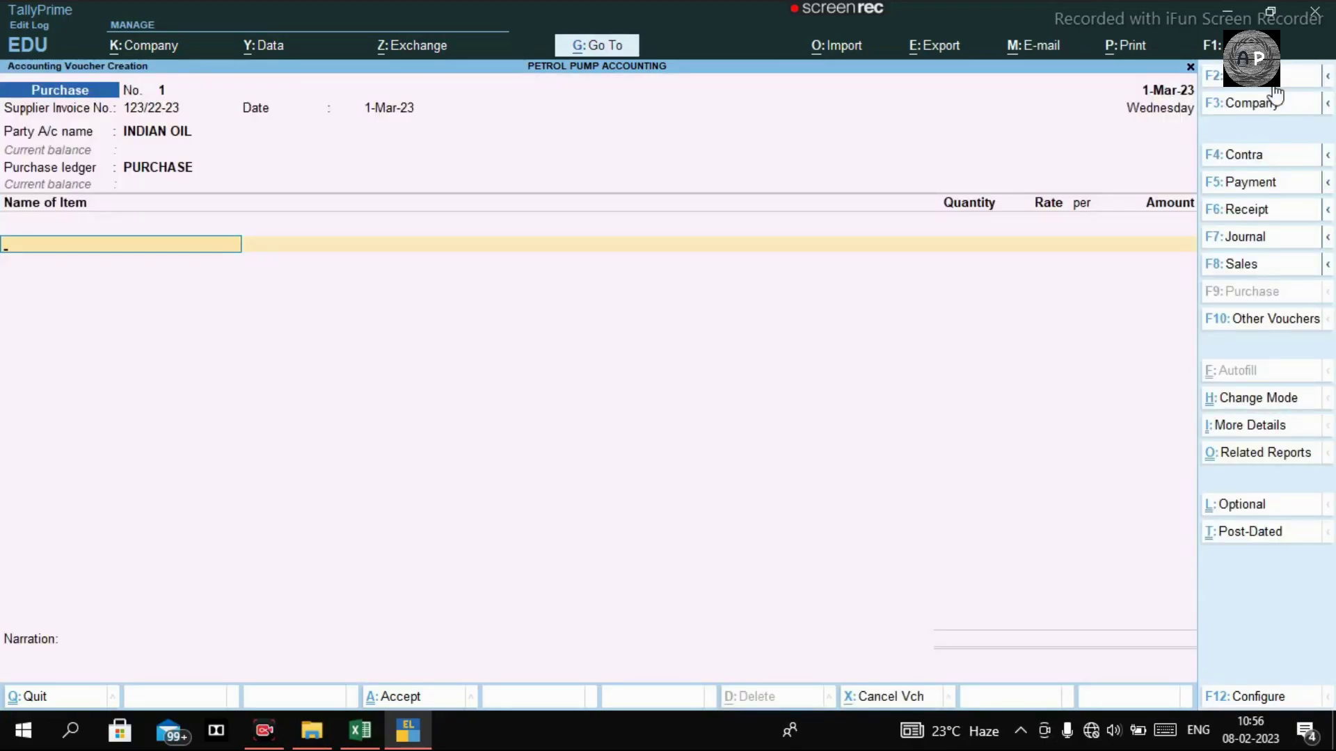
Add PETROL to the purchase voucher and allocate 1,000 LTR. to godown TRANK 1
type("Pe")
key("Return")
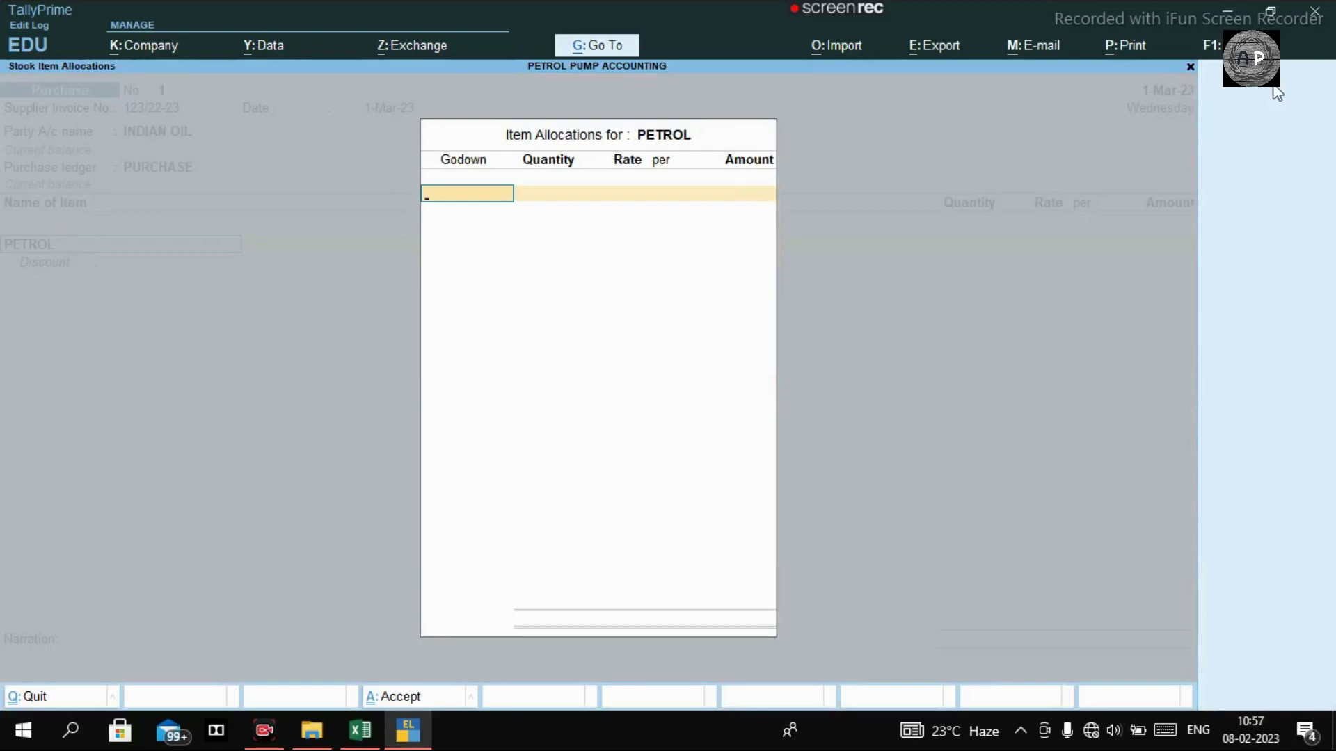
type("T")
key("Return")
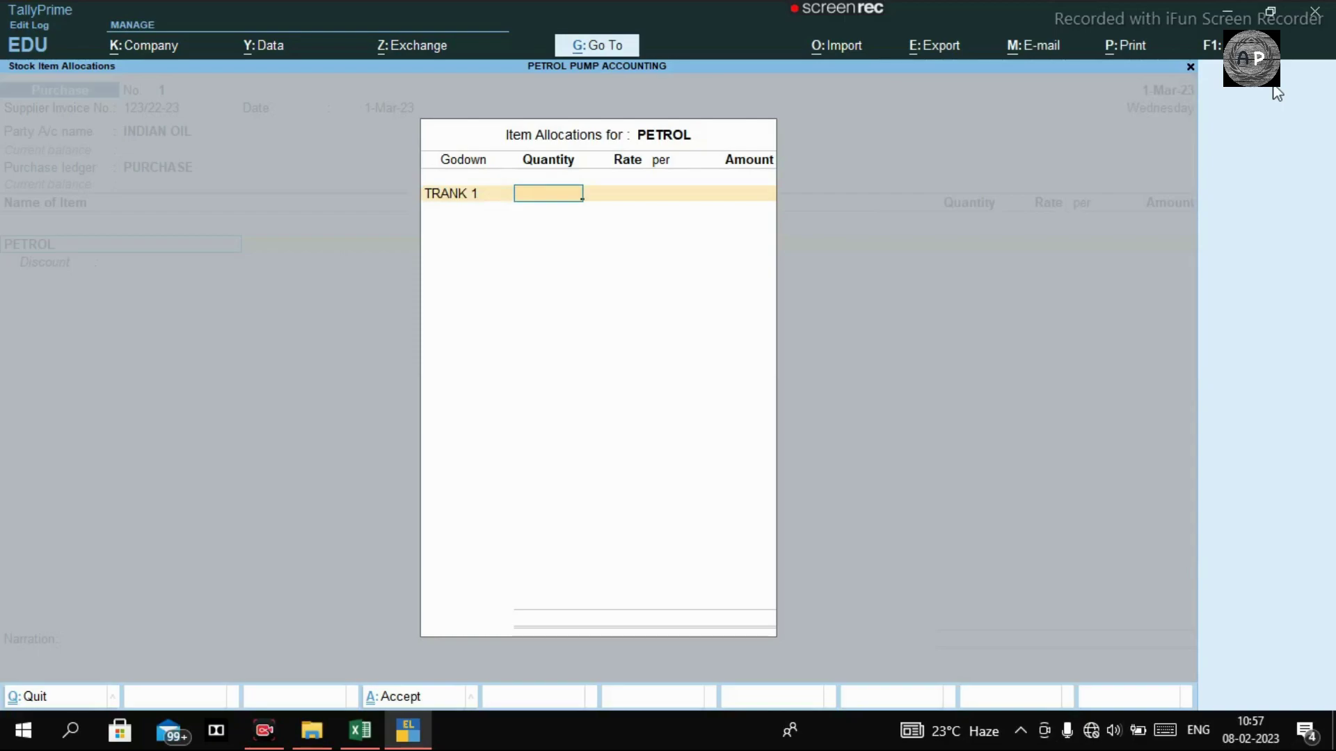
type("1000")
key("Return")
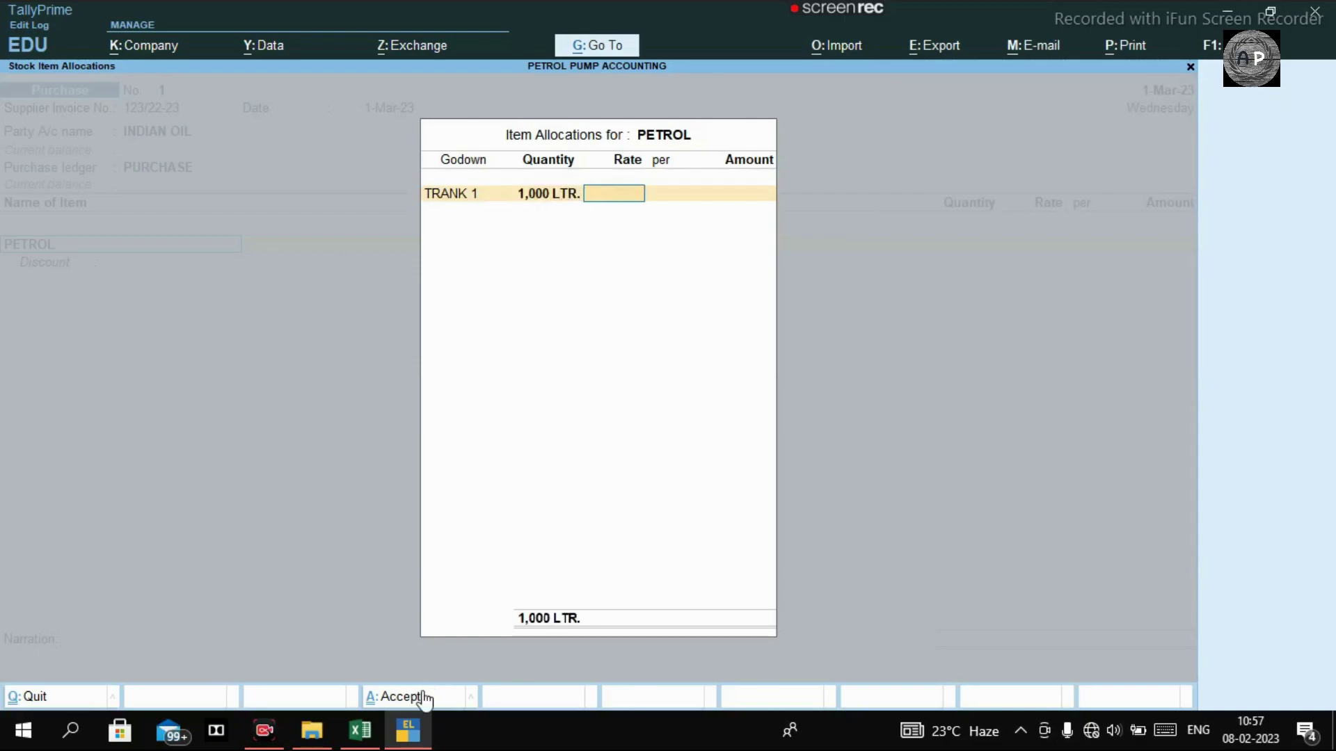
Look up the petrol rate in the Excel LOCATION WISE PURCHASE sheet, then complete PETROL in TallyPrime at 101.34 per LTR. without discount
left_click(360, 730)
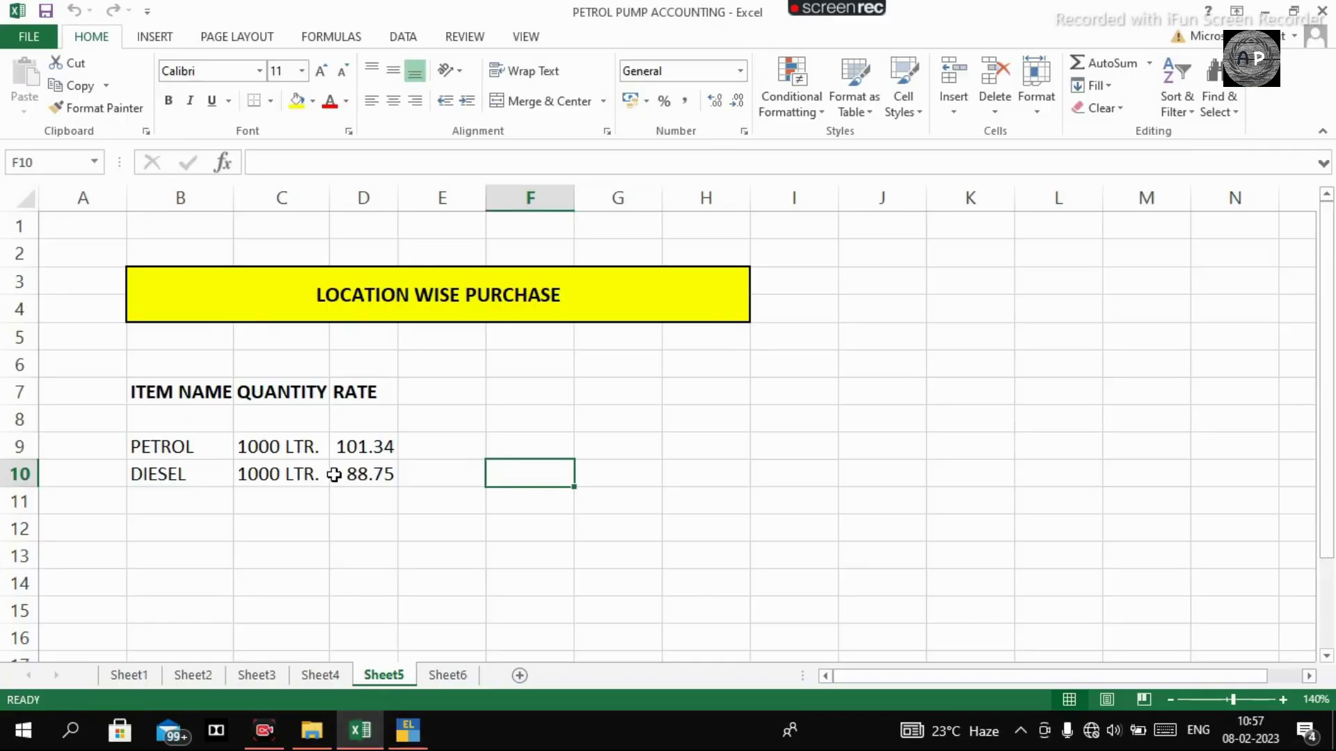
left_click(447, 678)
left_click(386, 675)
key("alt+Tab")
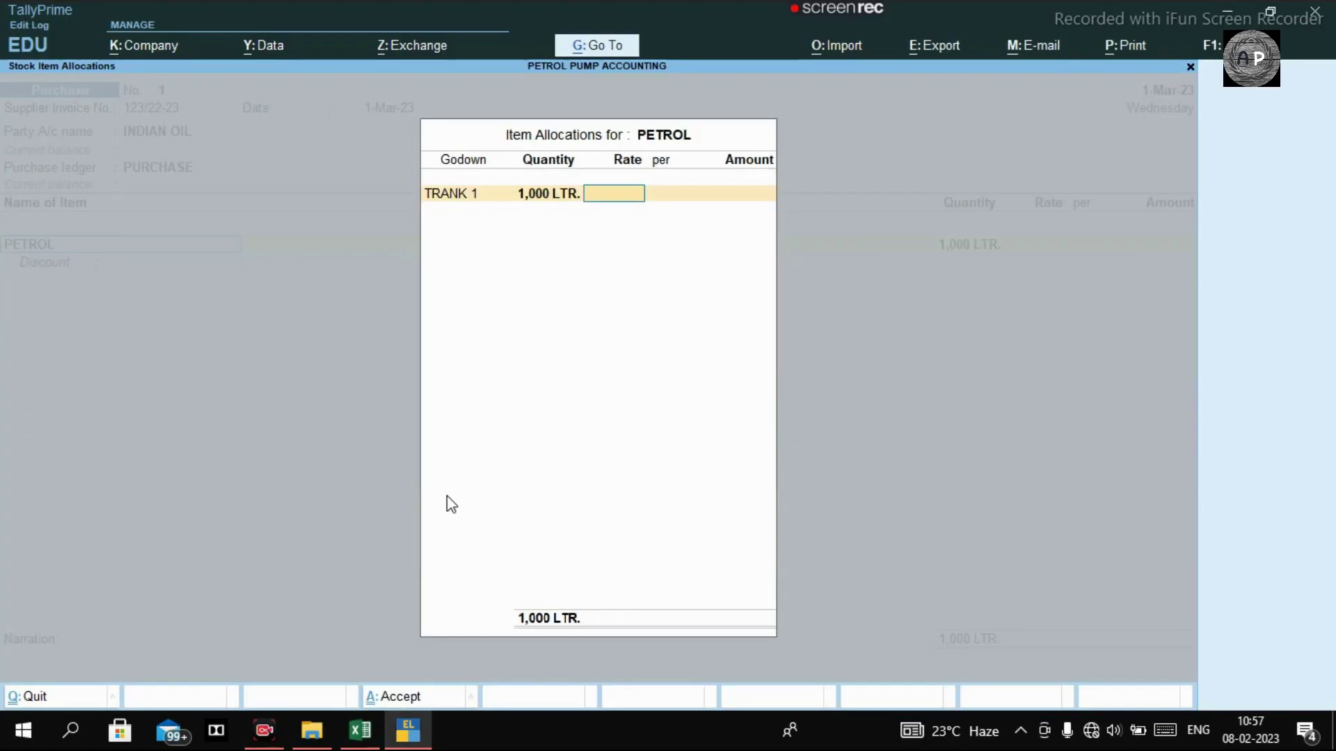
type("101.34")
key("Return")
key("Return")
key("Return")
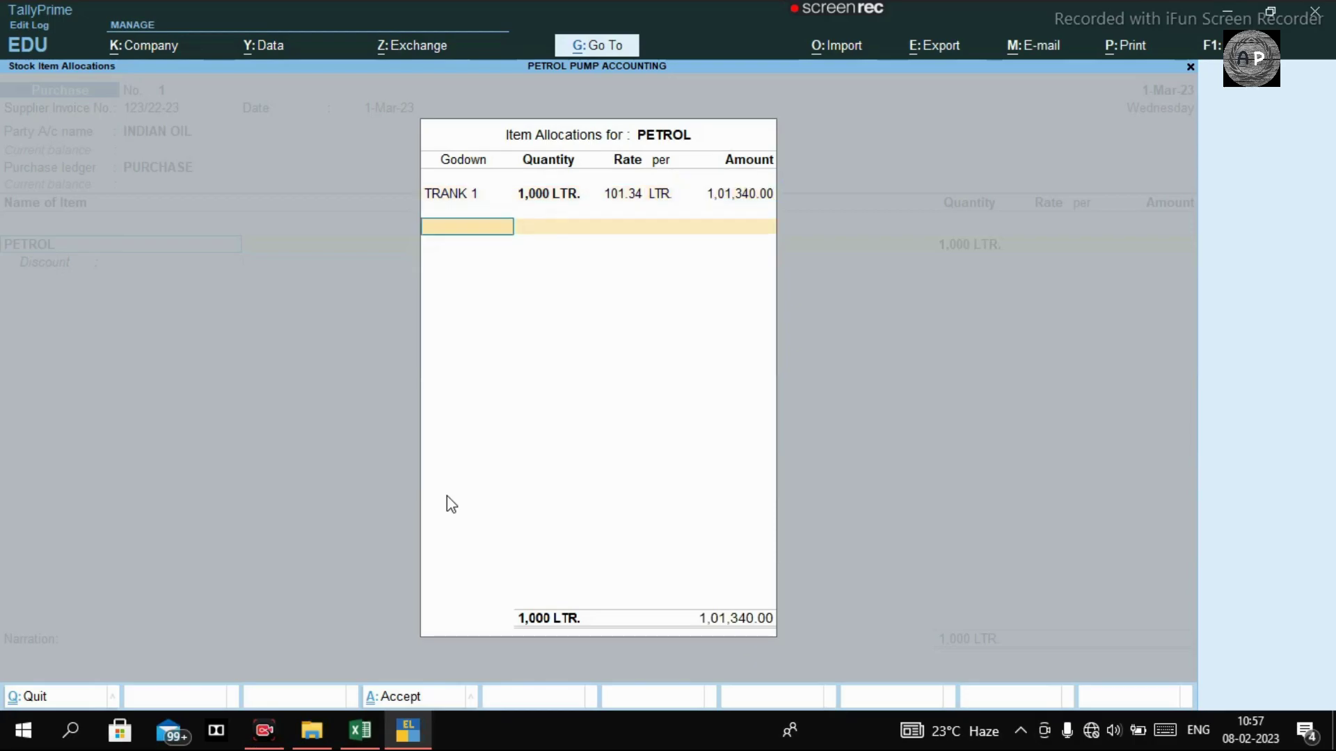
key("Return")
key("Return")
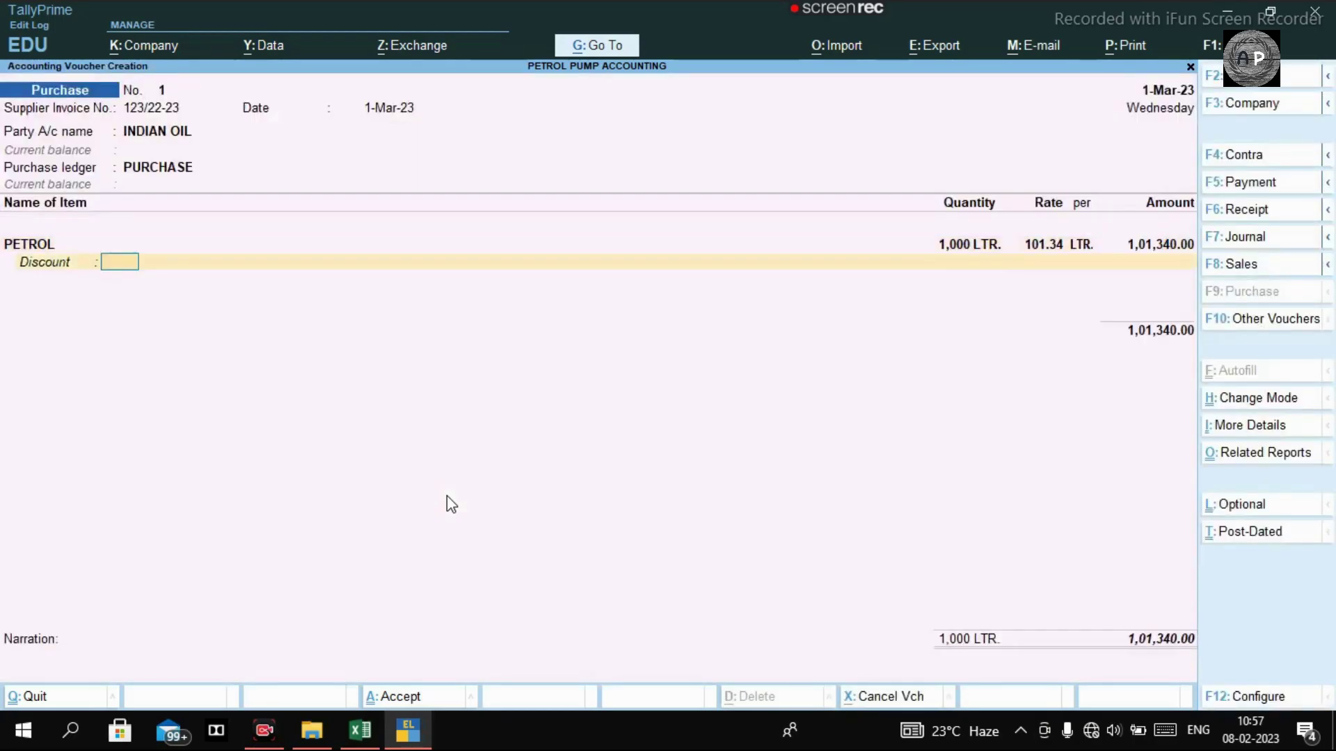
key("Return")
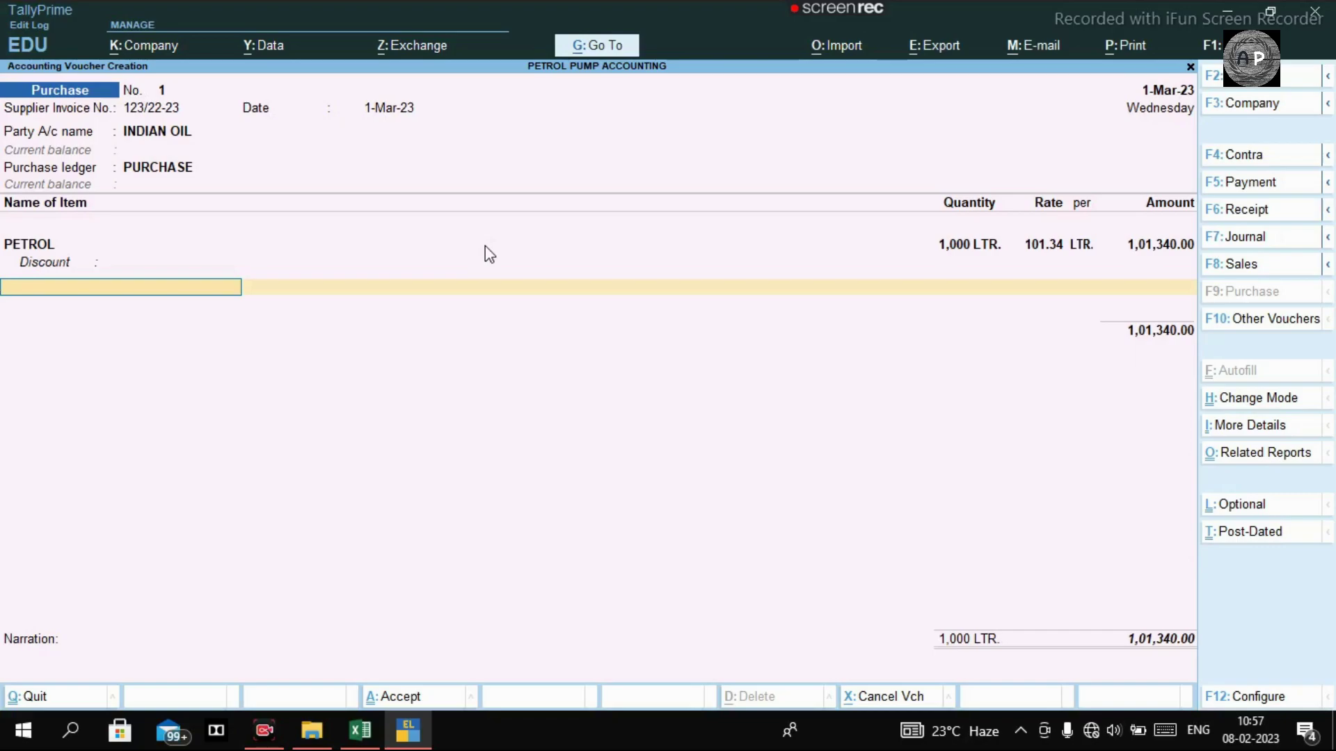
Add DIESEL as the second item and allocate 1,000 LTR. to godown TRANK 2
type("d")
key("Return")
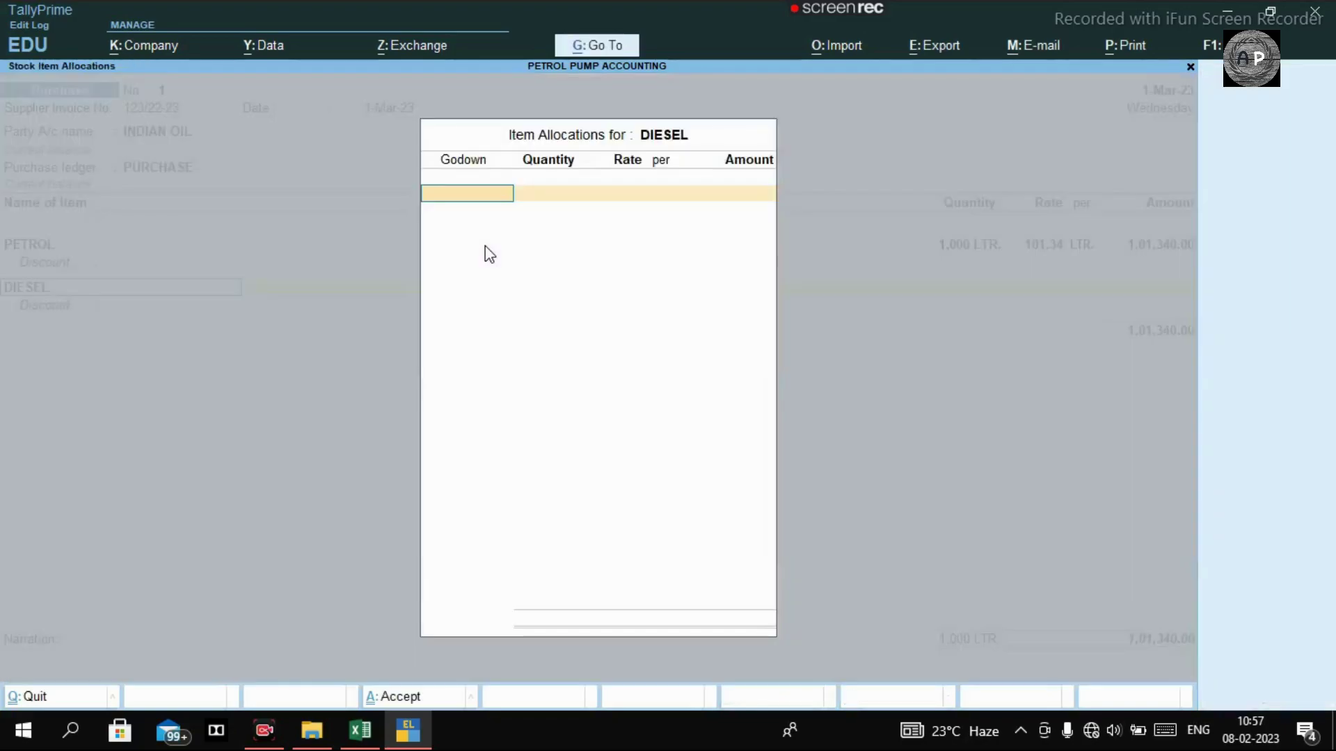
key("Down")
key("Down")
key("Return")
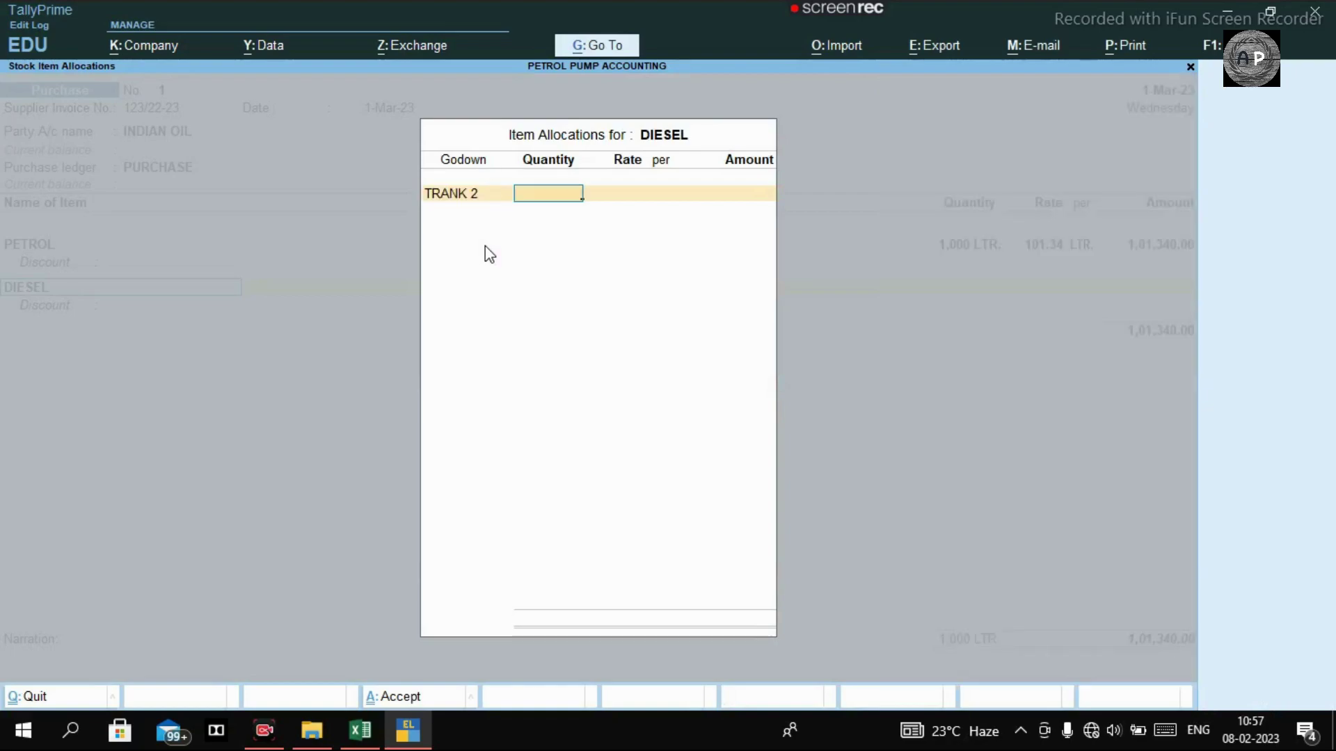
type("1000")
key("Return")
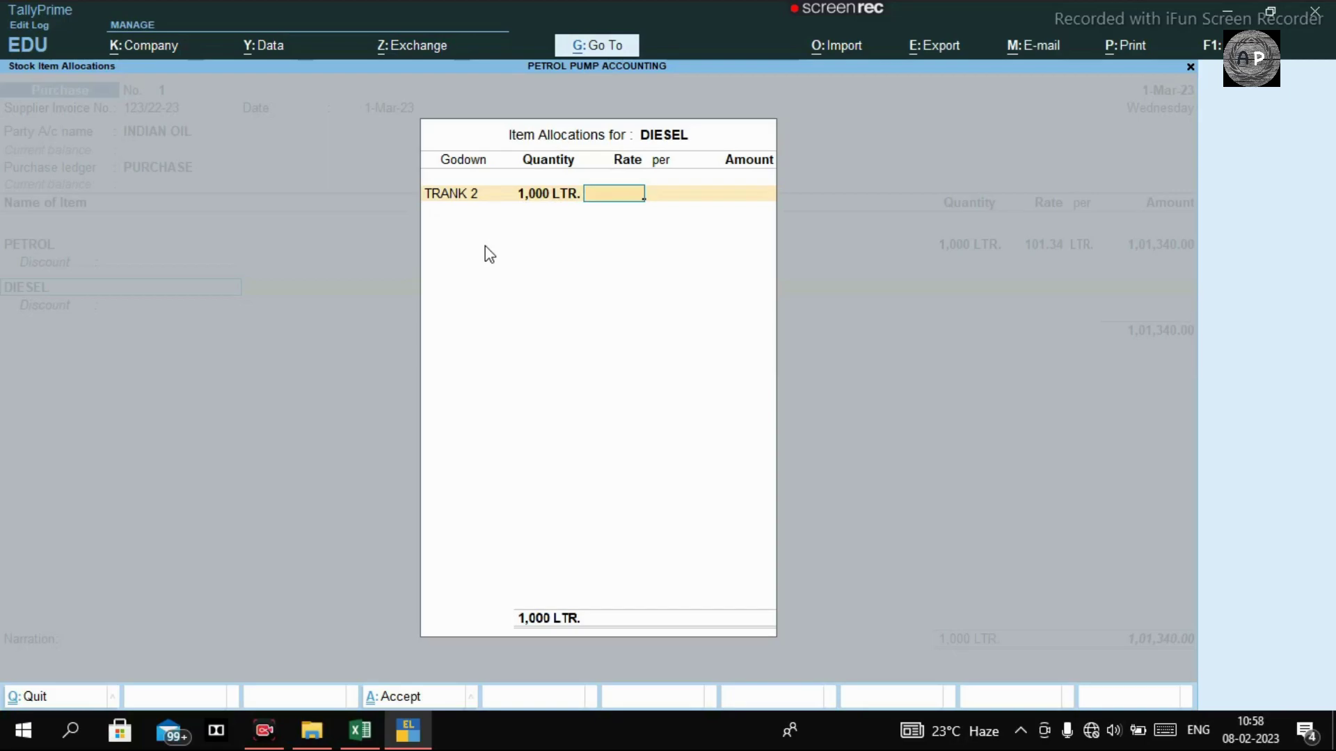
Check the diesel rate in the Excel purchase sheet, then complete DIESEL in TallyPrime at 88.75 per LTR. without discount
key("alt+Tab")
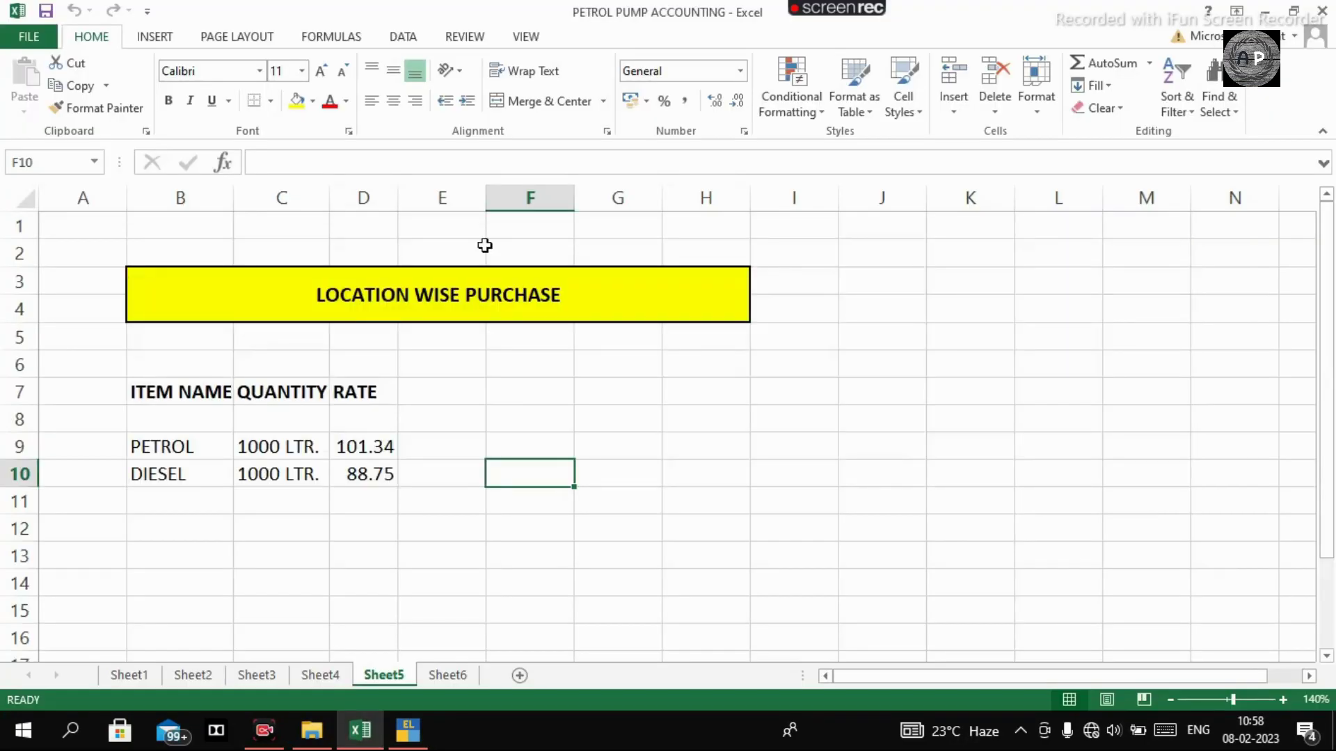
key("alt+Tab")
type("88.75")
key("Return")
key("Return")
key("Return")
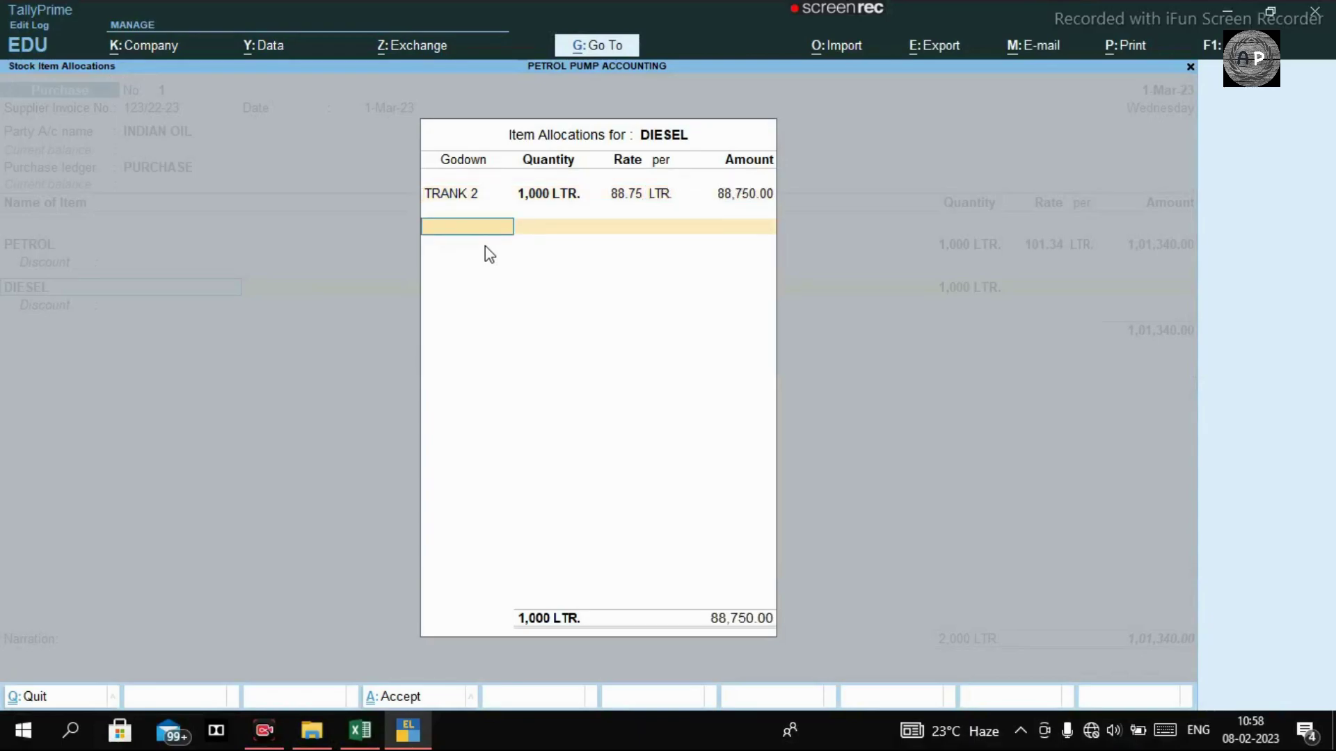
key("Return")
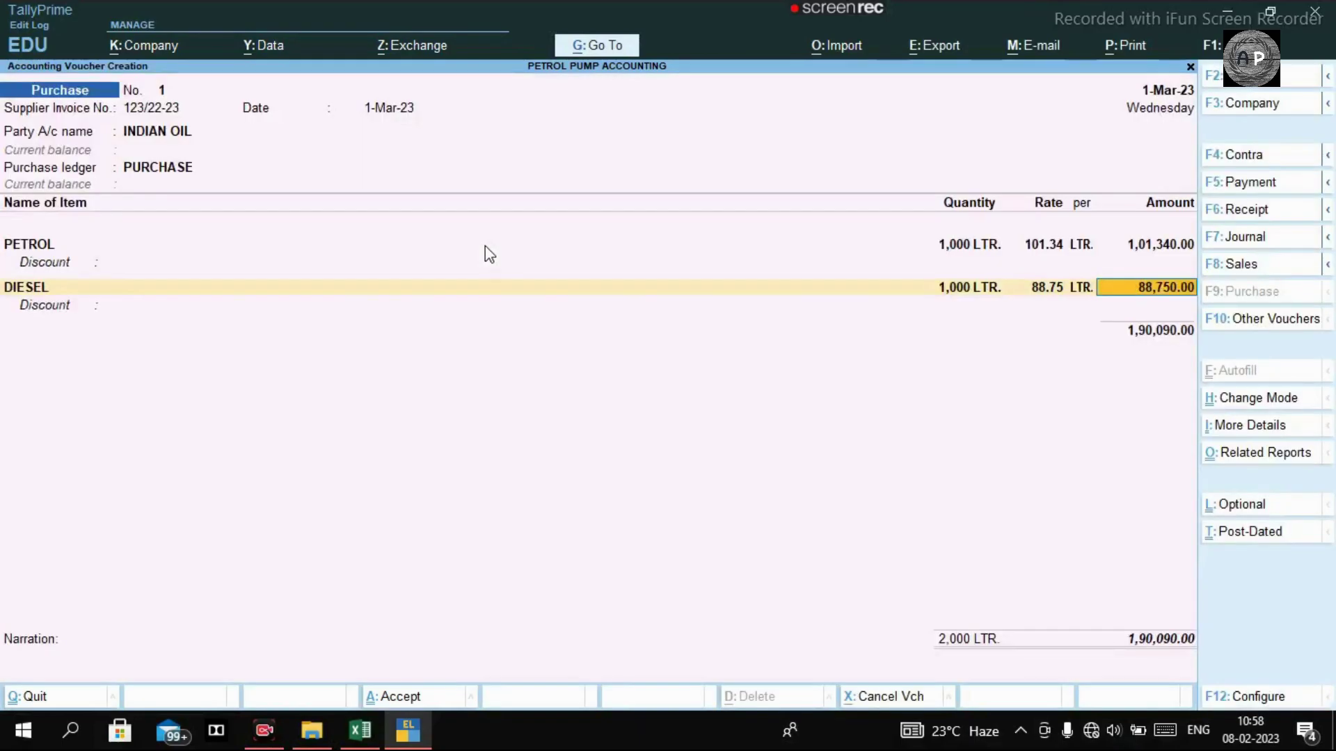
key("Return")
key("Return")
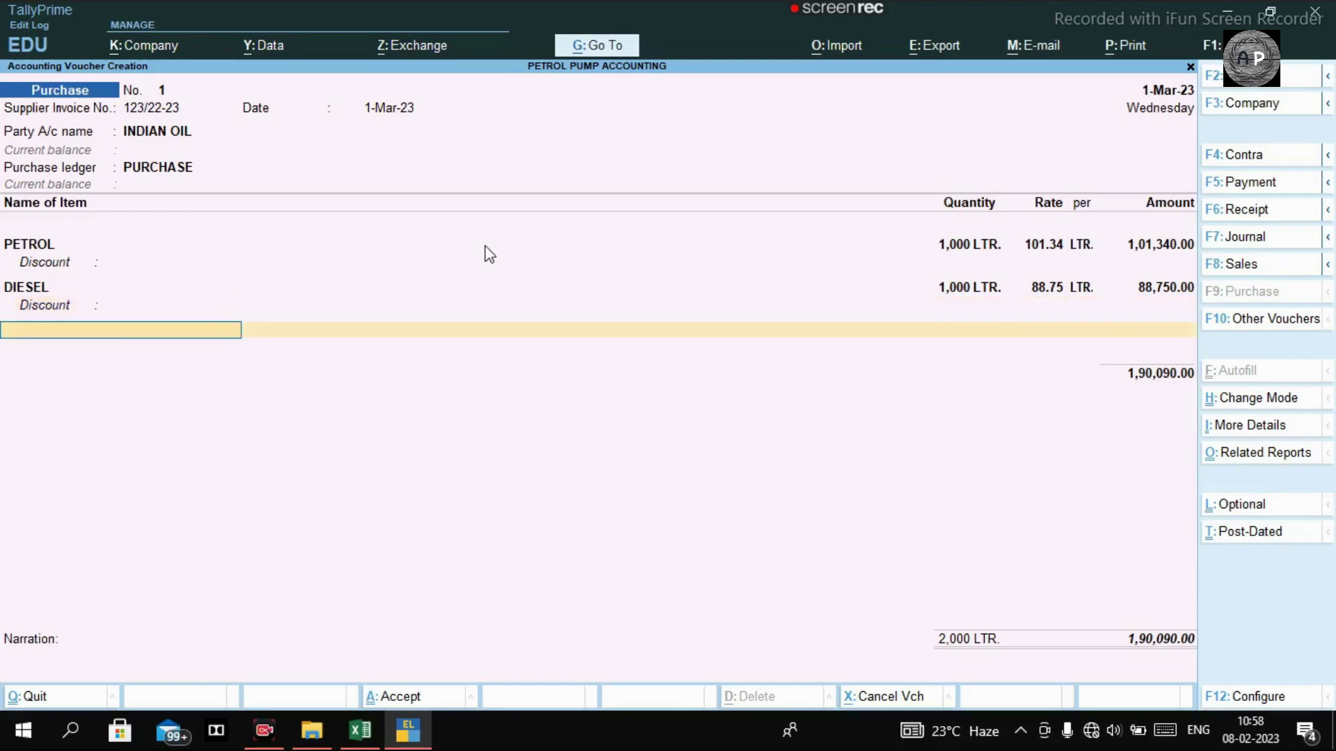
End the item list and save the INDIAN OIL purchase voucher
key("Return")
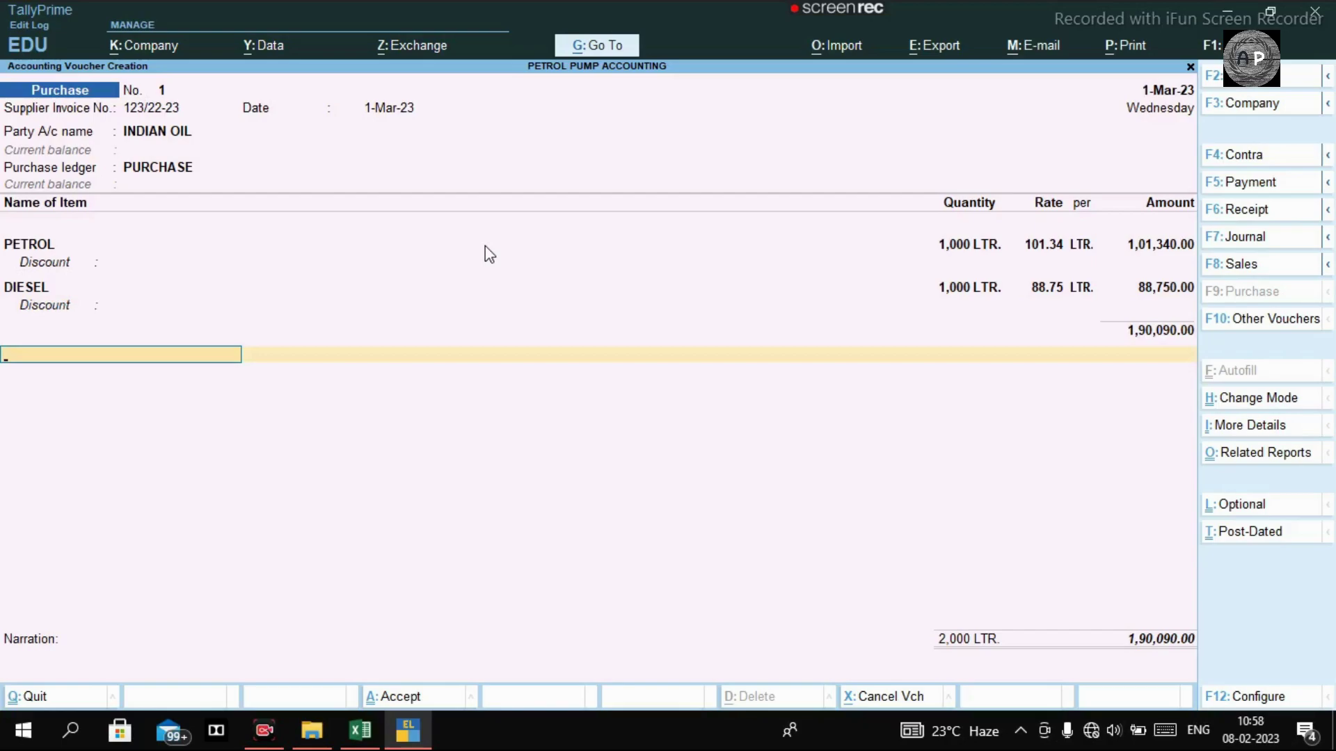
key("ctrl")
key("ctrl+a")
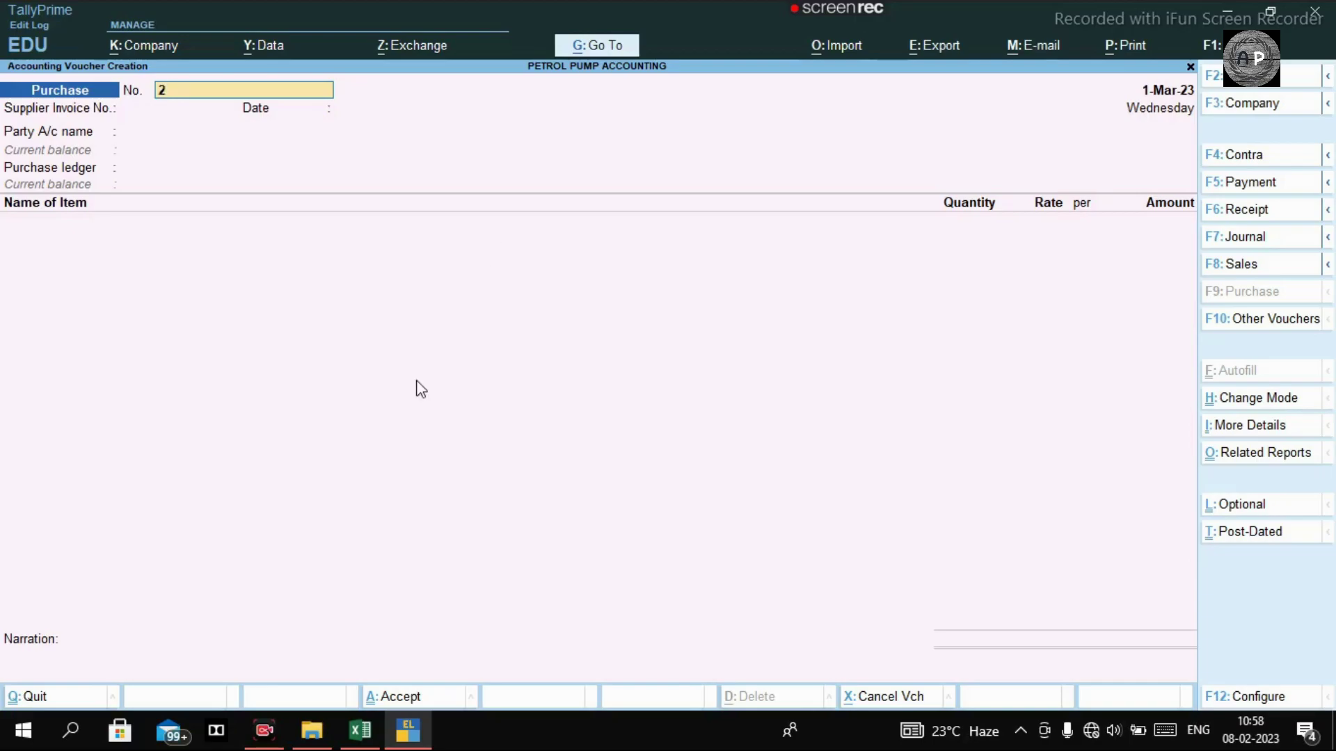
Switch to Excel and review the petrol and diesel rates in the LOCATION WISE SALES sheet
left_click(360, 730)
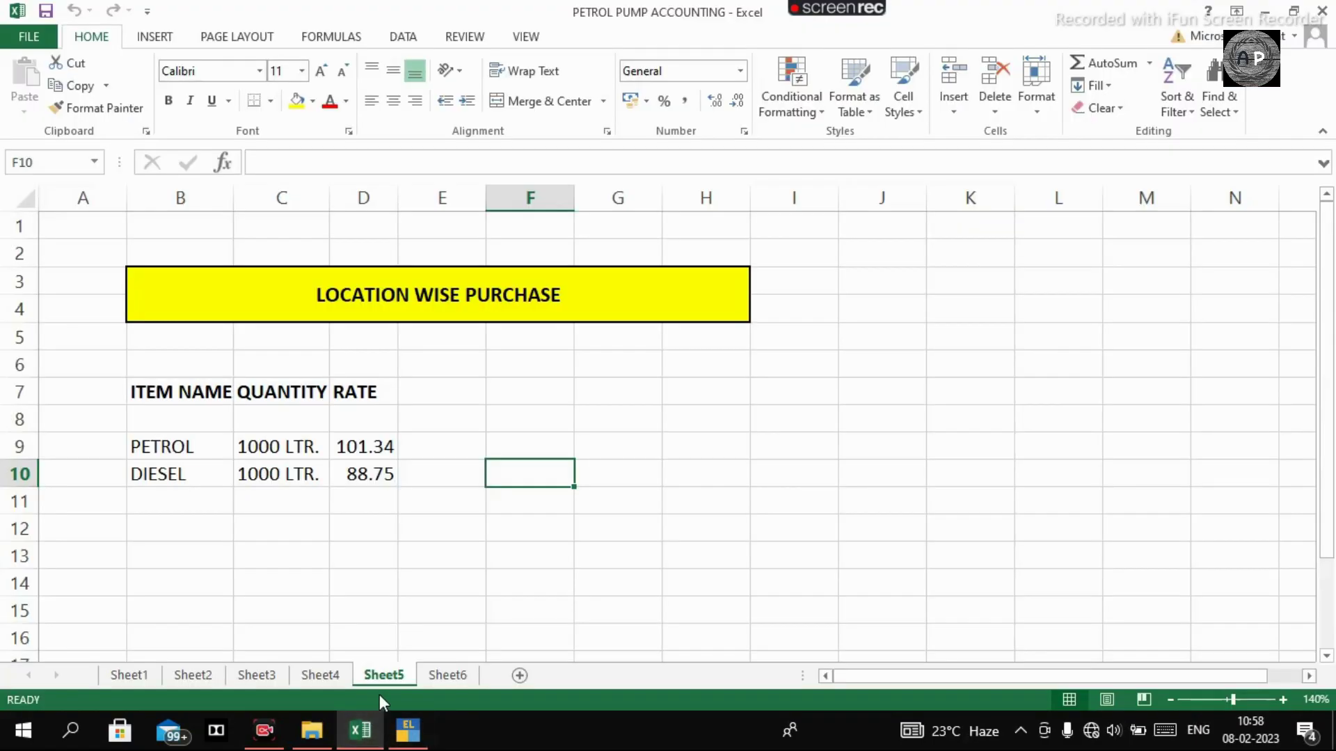
left_click(438, 676)
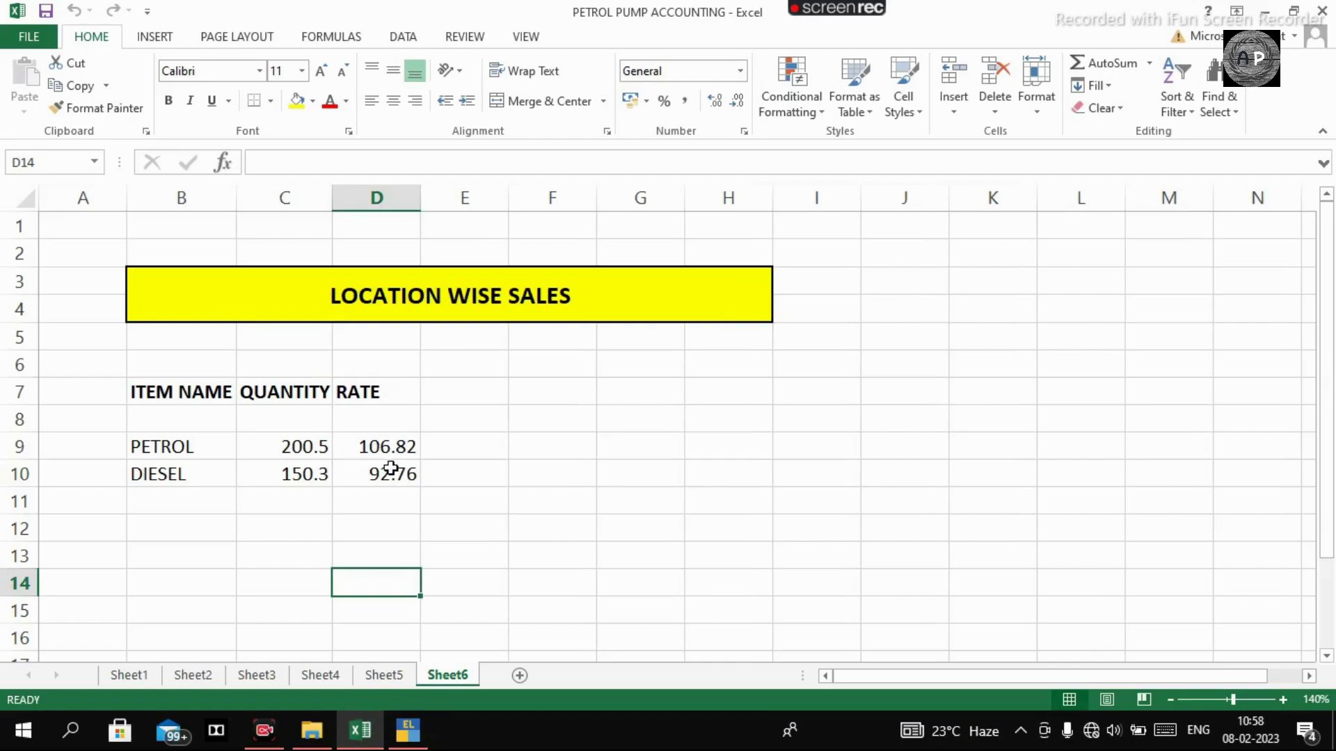
left_click(409, 445)
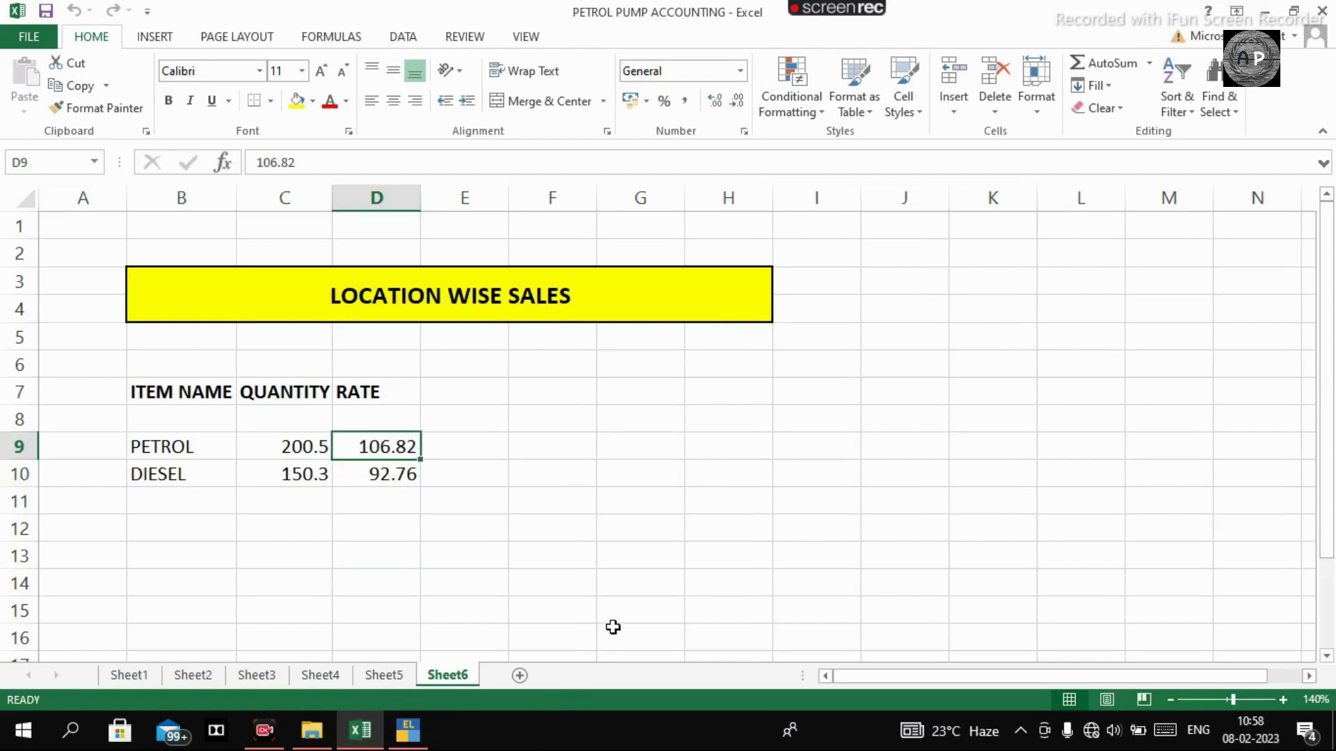
left_click(387, 477)
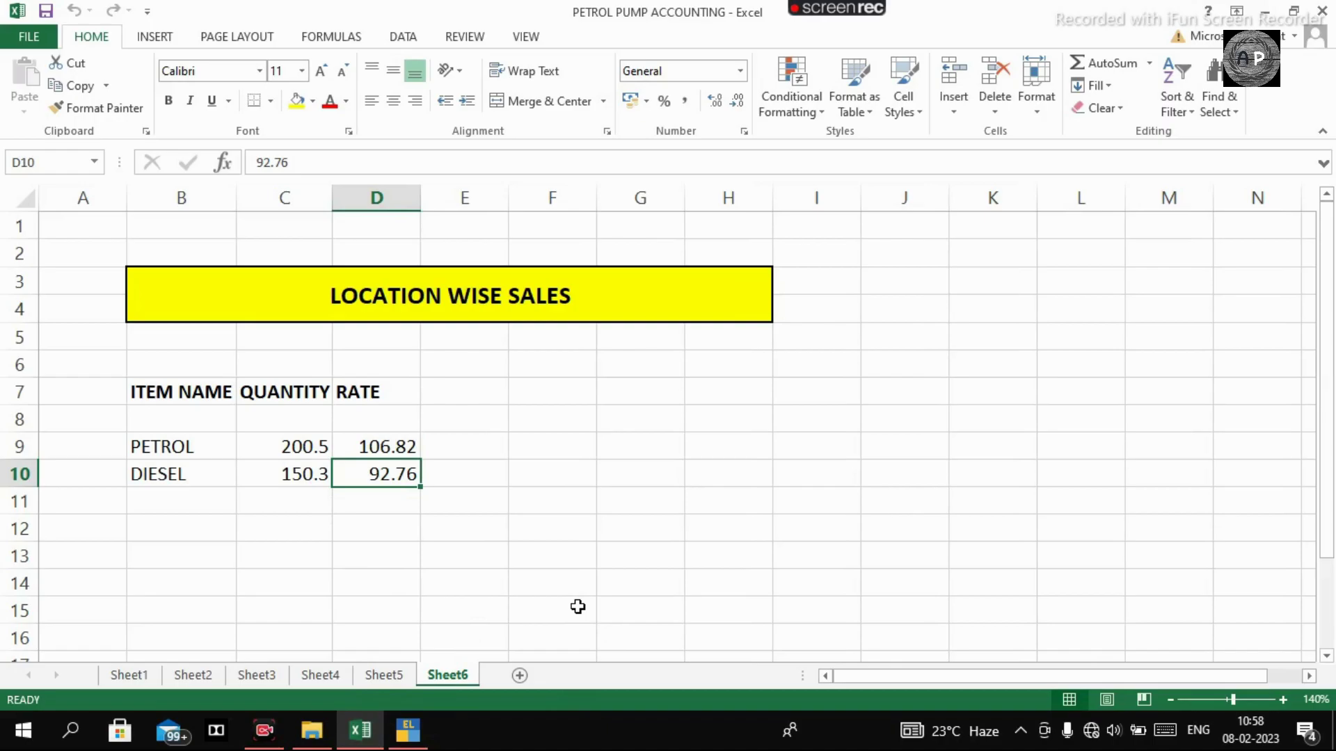
Switch to TallyPrime and start a sales voucher for the first debtor's account, with blank dispatch details and the SALES ledger
key("alt+Tab")
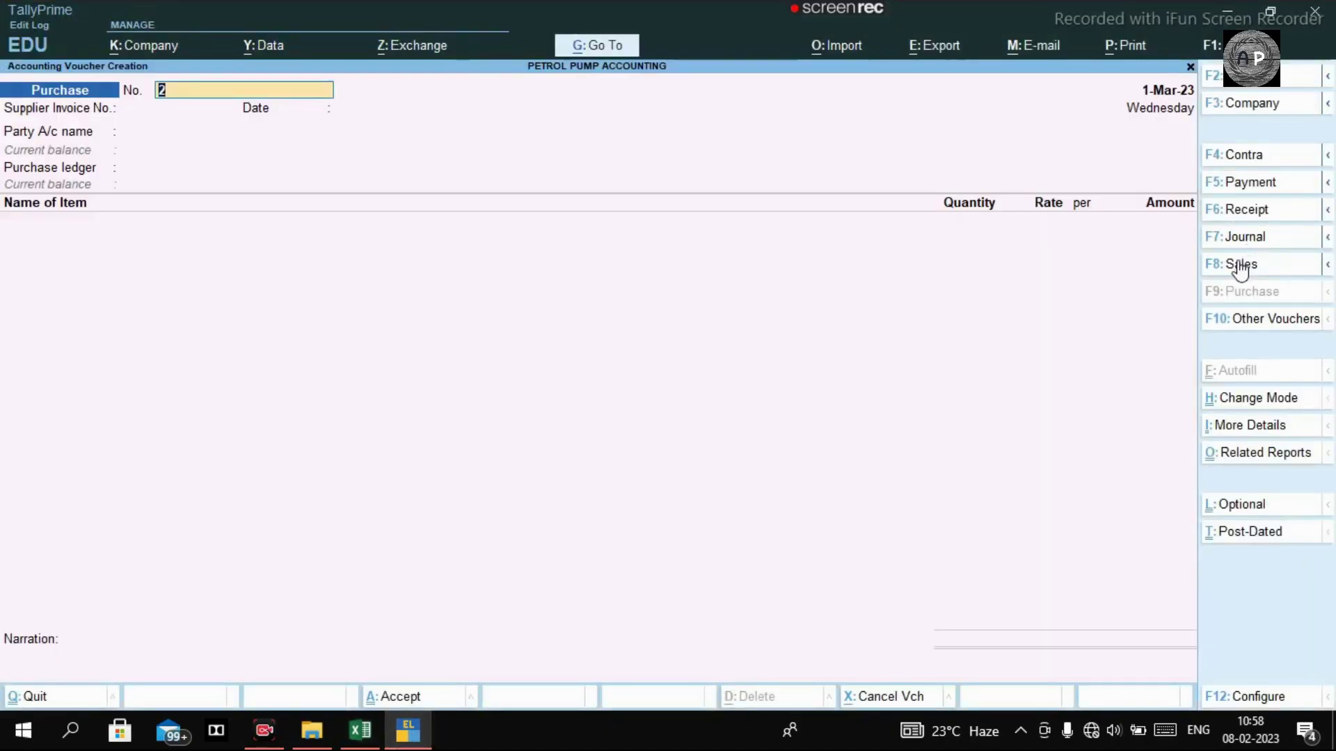
left_click(1239, 264)
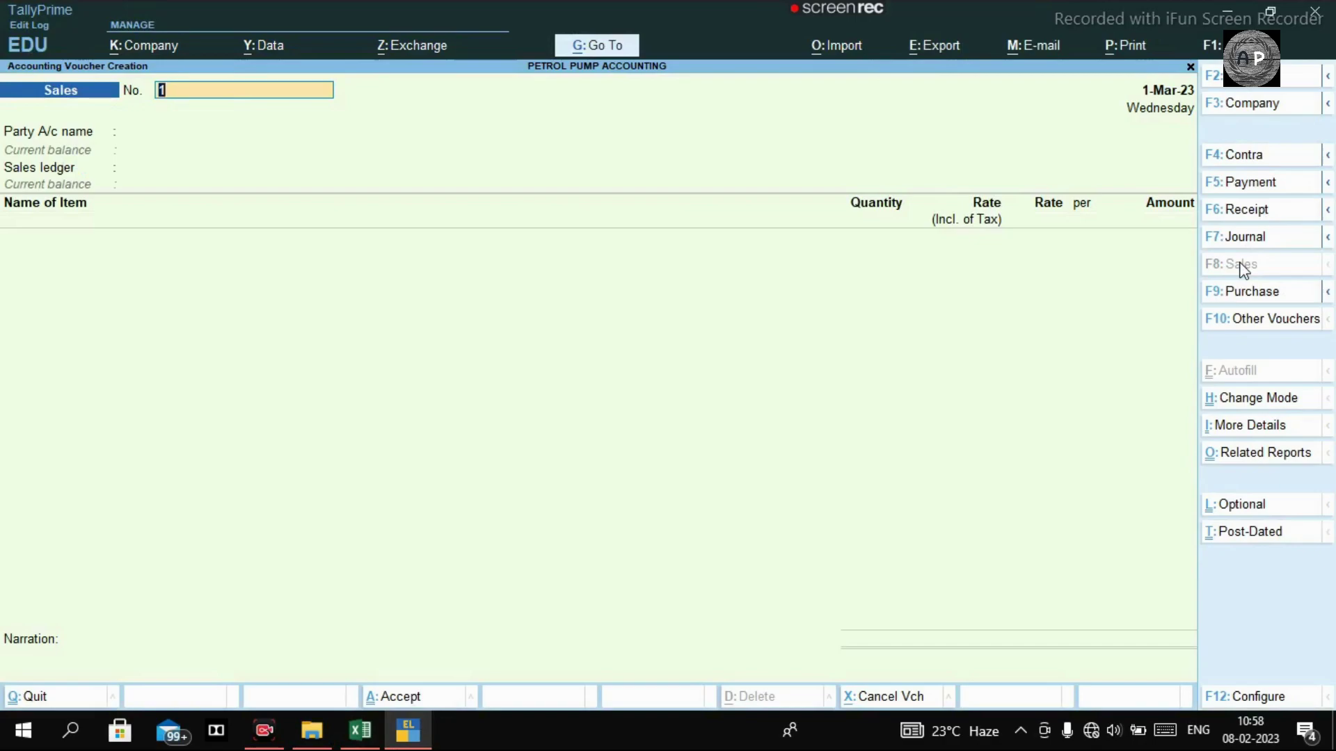
key("Return")
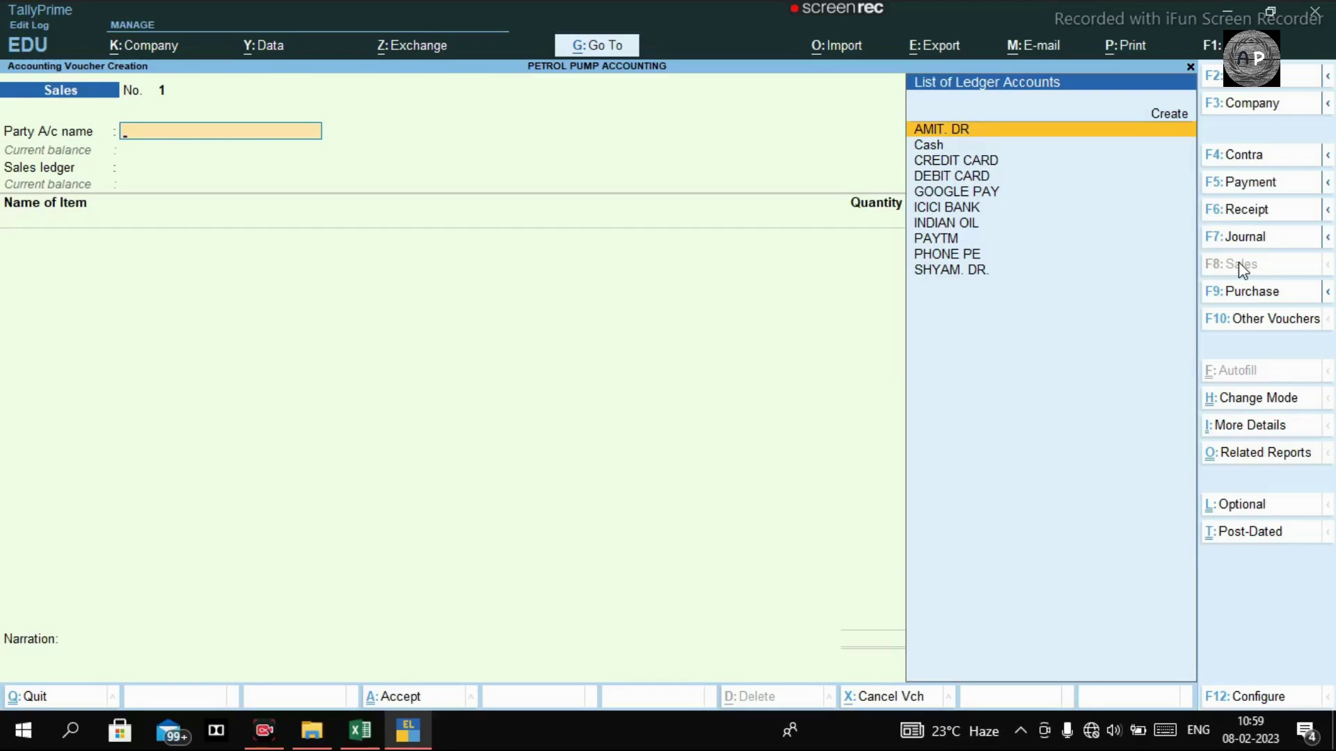
key("Return")
key("Return")
key("Return")
key("Return")
key("Return")
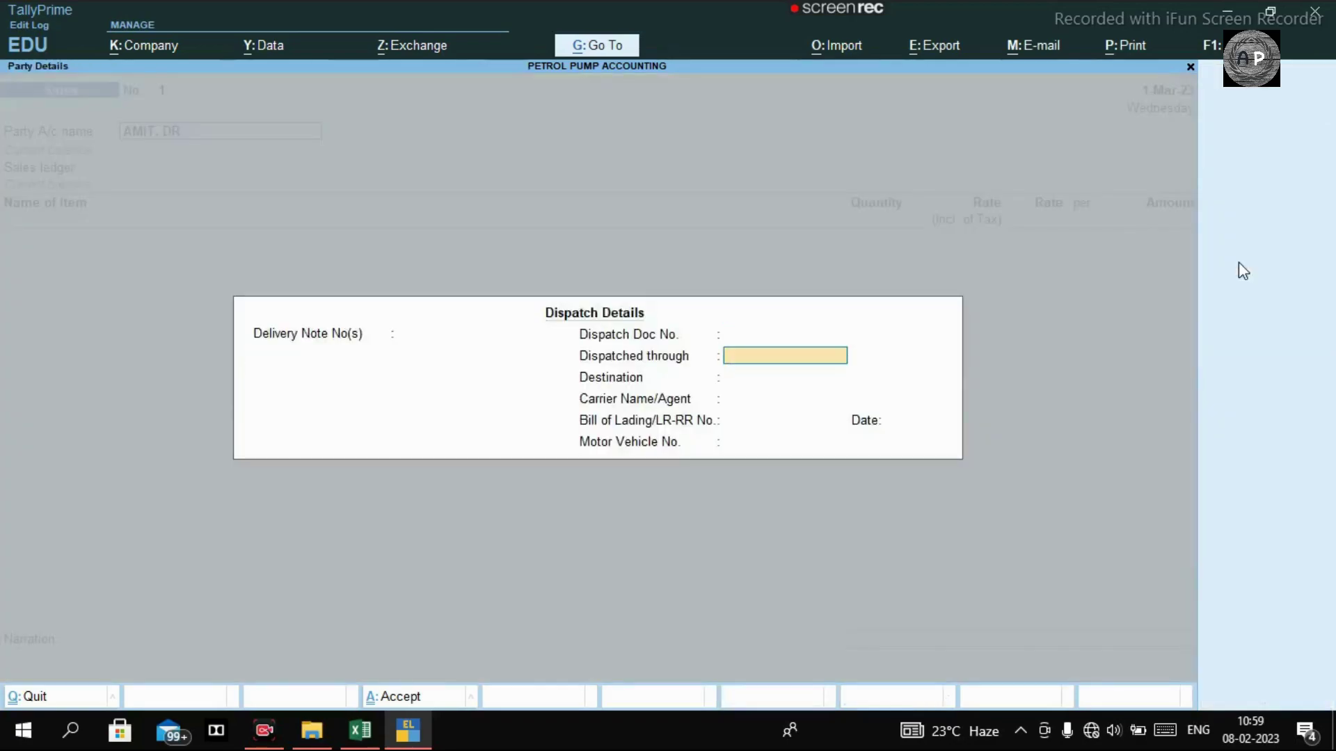
key("Return")
key("Return")
key("Return")
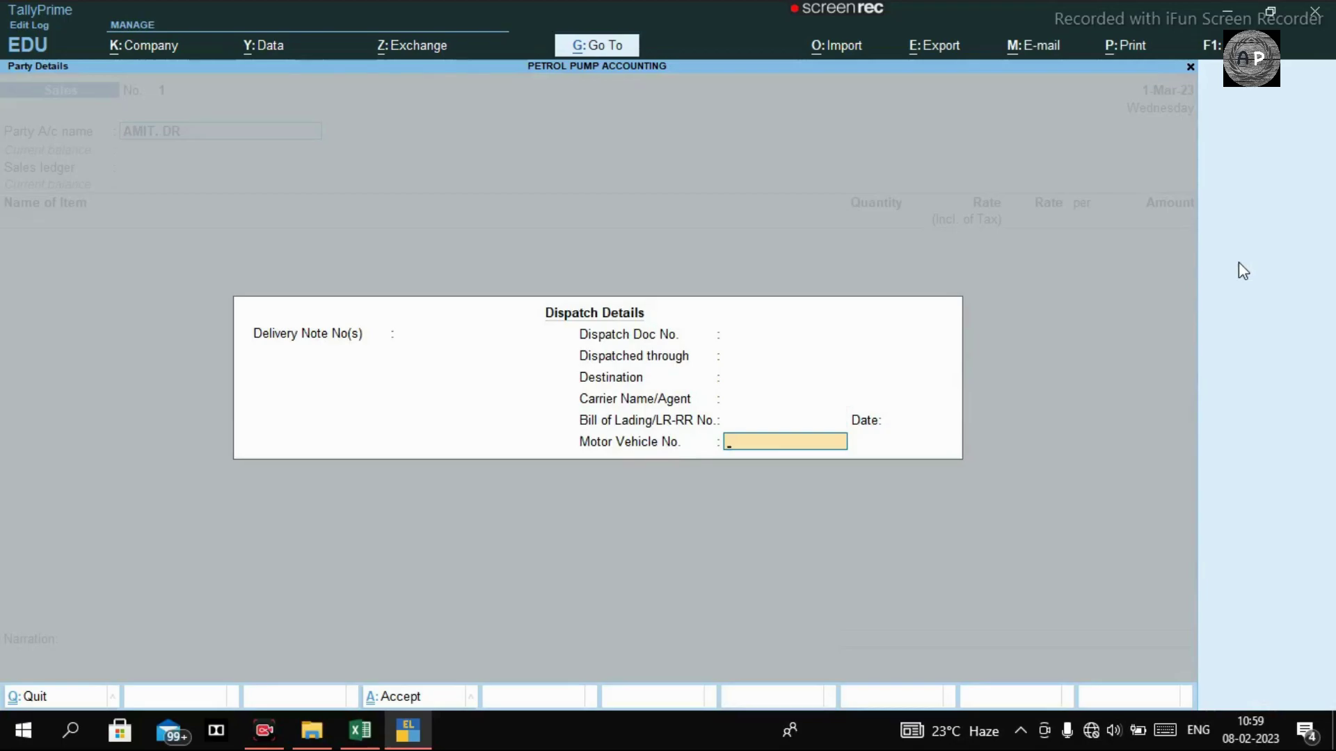
key("Return")
key("Return")
key("Return")
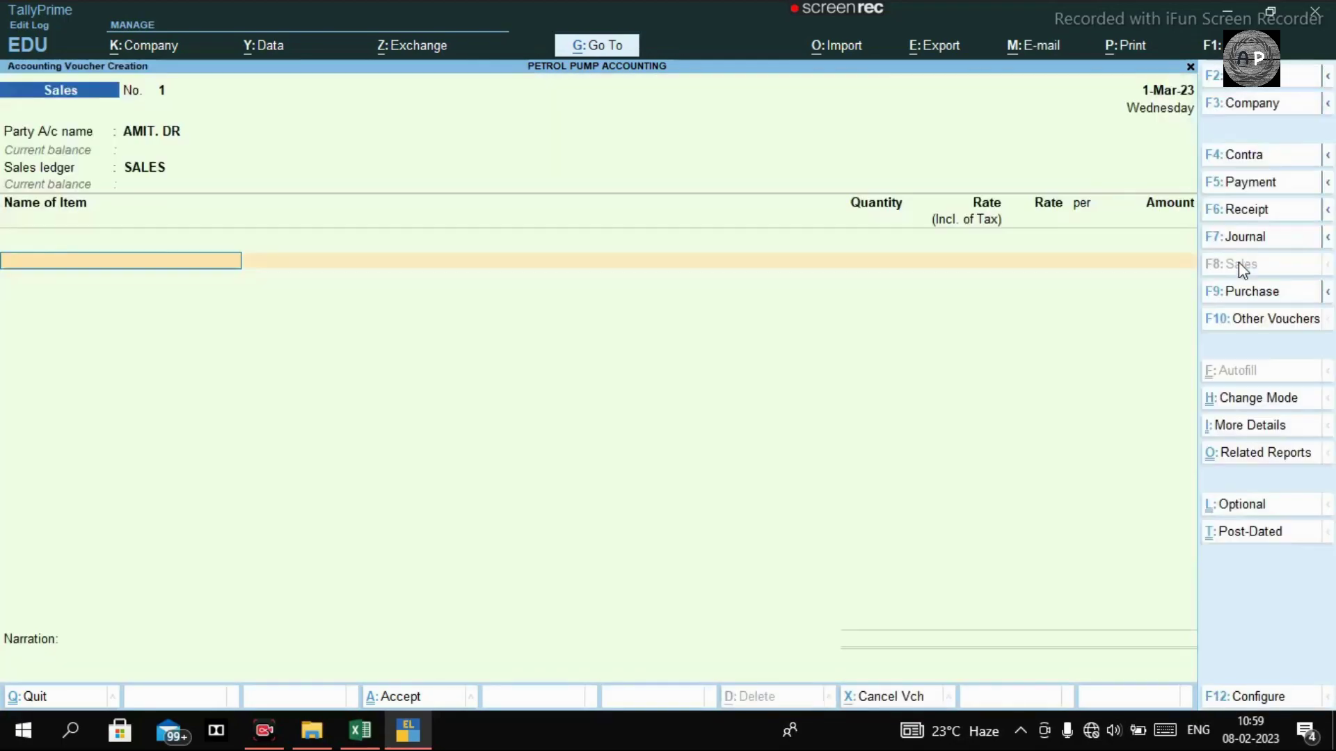
Add PETROL as the sold item and select godown TRANK 1 for its allocation
type("Pe")
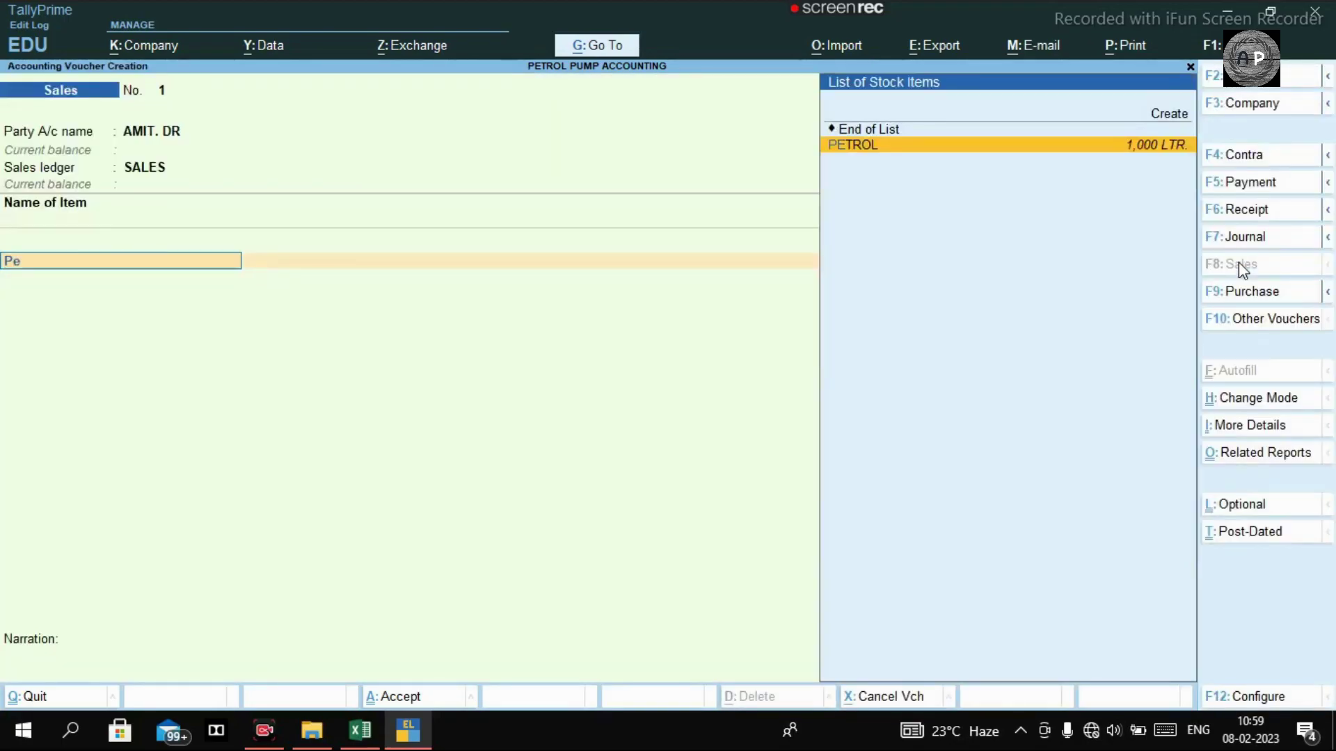
key("Return")
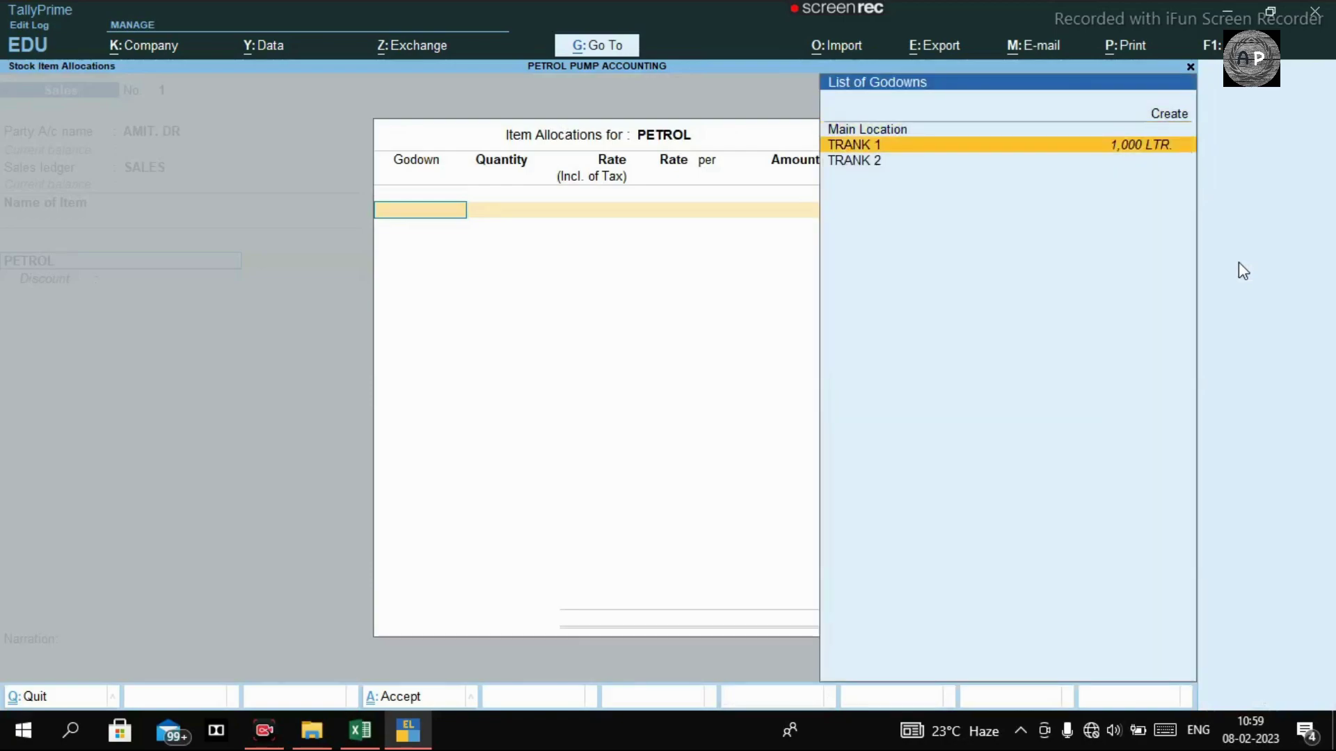
key("Down")
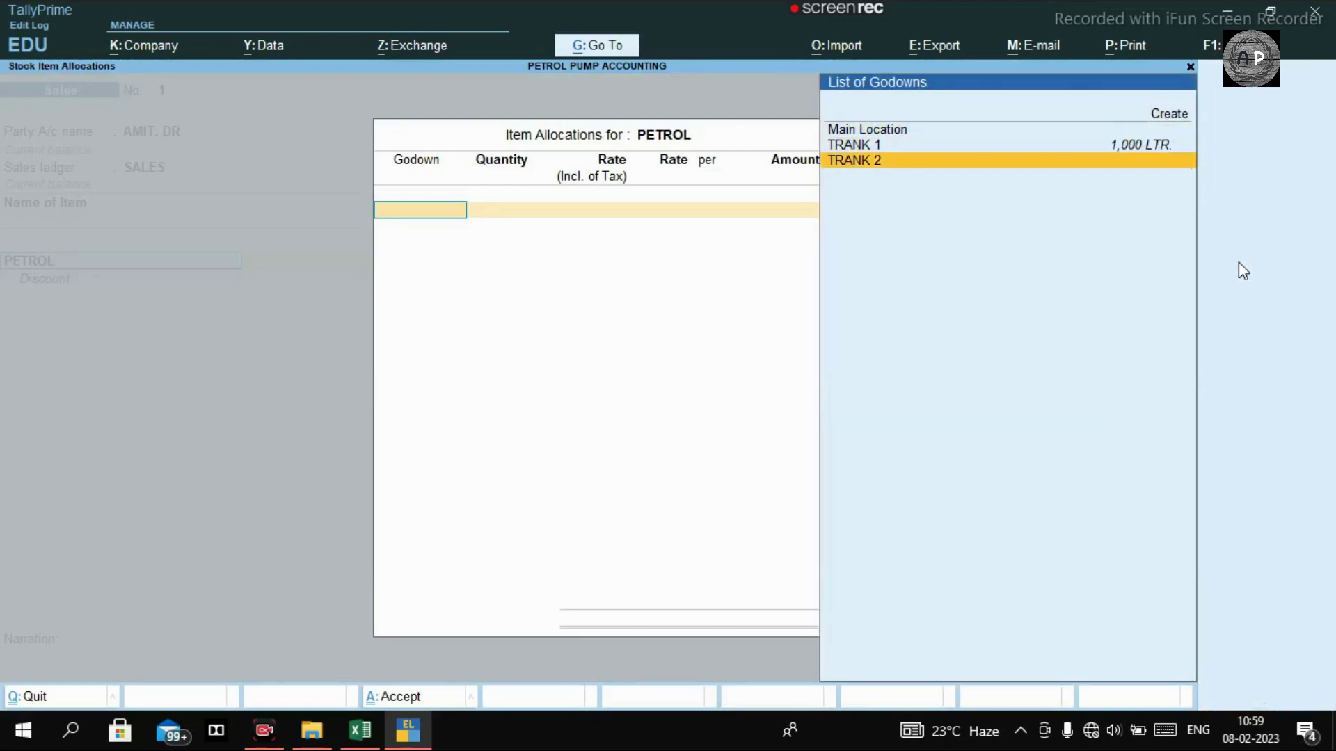
key("Up")
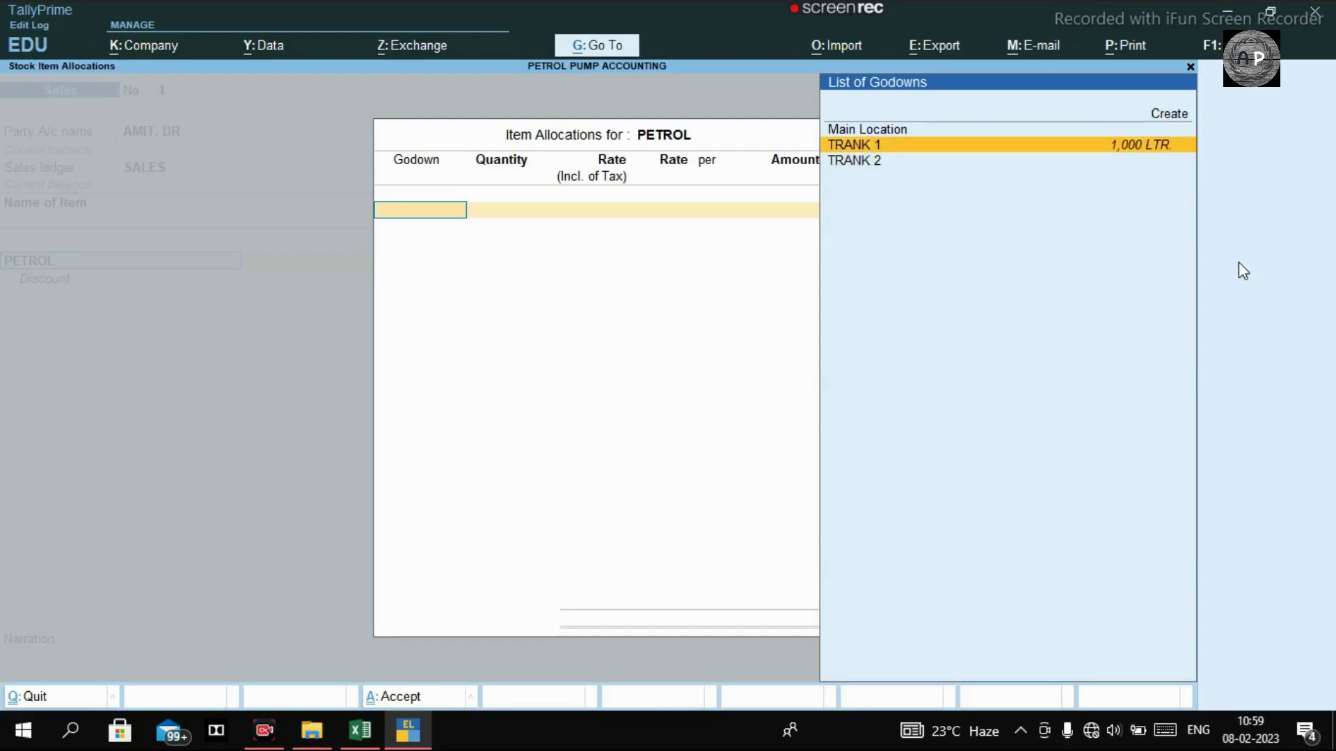
key("Down")
key("Up")
key("Down")
key("Up")
key("Down")
key("Up")
key("Return")
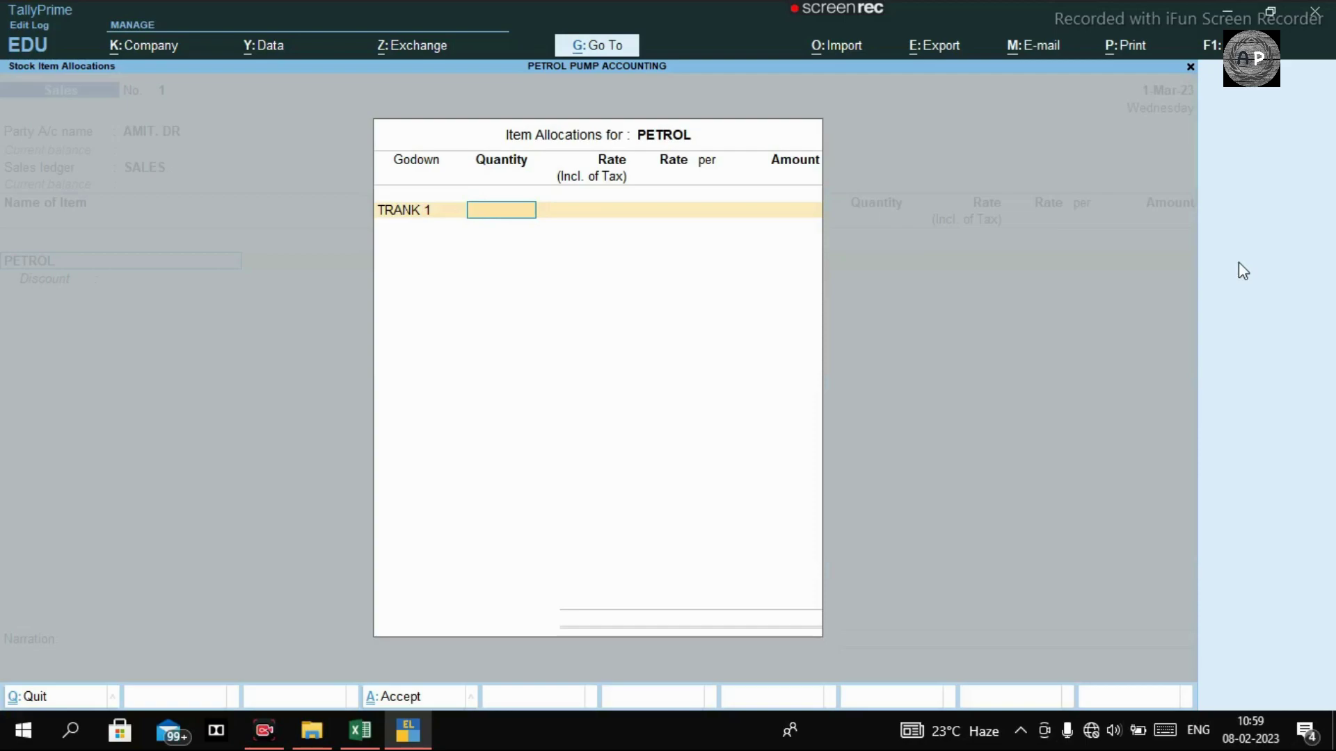
Set the quantity of PETROL sold from TRANK 1 to 5 LTR
type("2.00")
key("Return")
key("Return")
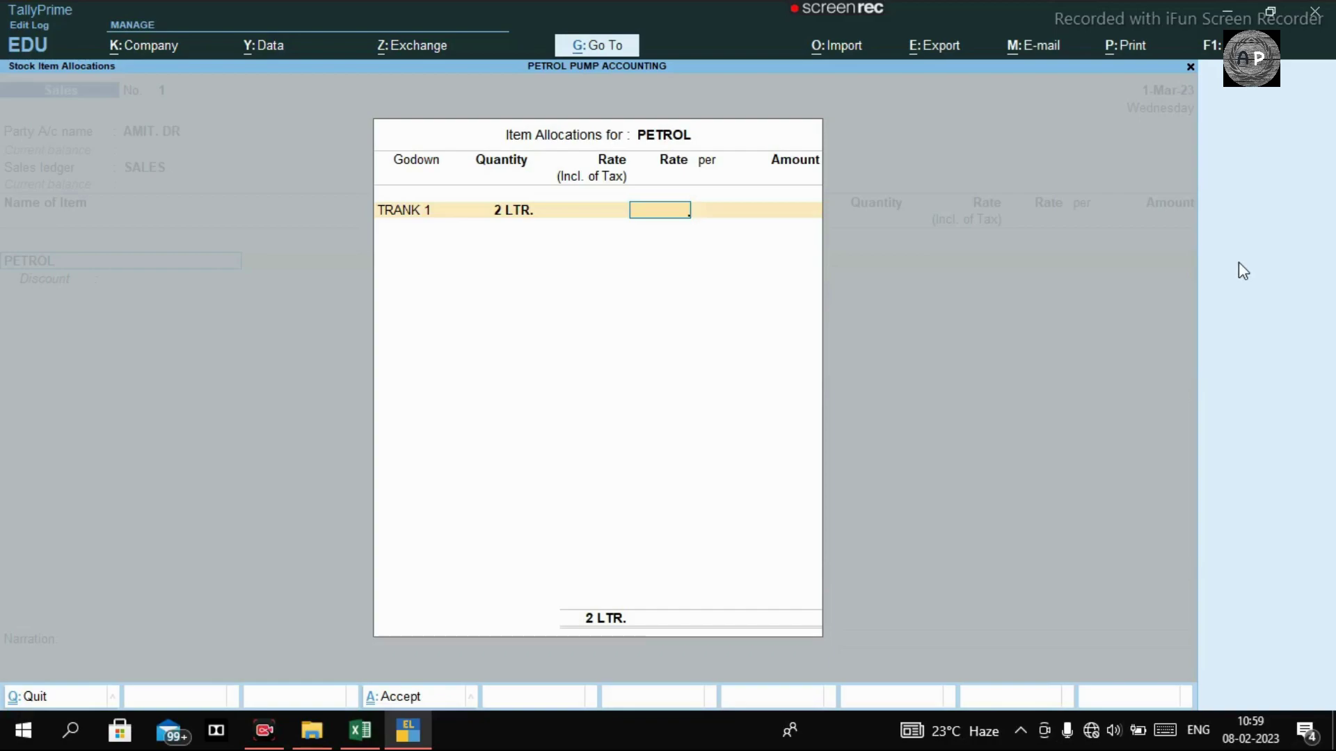
key("BackSpace")
key("BackSpace")
type("5")
key("Return")
key("Return")
key("BackSpace")
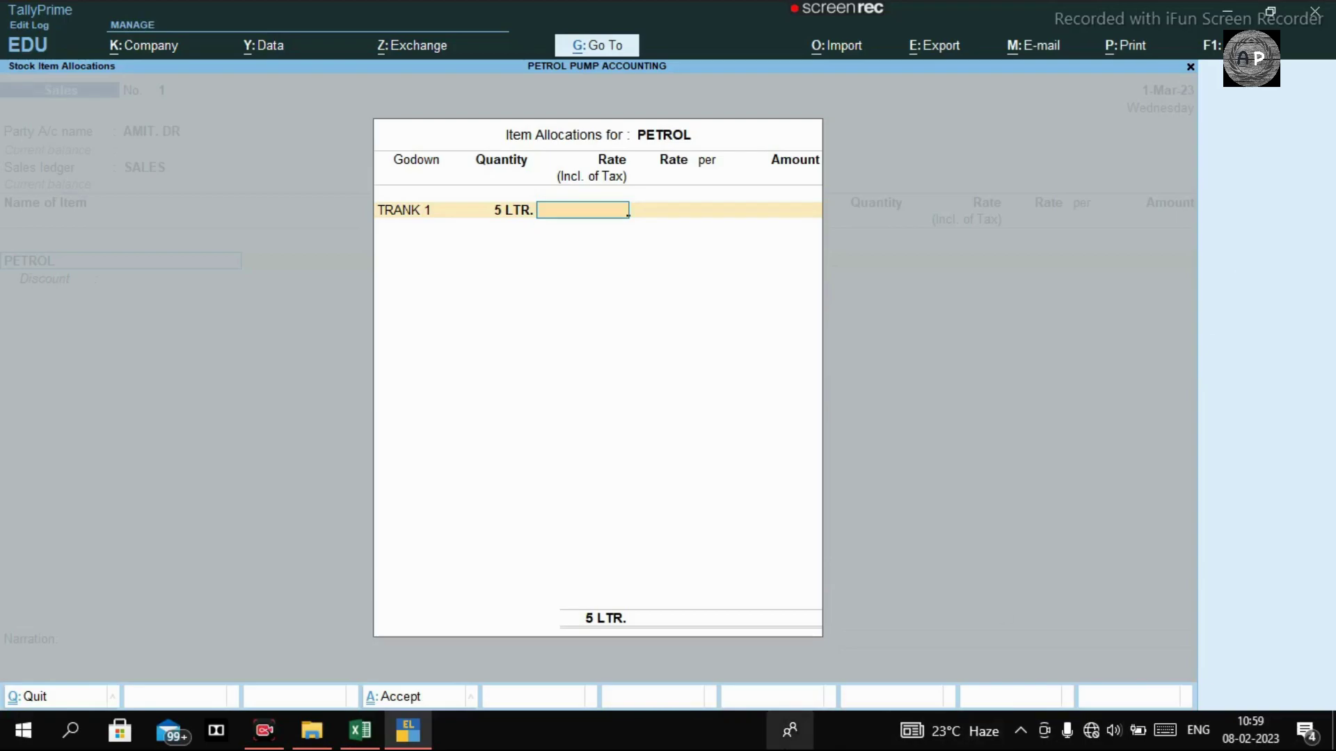
Look up the petrol sales rate in Excel, then set PETROL's tax-inclusive rate in TallyPrime to 106.82
left_click(359, 730)
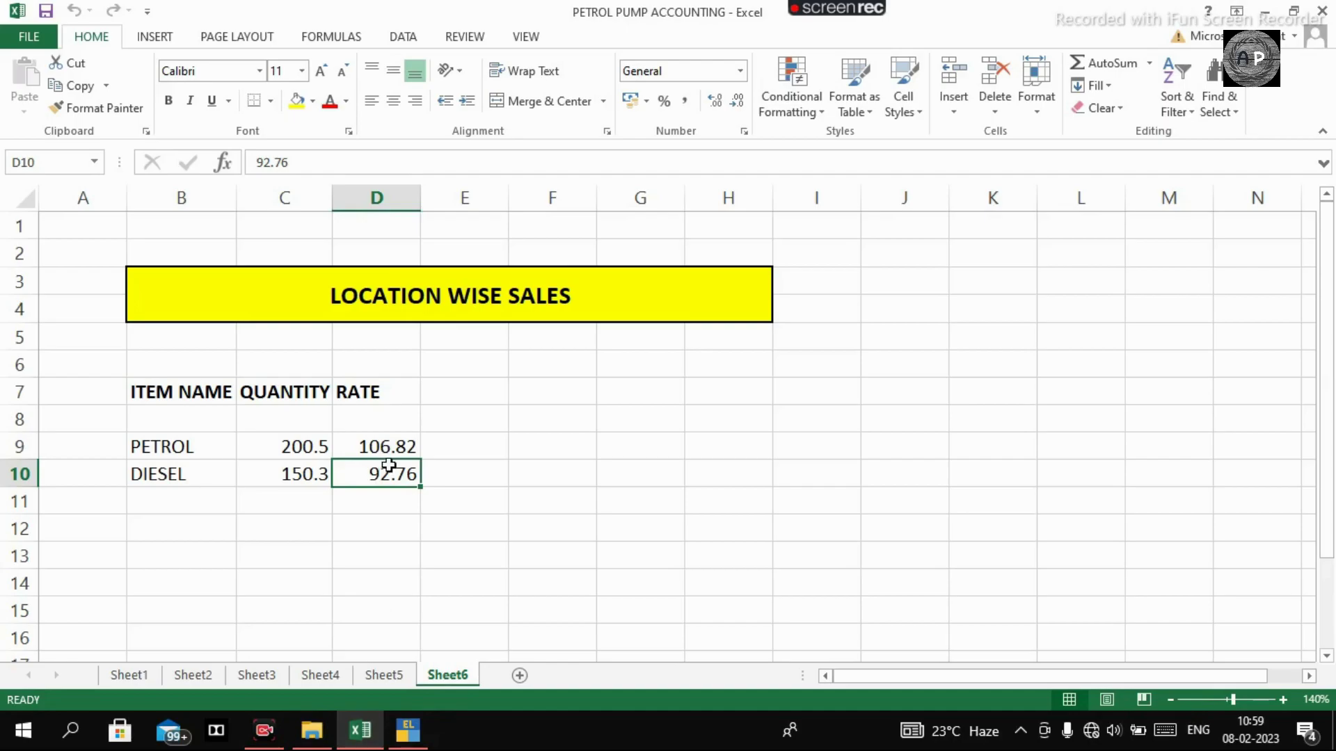
key("alt+Tab")
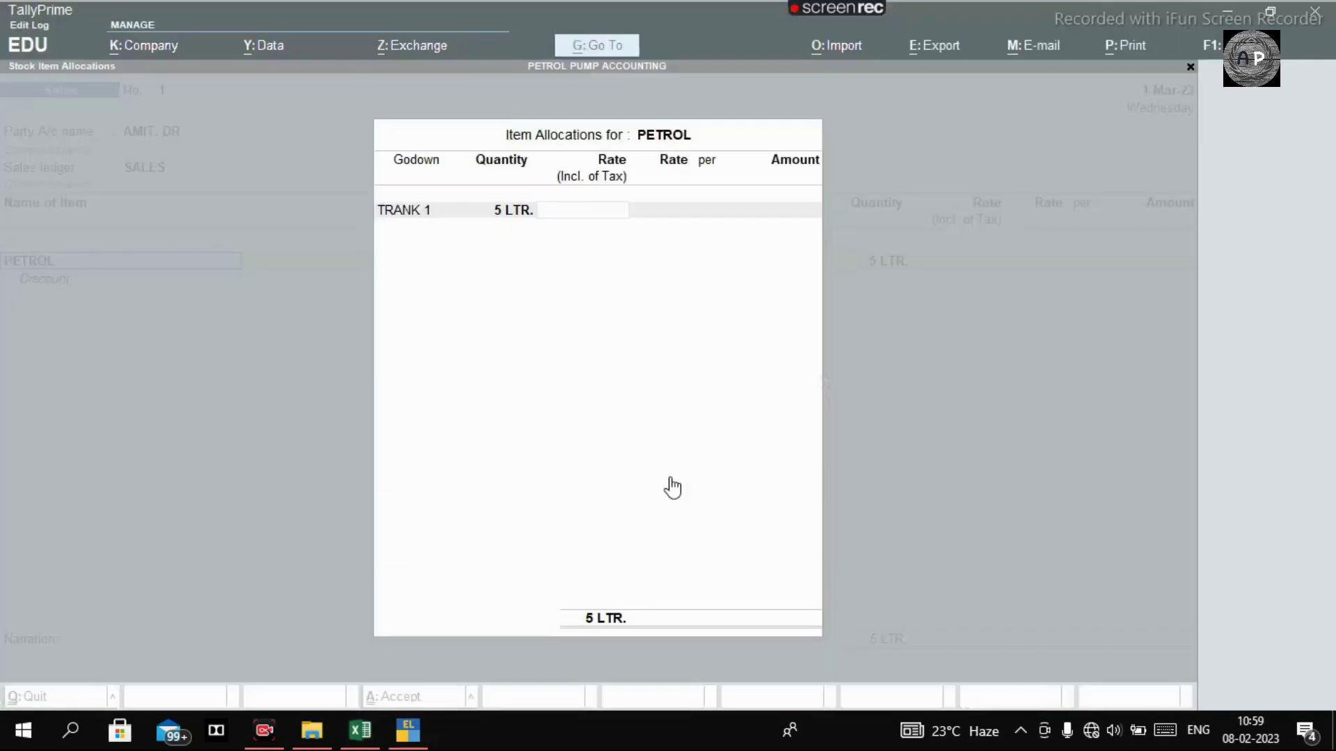
type("106.92")
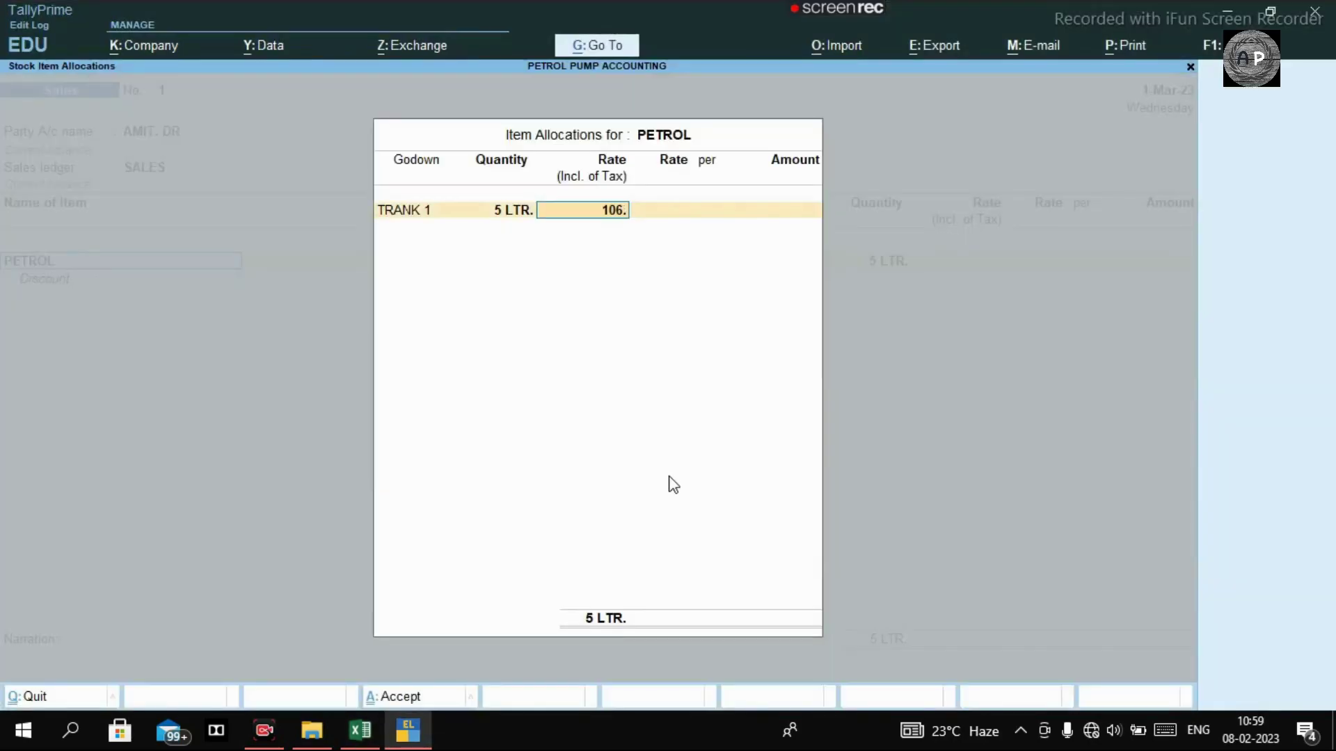
key("BackSpace")
key("BackSpace")
key("BackSpace")
key("BackSpace")
key("BackSpace")
key("BackSpace")
type("106.82")
key("Return")
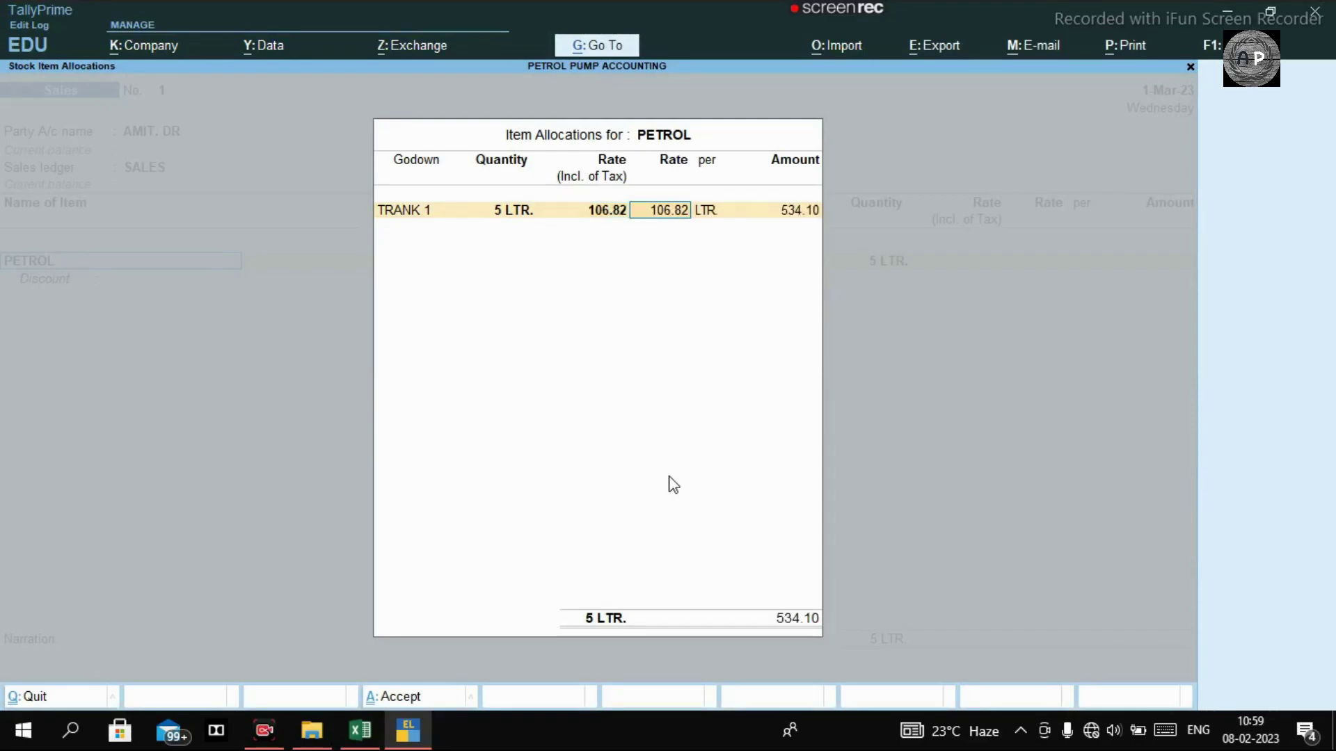
Complete the PETROL allocation per LTR. and save the sales voucher without a discount
key("Return")
key("Return")
key("Return")
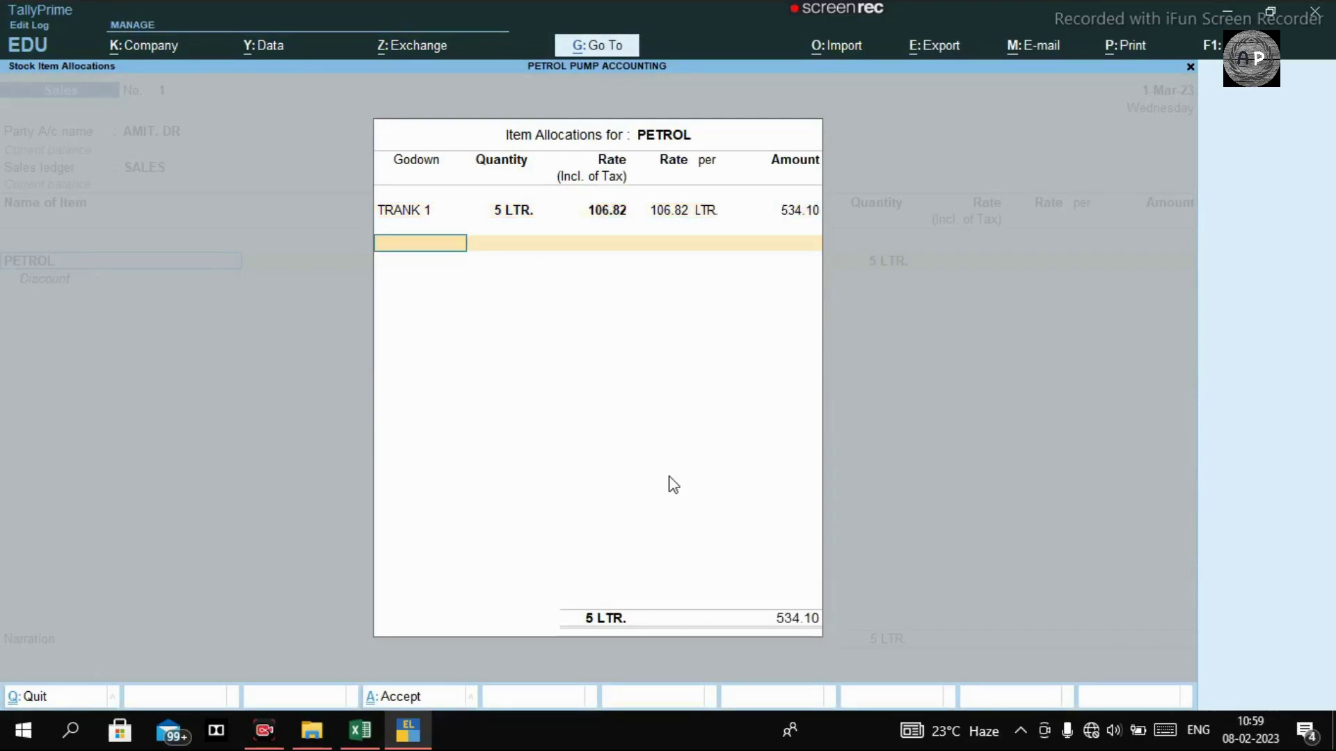
key("Return")
key("Return")
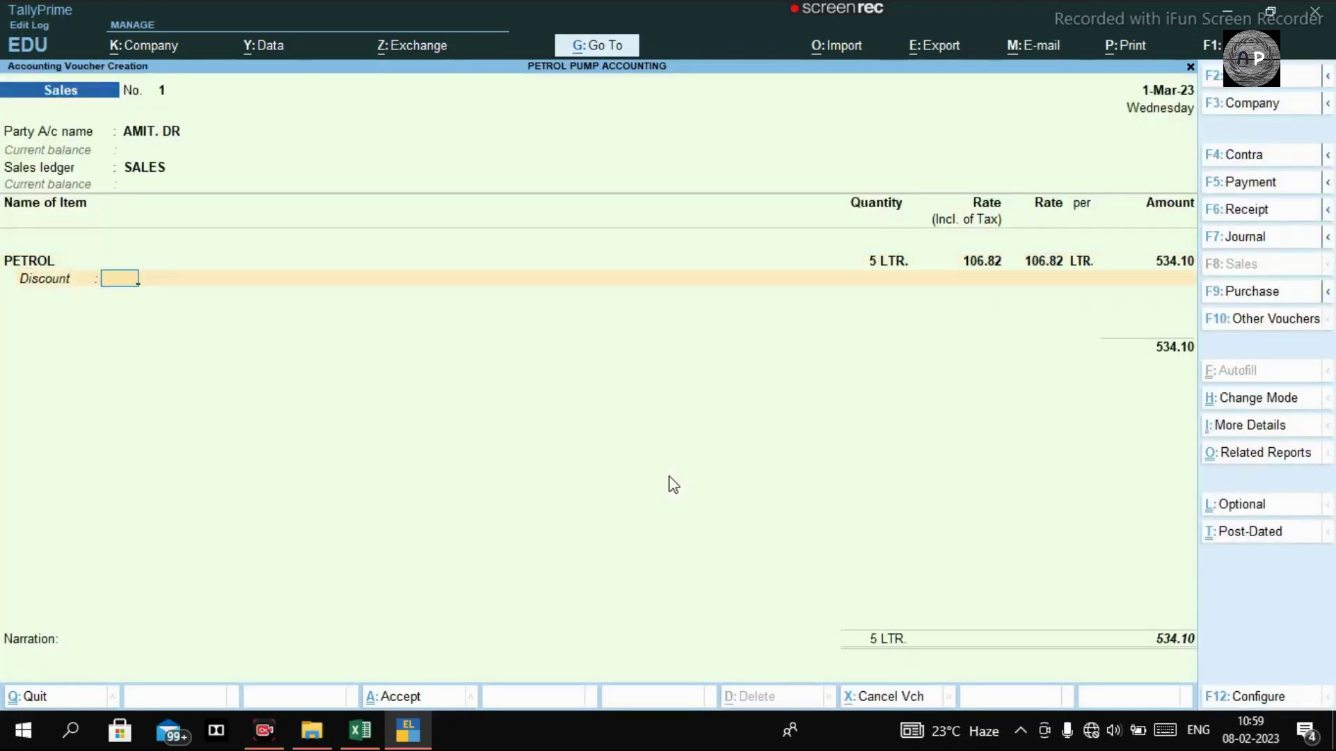
key("ctrl+a")
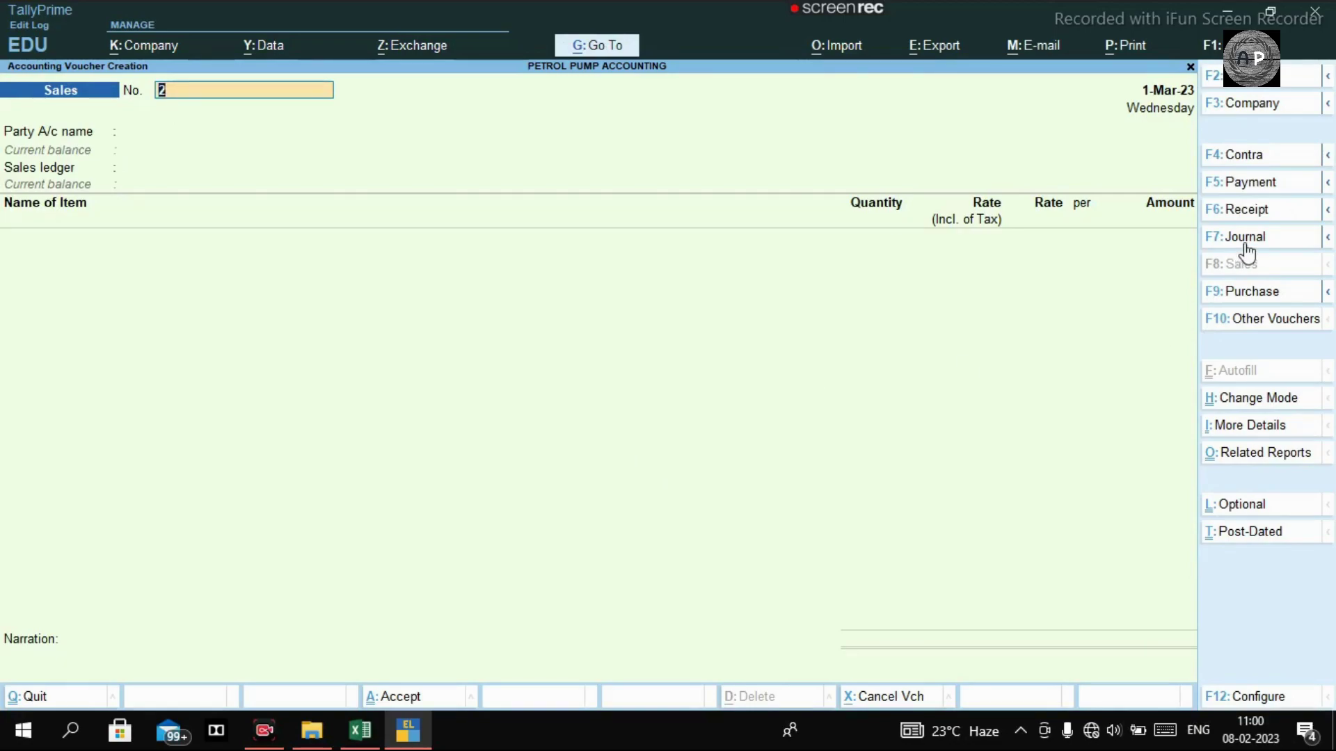
Start a receipt voucher and set its account to Cash
left_click(1253, 213)
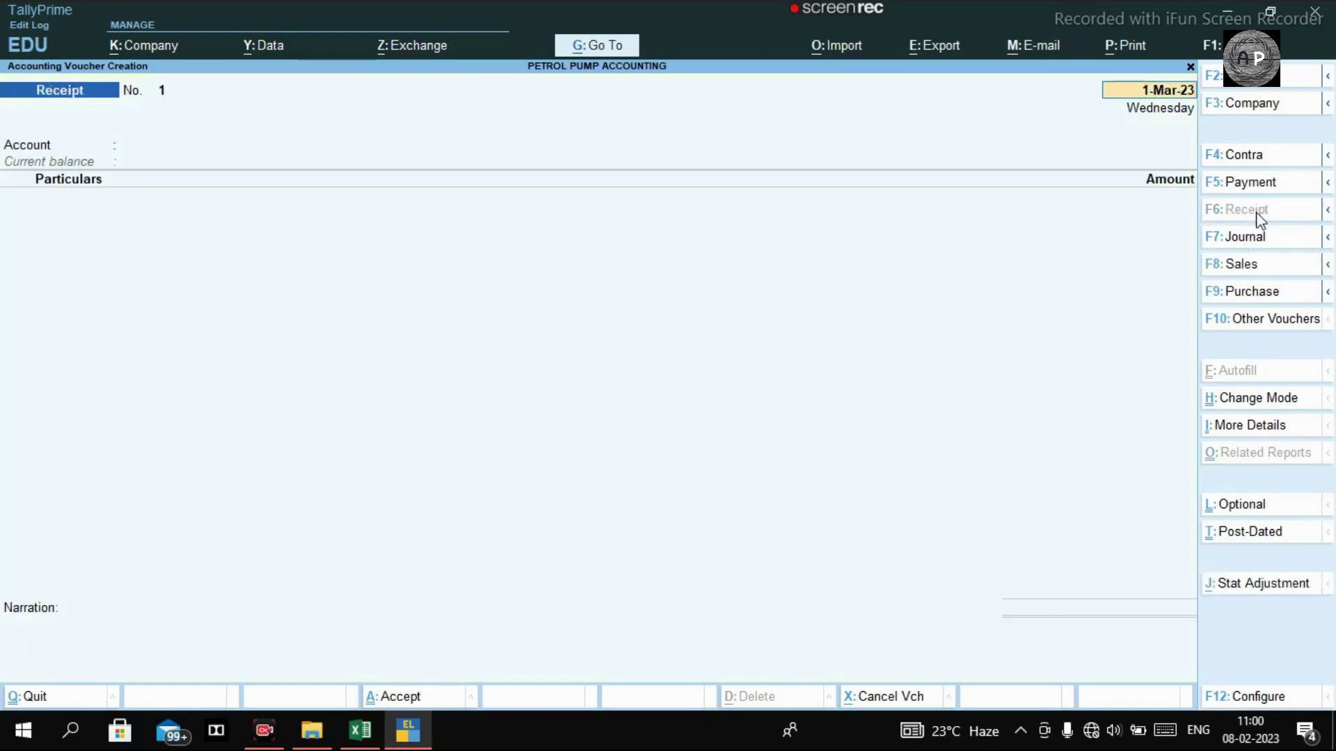
key("Return")
type("ici")
key("Return")
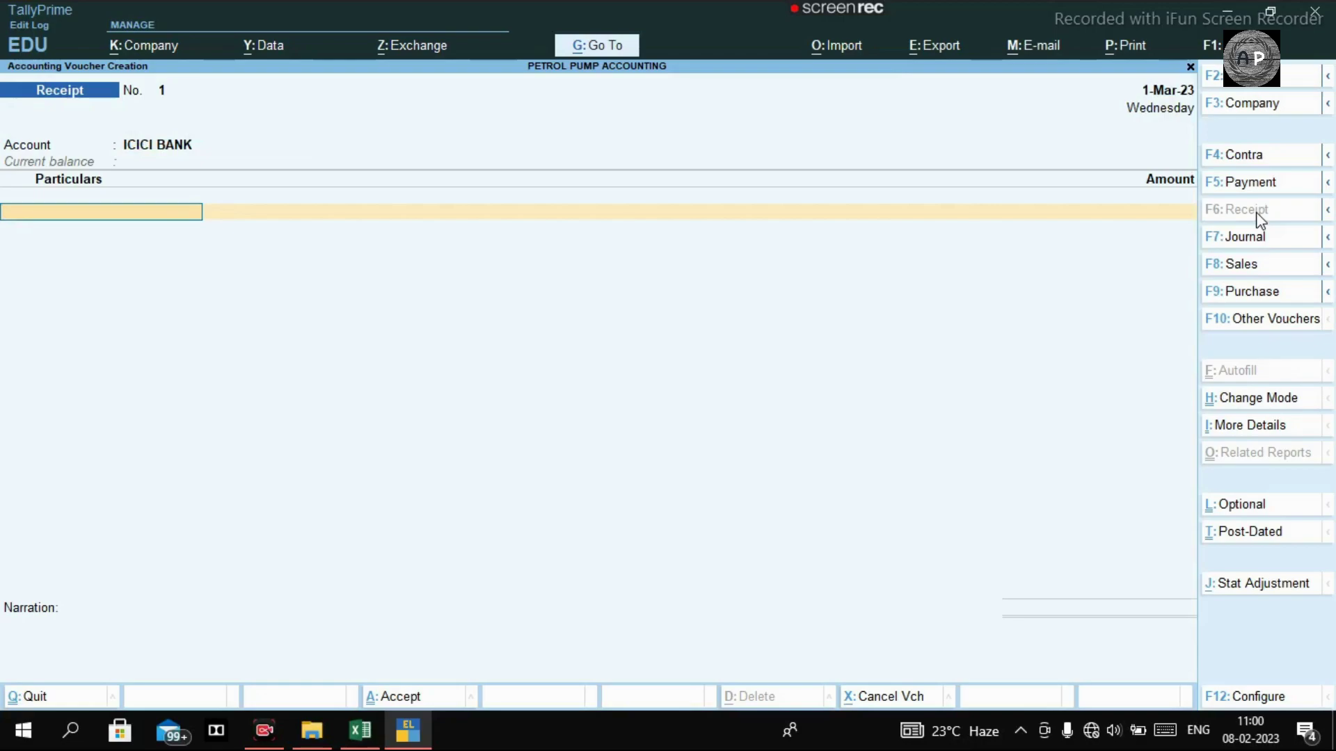
key("BackSpace")
type("cash")
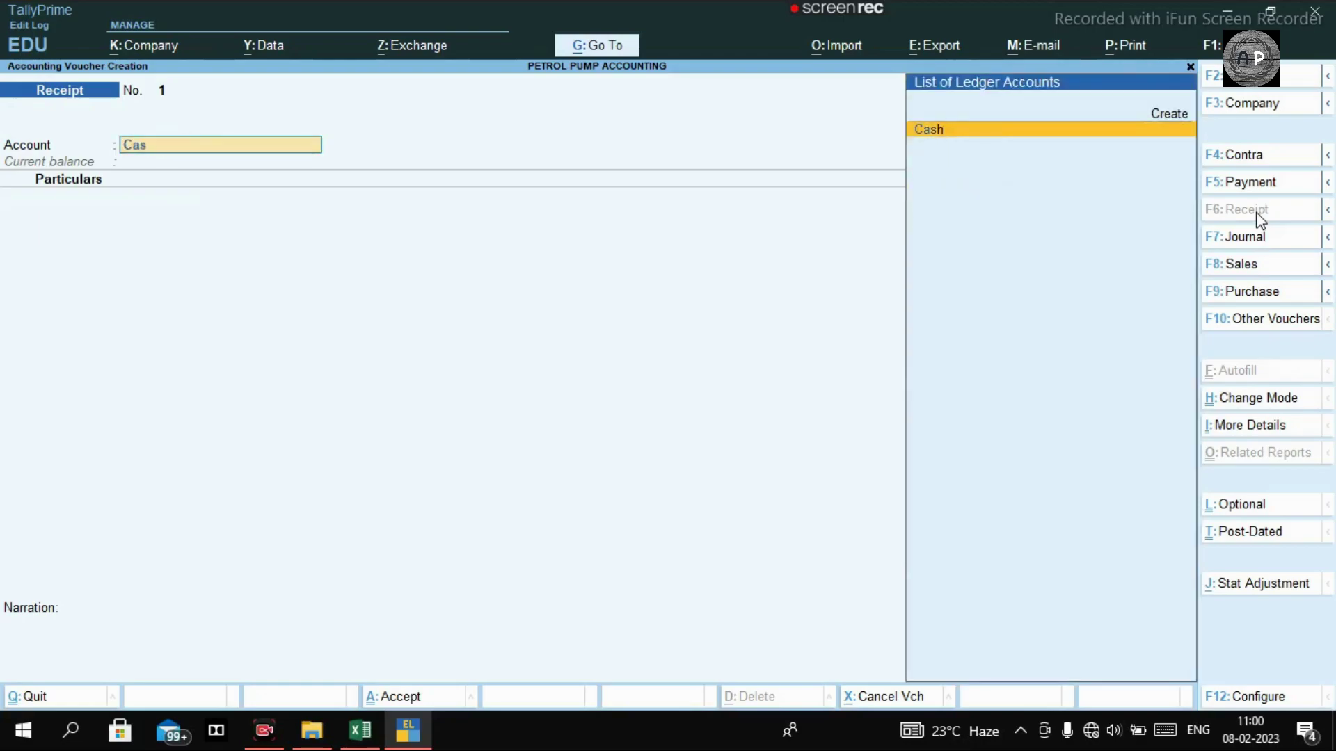
key("Return")
Add the same debtor's ledger to the receipt with an amount of 534
type("Amit")
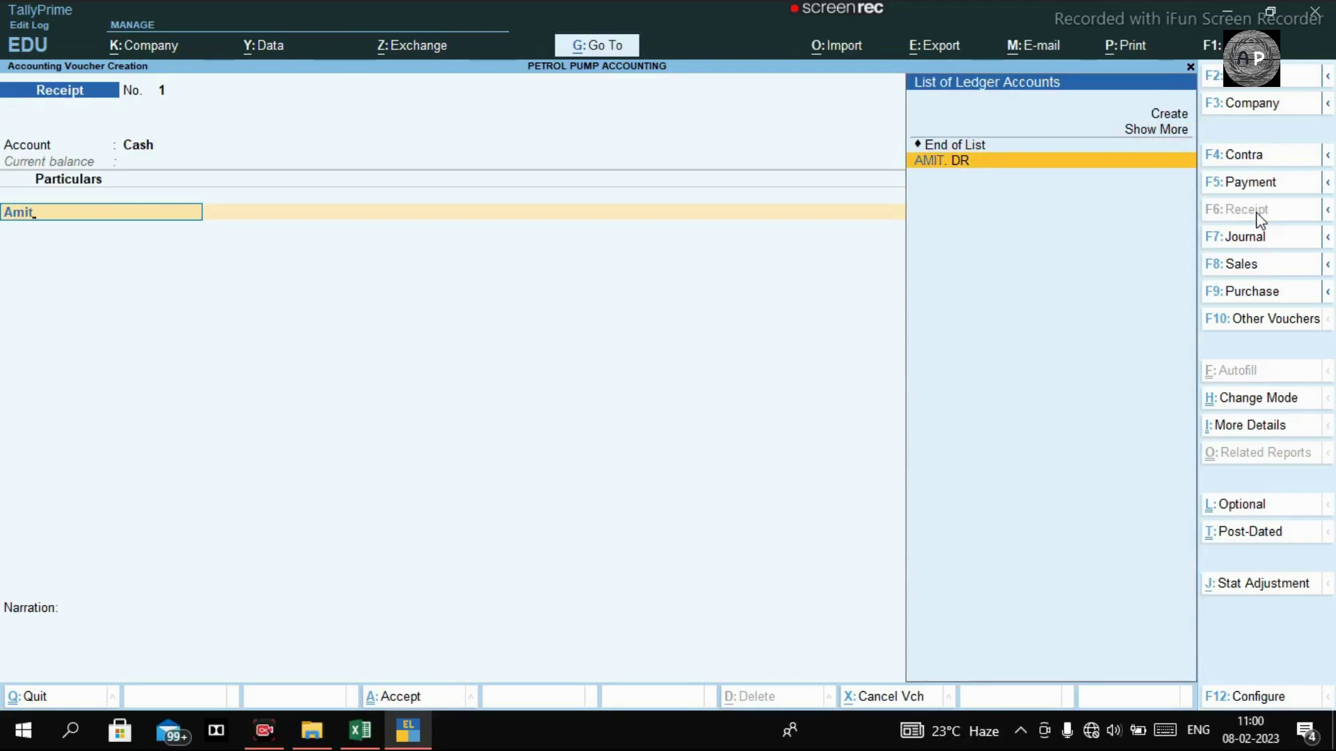
key("Return")
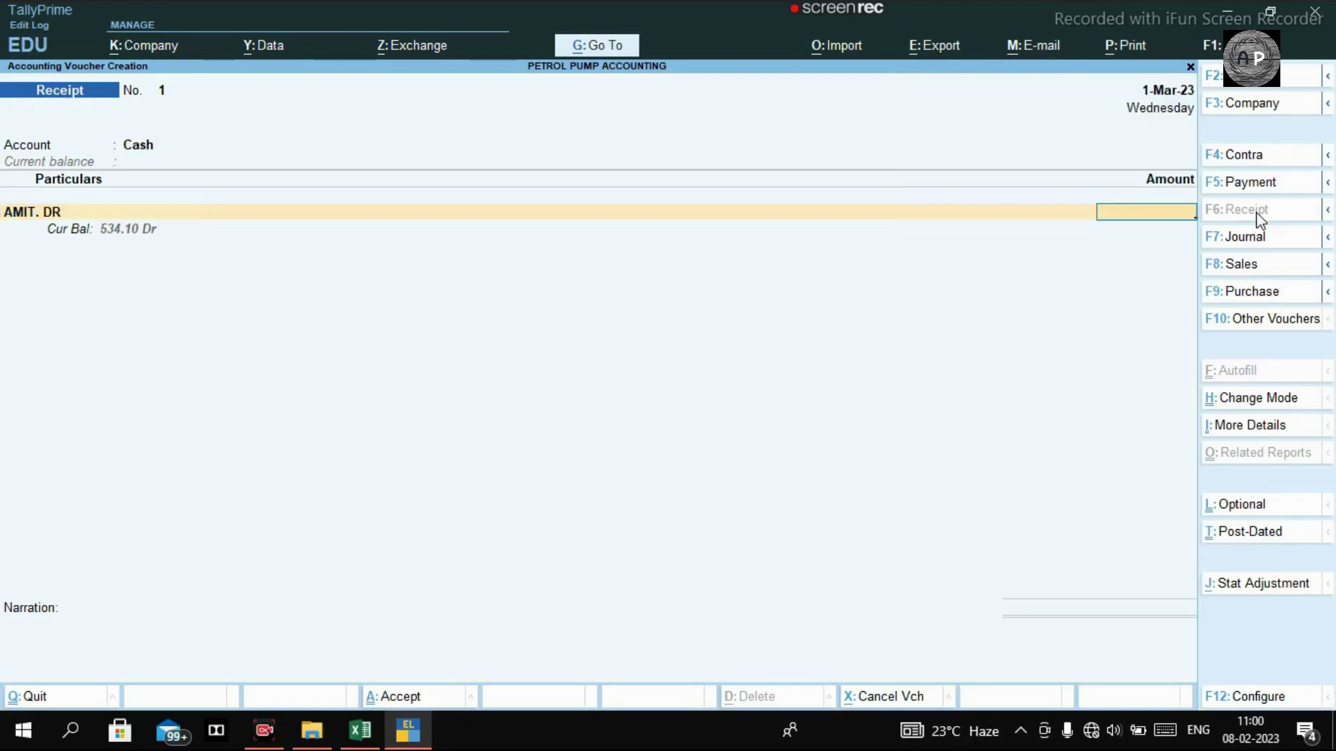
type("534")
key("Return")
key("Return")
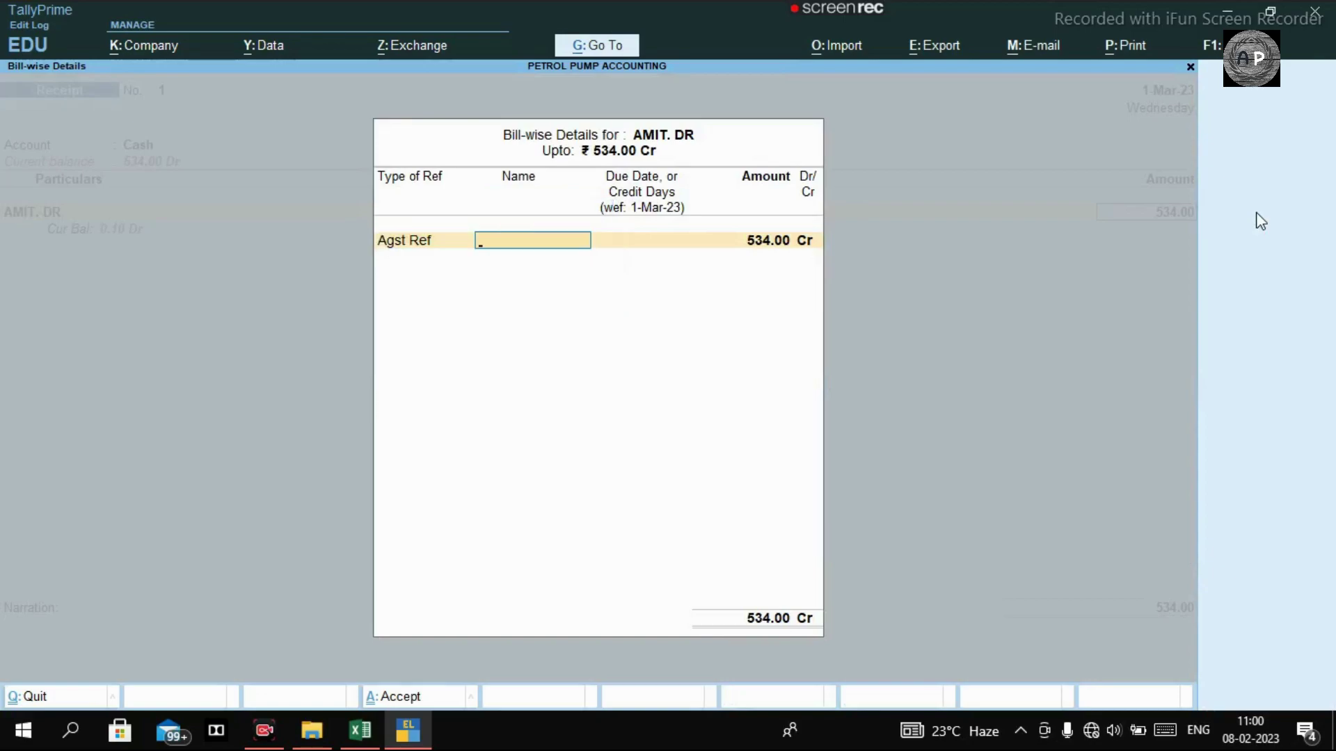
Set the receipt's bill-wise reference type to New Ref for the full amount and save the receipt voucher
key("BackSpace")
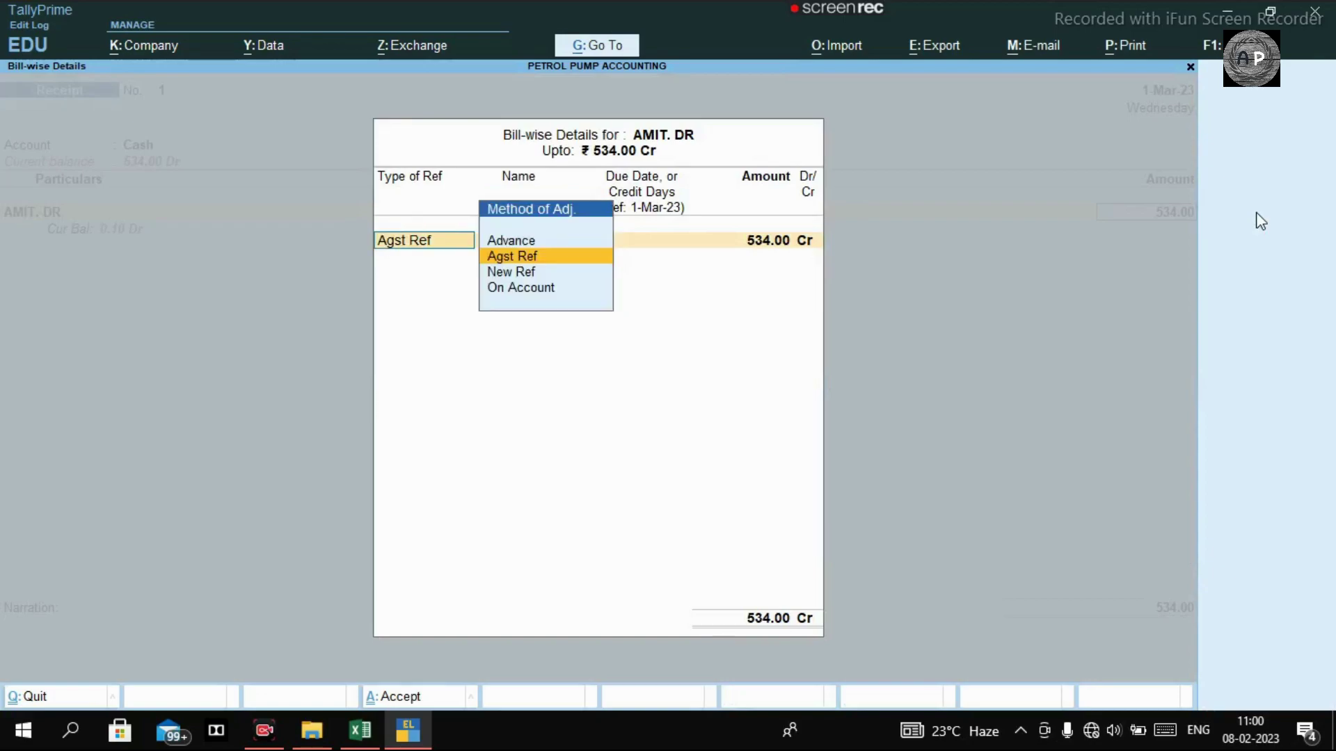
key("Down")
key("Up")
key("Down")
key("Return")
key("Return")
key("Return")
key("Return")
key("Return")
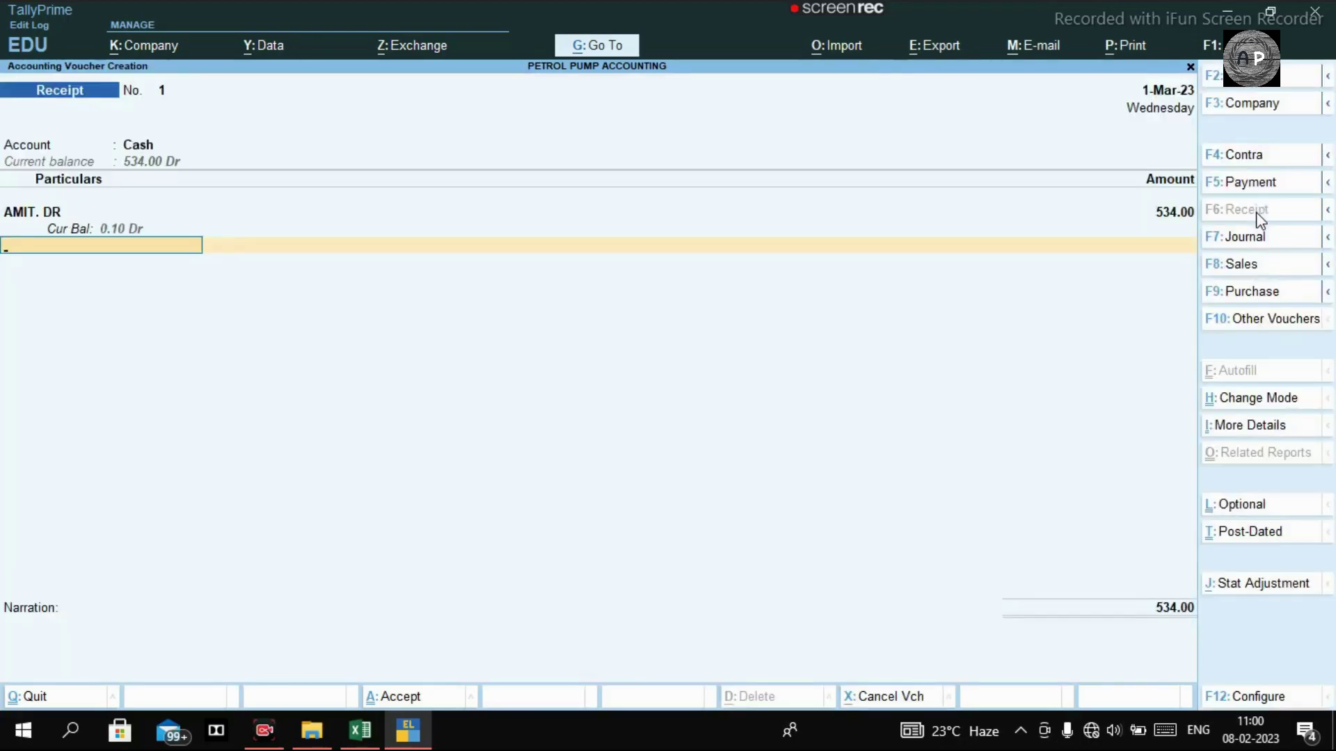
key("ctrl+a")
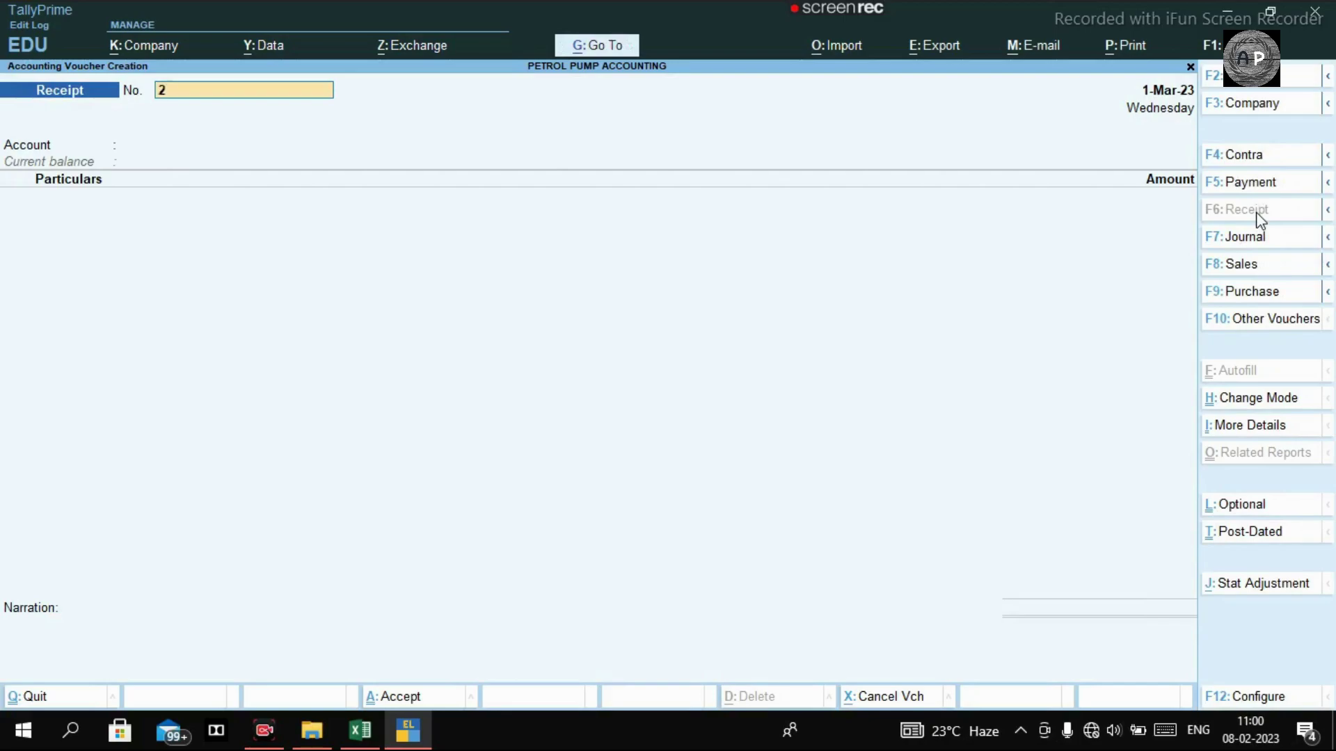
Start a sales voucher with Cash as the party account and SALES as the sales ledger, leaving the tax classification blank
left_click(1257, 264)
key("Return")
key("Return")
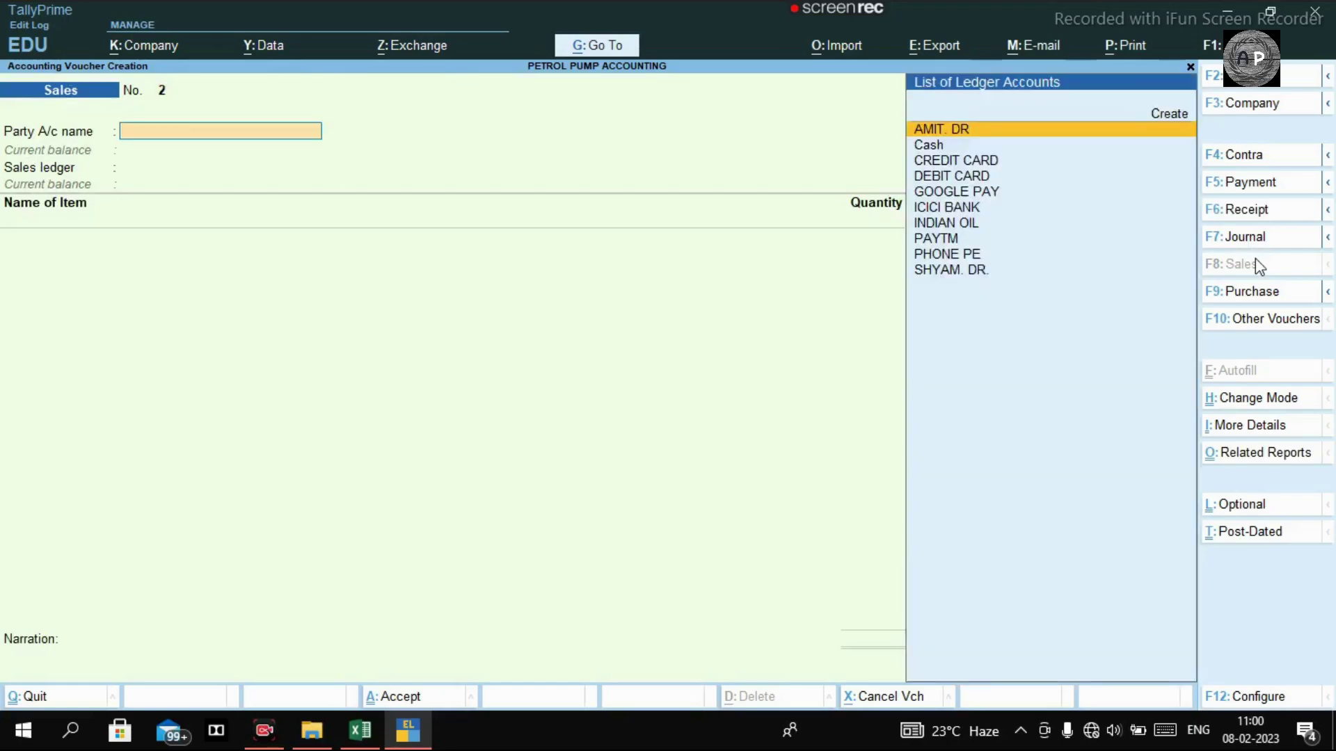
type("cash")
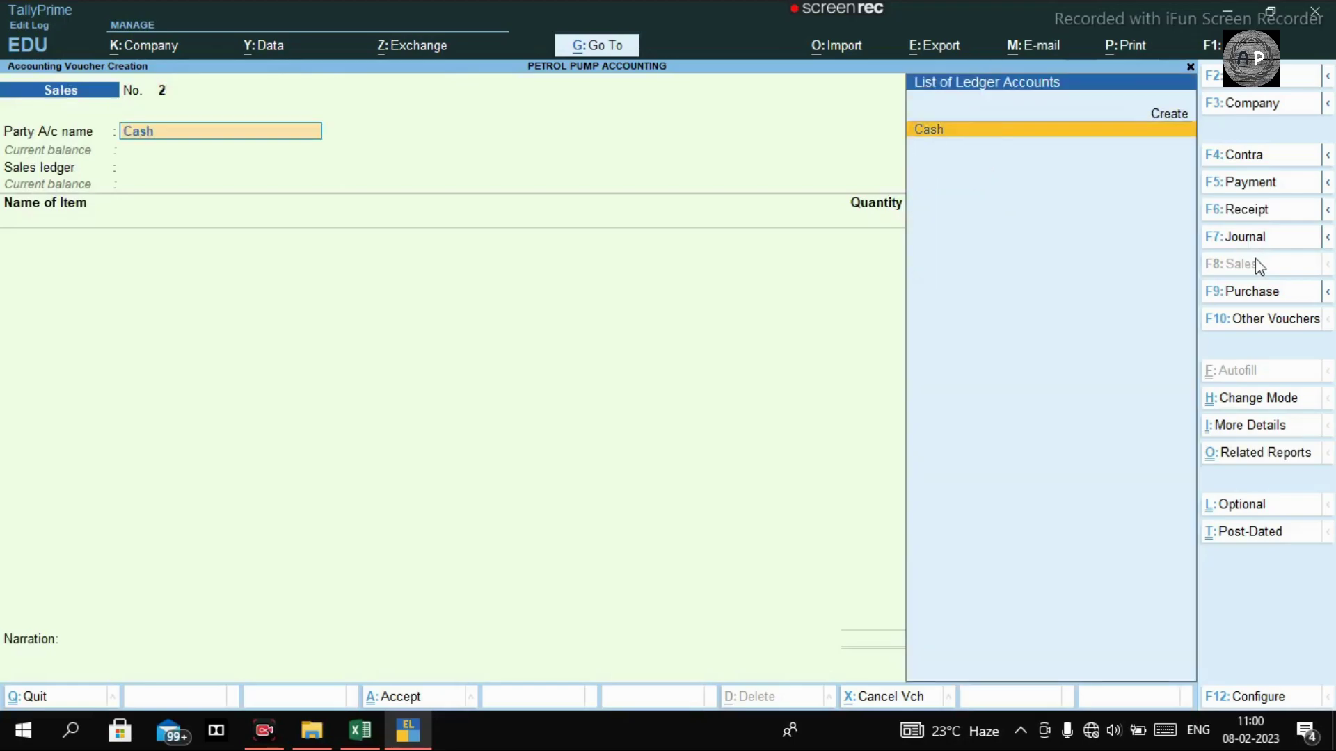
key("Return")
key("Return")
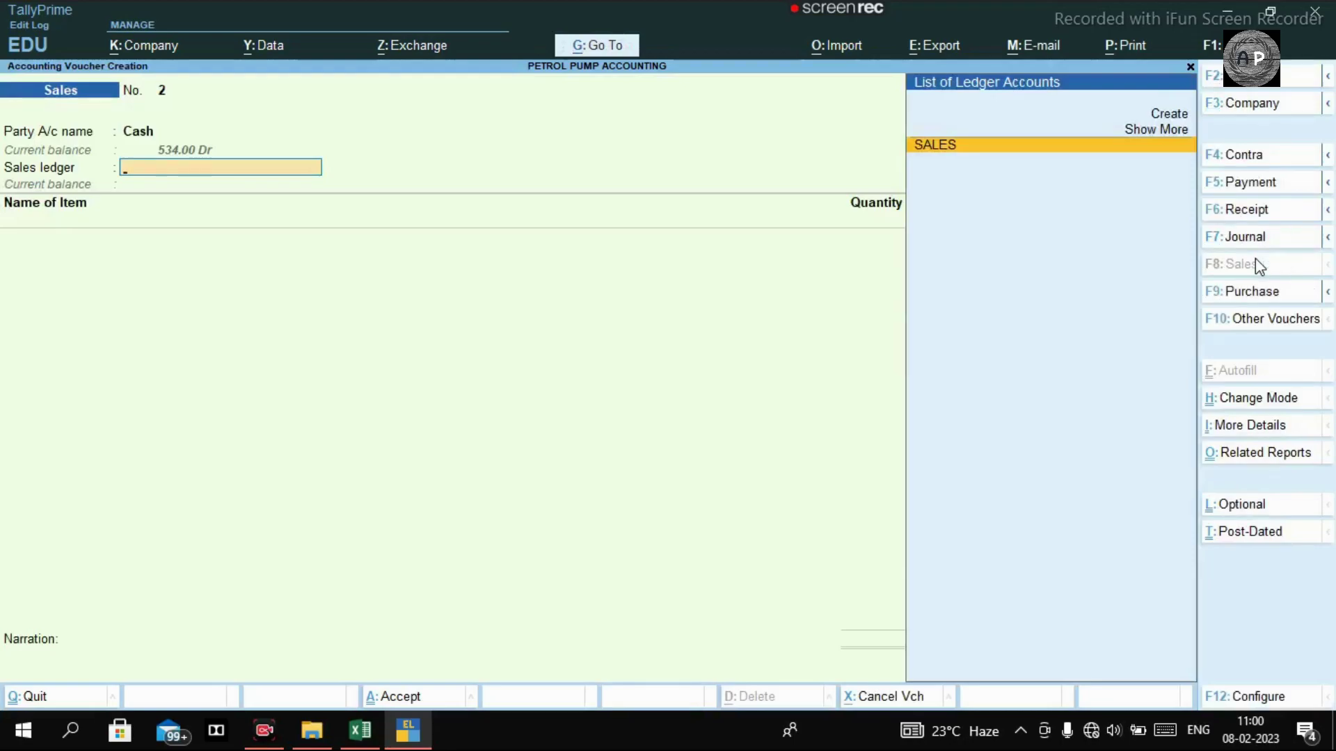
key("Return")
key("ctrl+a")
Add DIESEL to the sales voucher and allocate a quantity of 4 from godown TRANK 2
type("d")
key("Return")
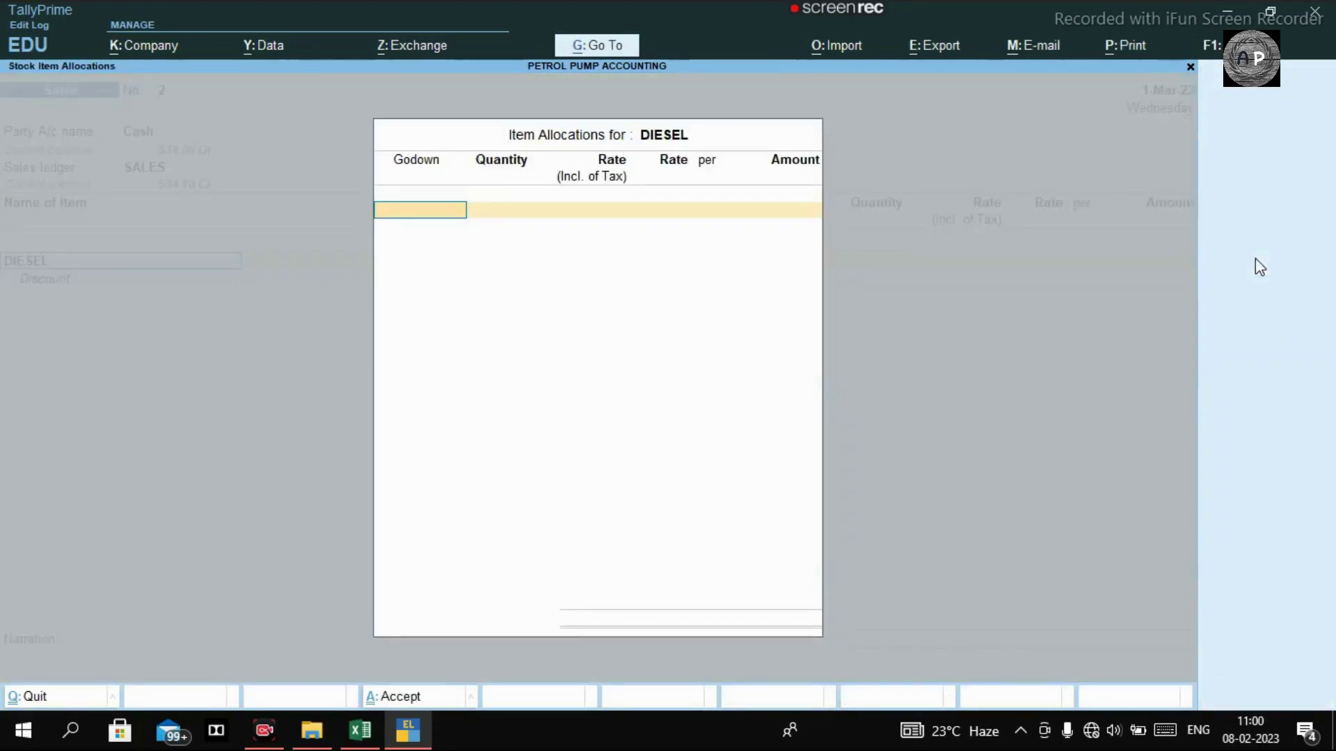
key("Down")
key("Down")
key("Down")
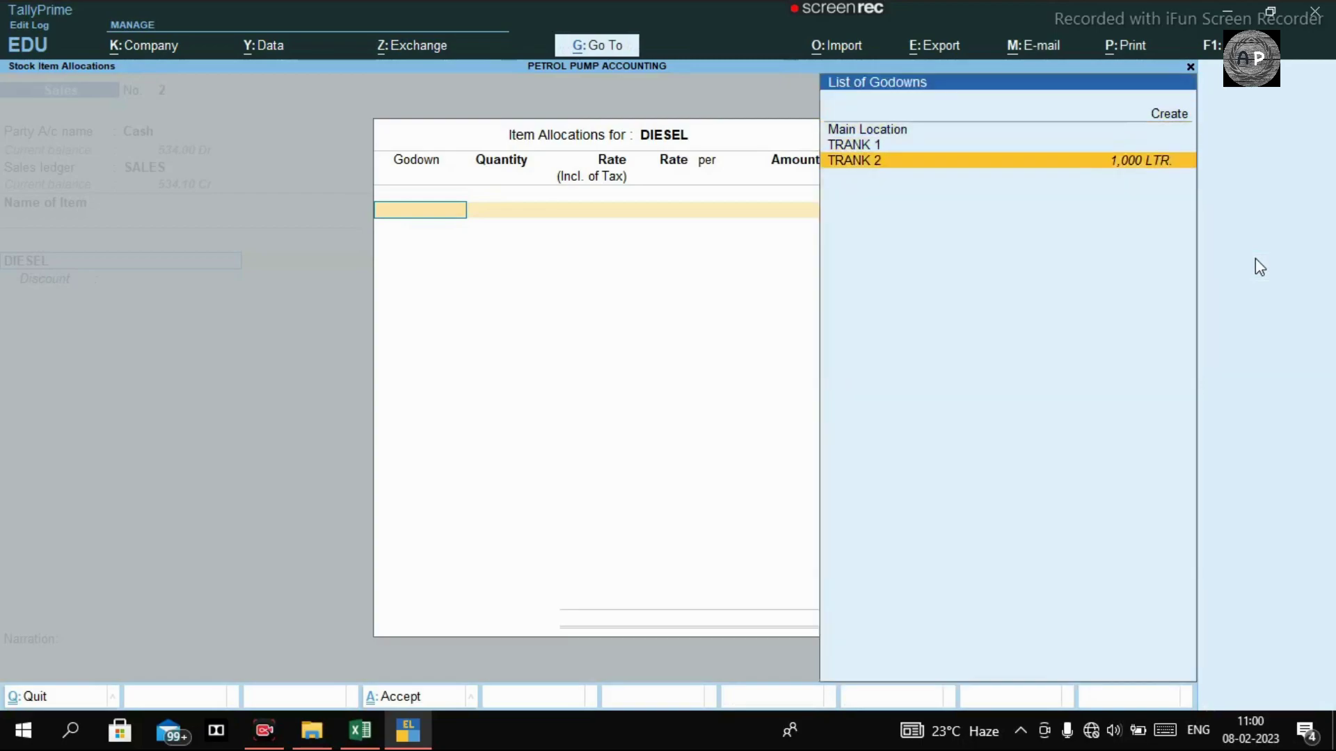
key("Return")
type("4")
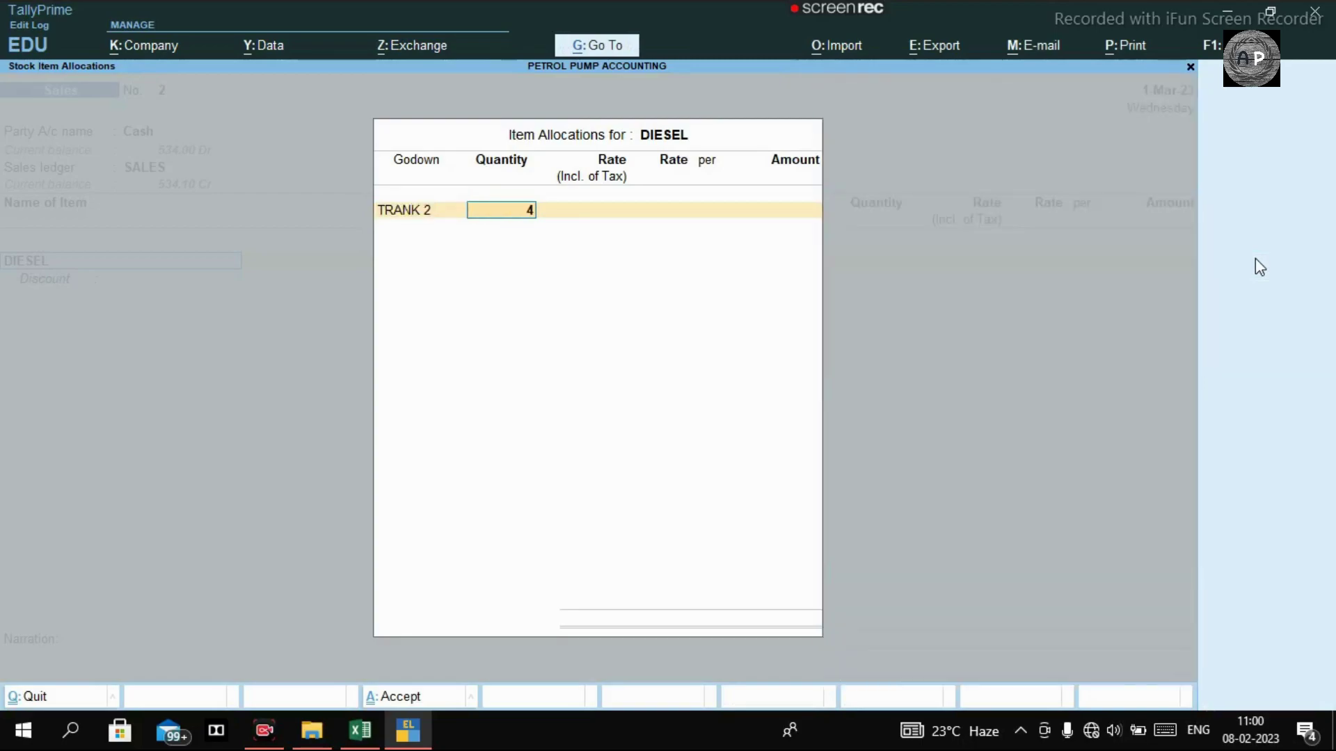
key("Return")
Look up the diesel rate in the Excel sheet, enter 92.76 per LTR. in TallyPrime, and save the sales voucher without a discount
key("alt+Tab")
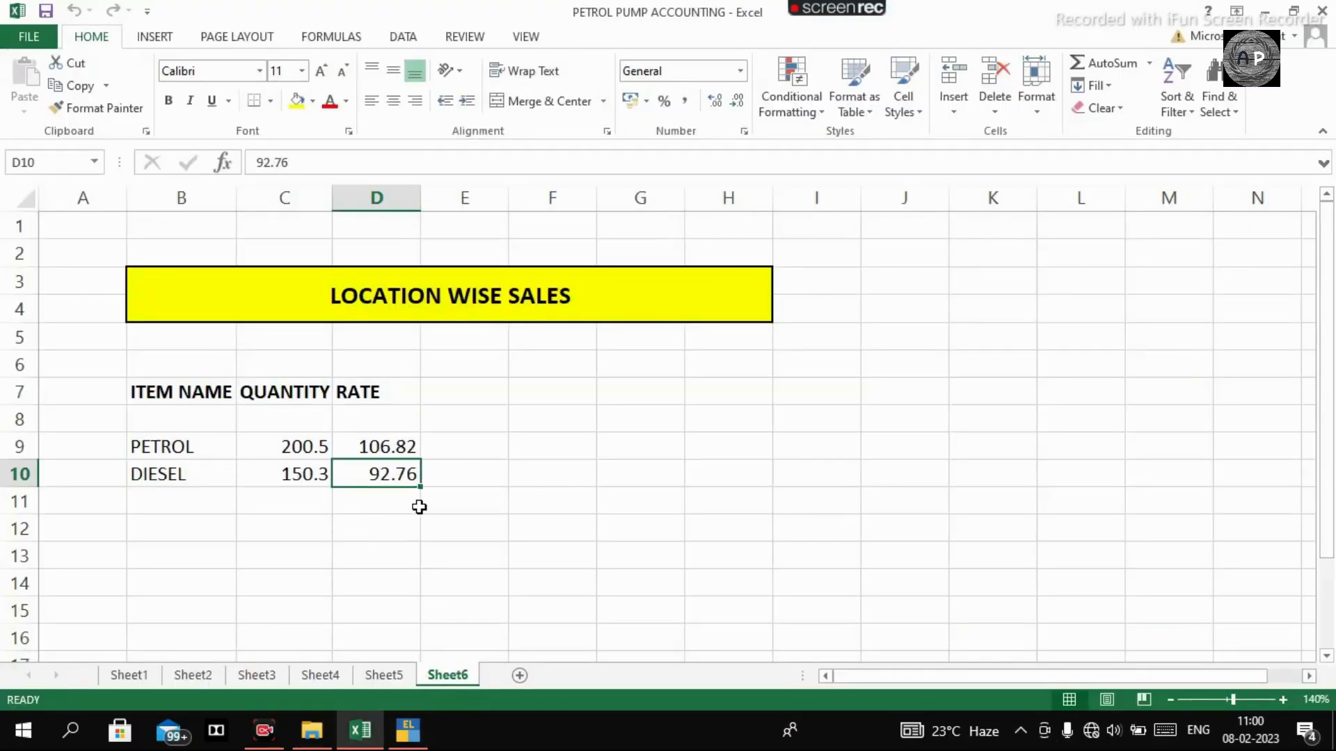
key("alt+Tab")
type("92.76")
key("Return")
key("Return")
key("Return")
key("Return")
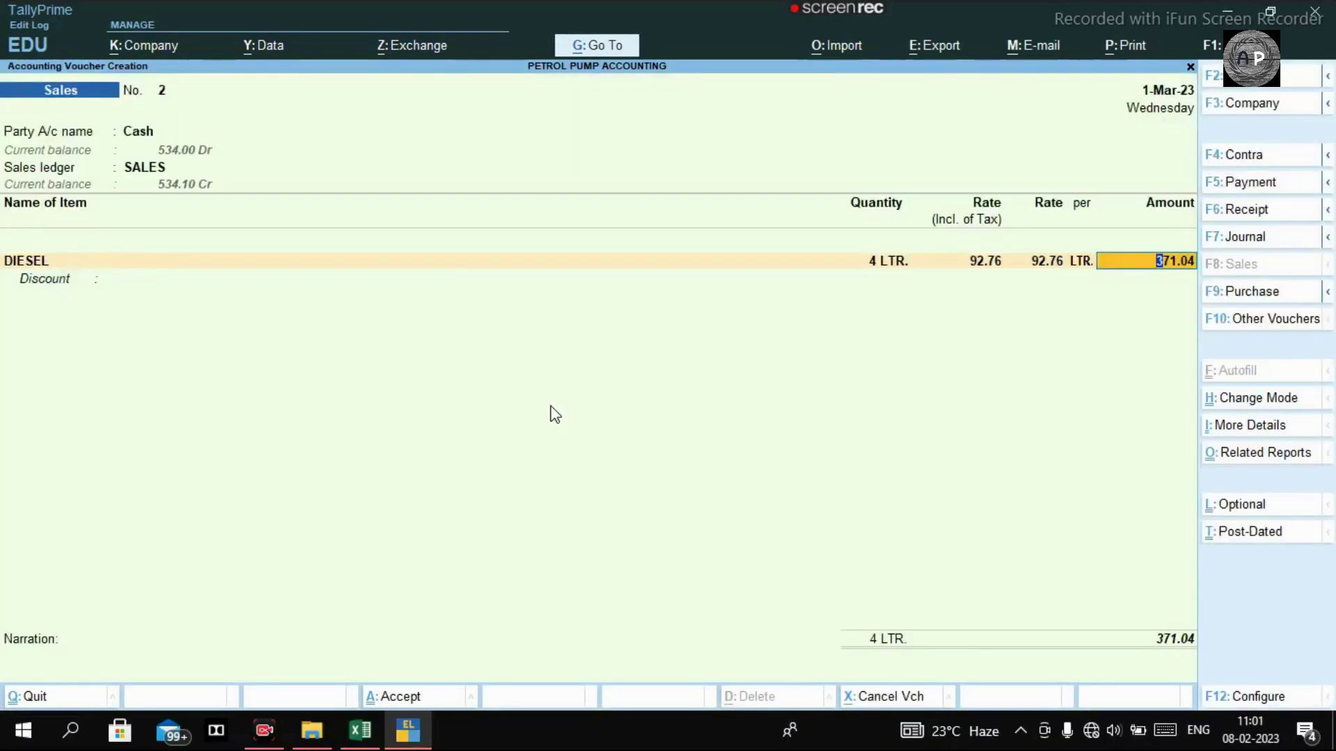
key("Return")
key("ctrl")
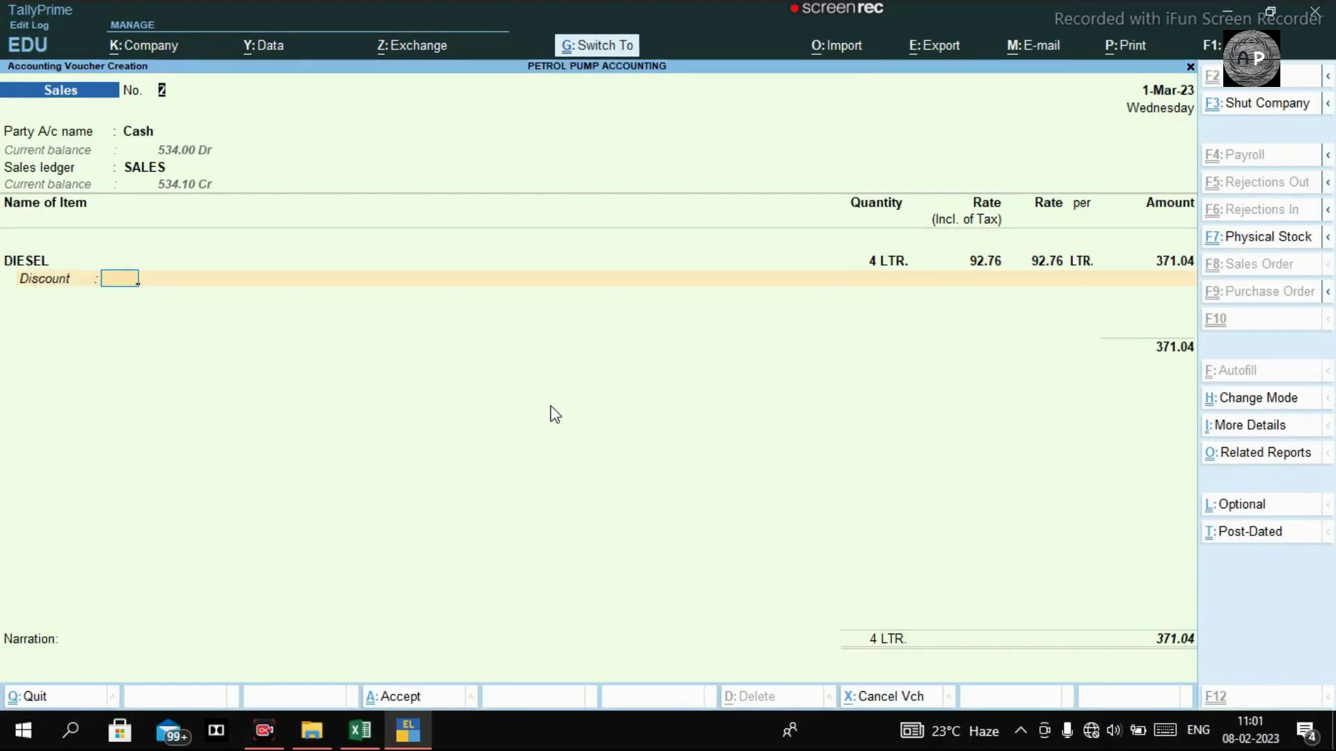
key("ctrl+a")
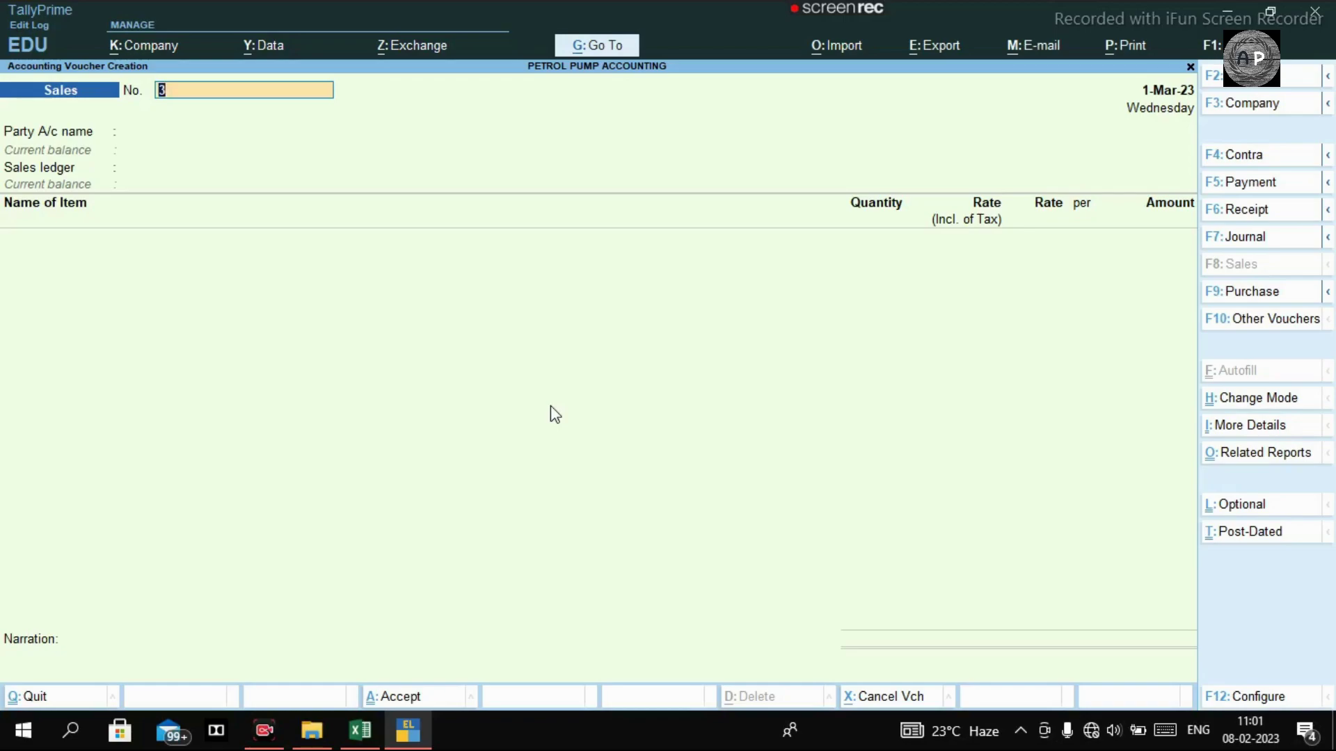
Start another sales voucher with PHONE PE as the party account, leaving all dispatch and party details blank
key("Return")
key("Return")
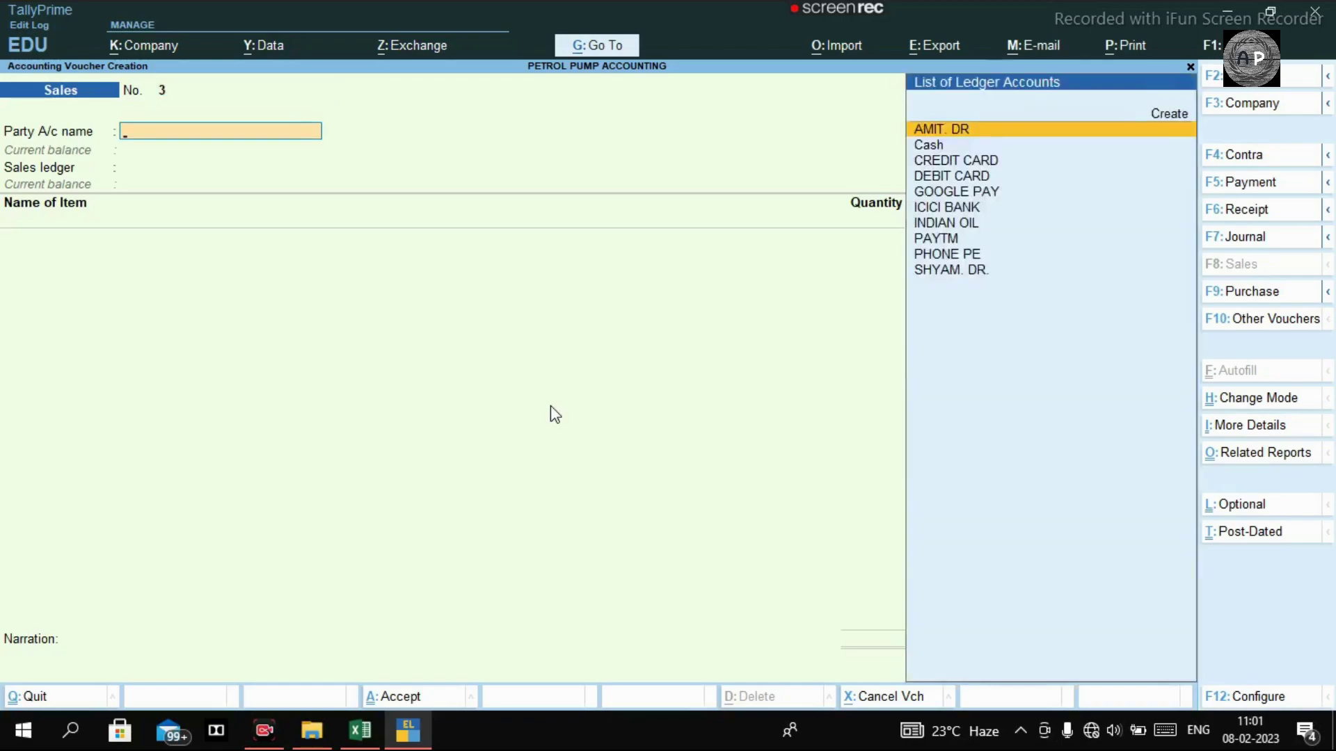
type("Phone")
key("Return")
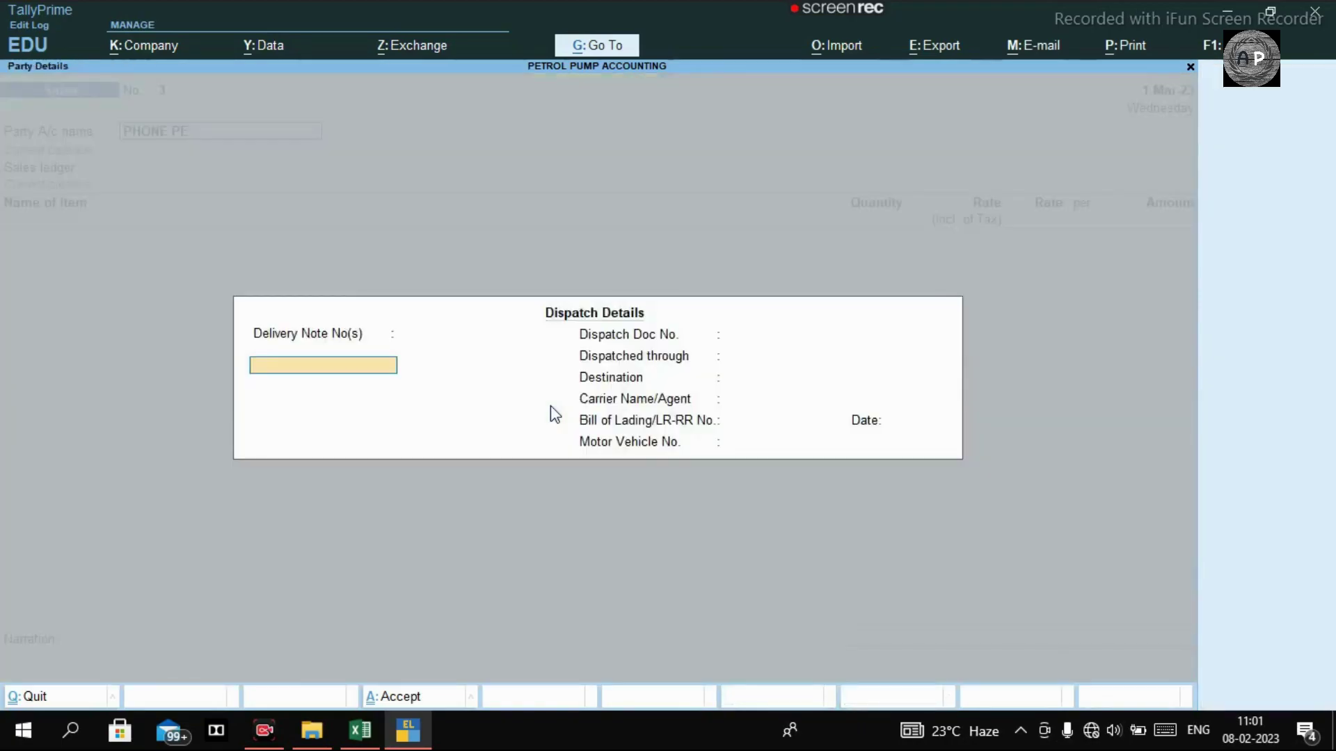
key("Return")
key("Return")
key("Return")
key("Return")
key("Return")
key("Return")
key("Return")
key("Return")
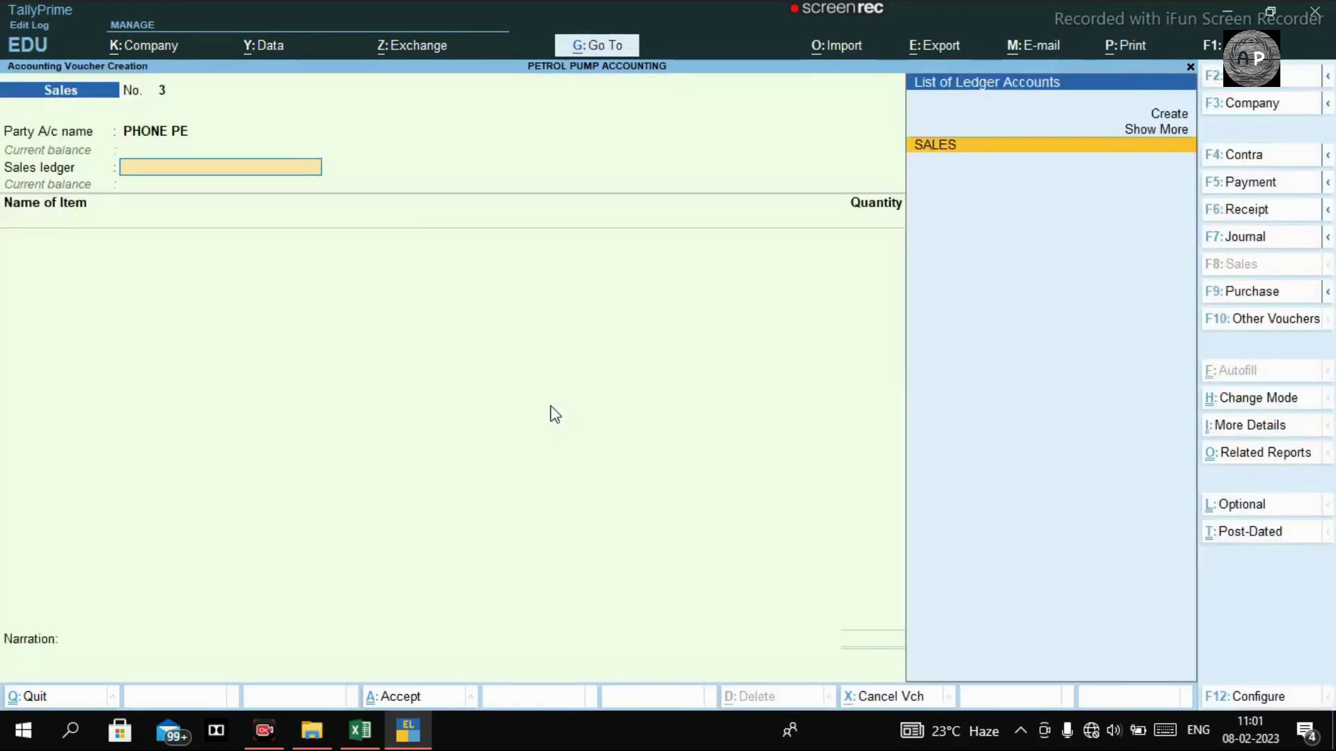
Set the sales ledger to SALES with no tax classification and add PETROL as the stock item
key("Return")
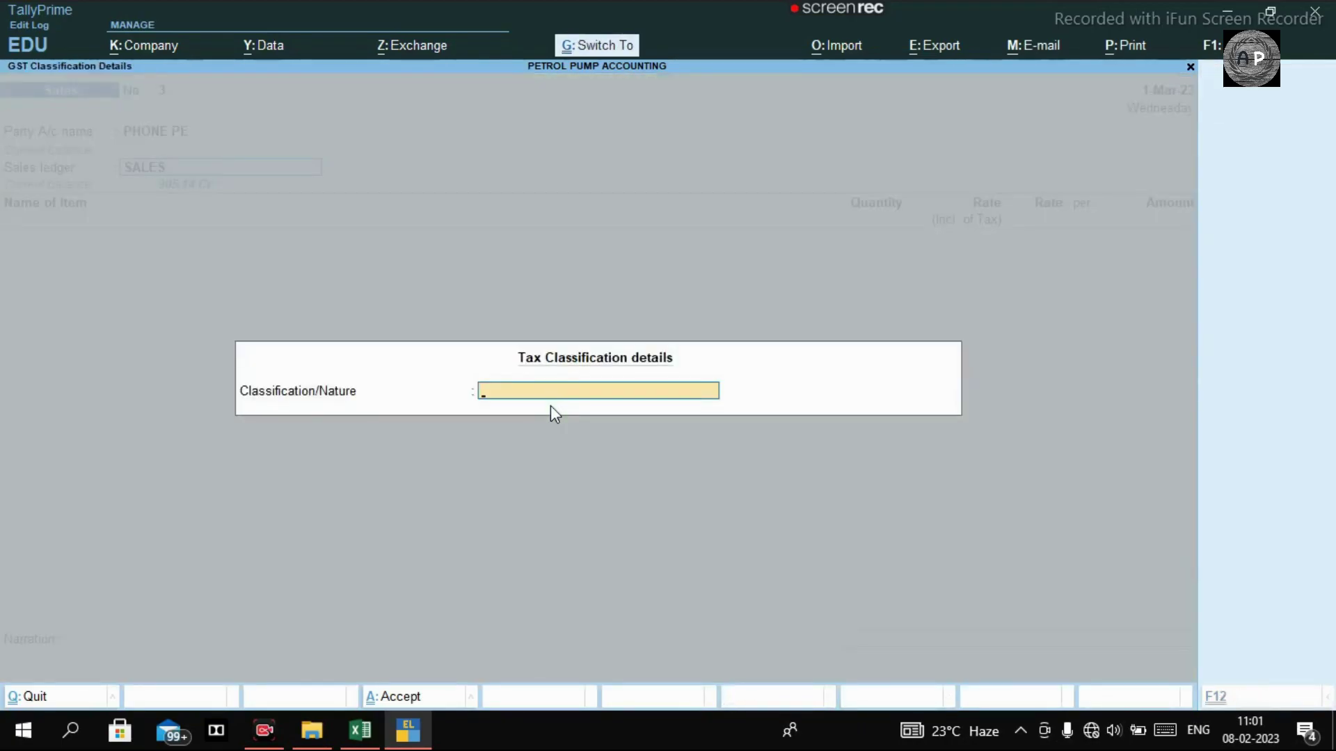
key("ctrl+a")
type("Pe")
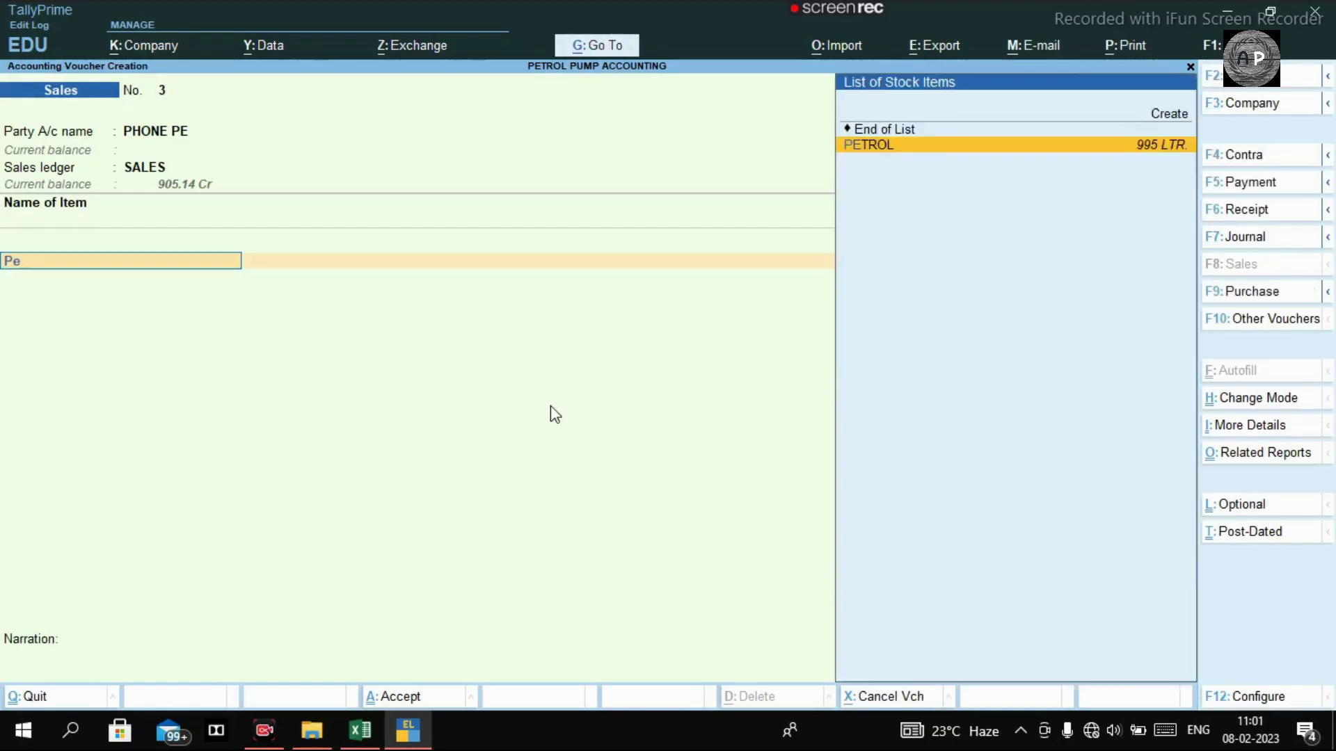
key("Return")
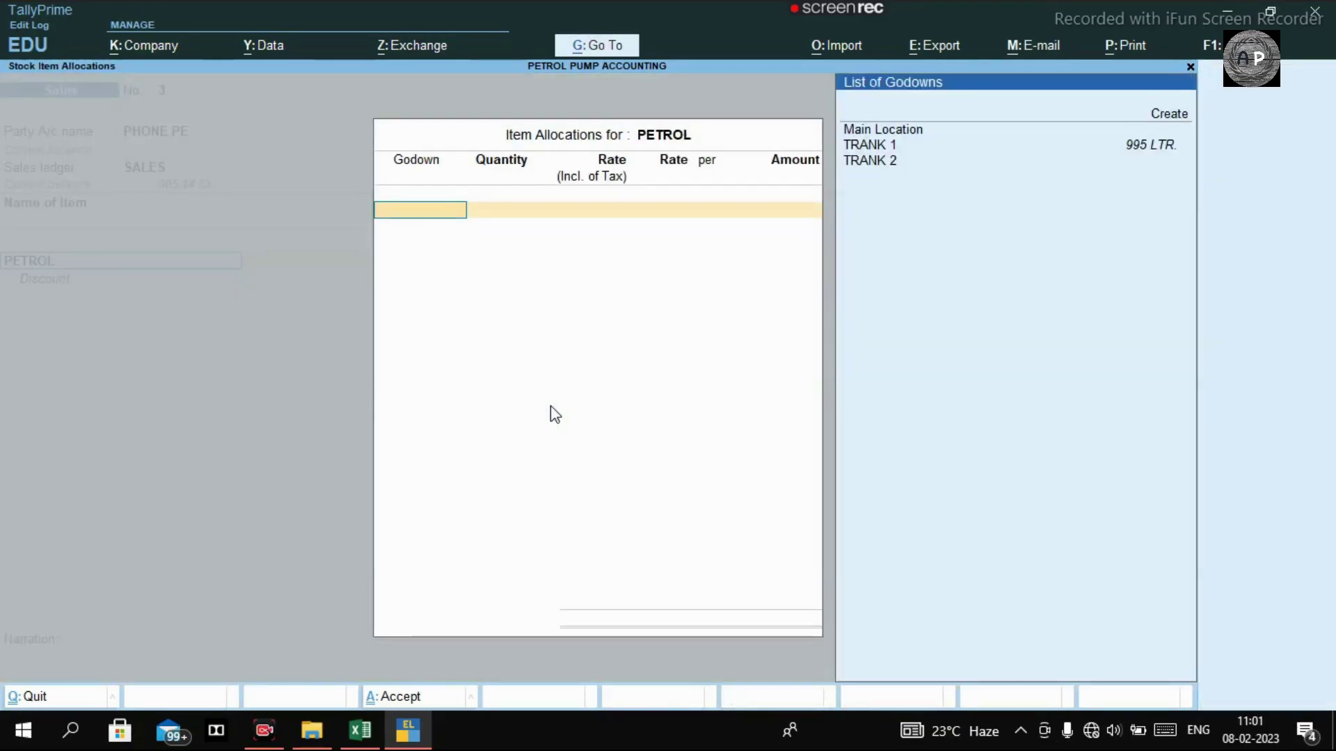
Allocate 2 LTR. of PETROL from TRANK 1 at a rate of 106.82 and save the PHONE PE sales voucher
key("Return")
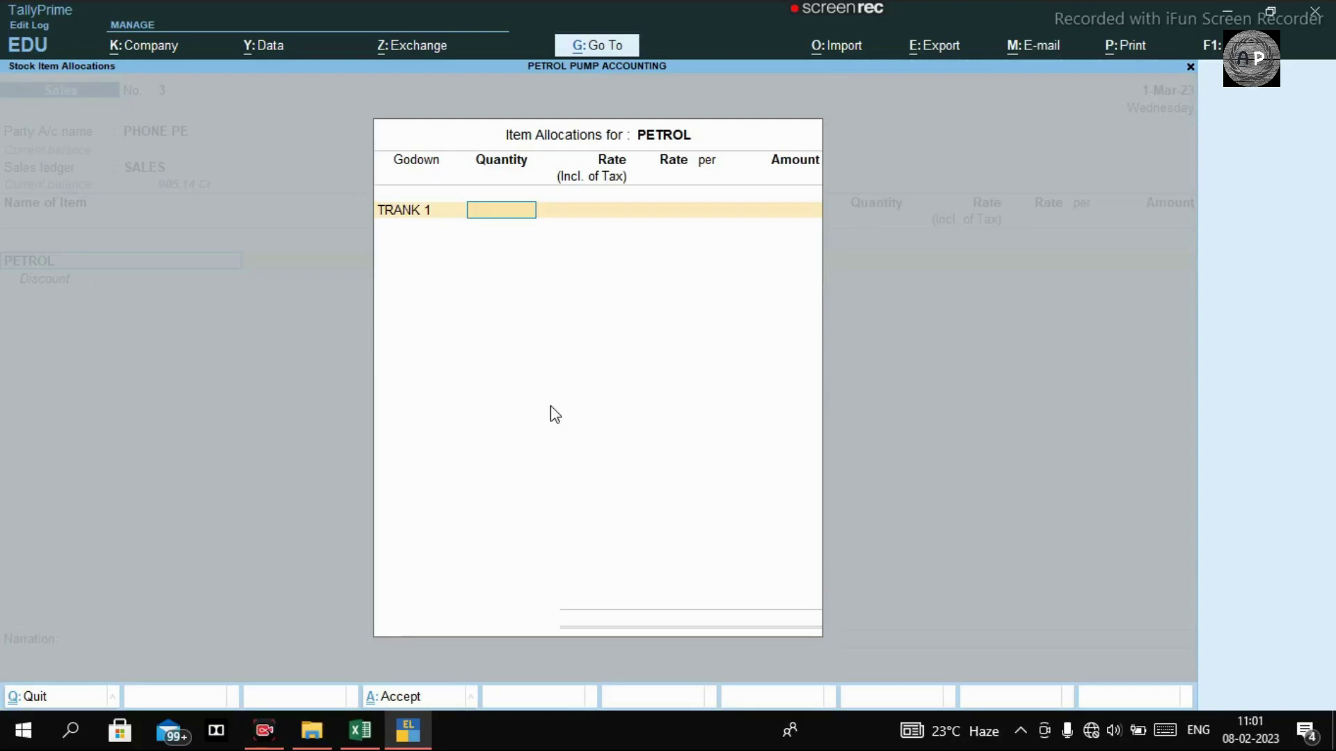
type("2")
key("Return")
key("Return")
key("Return")
key("Return")
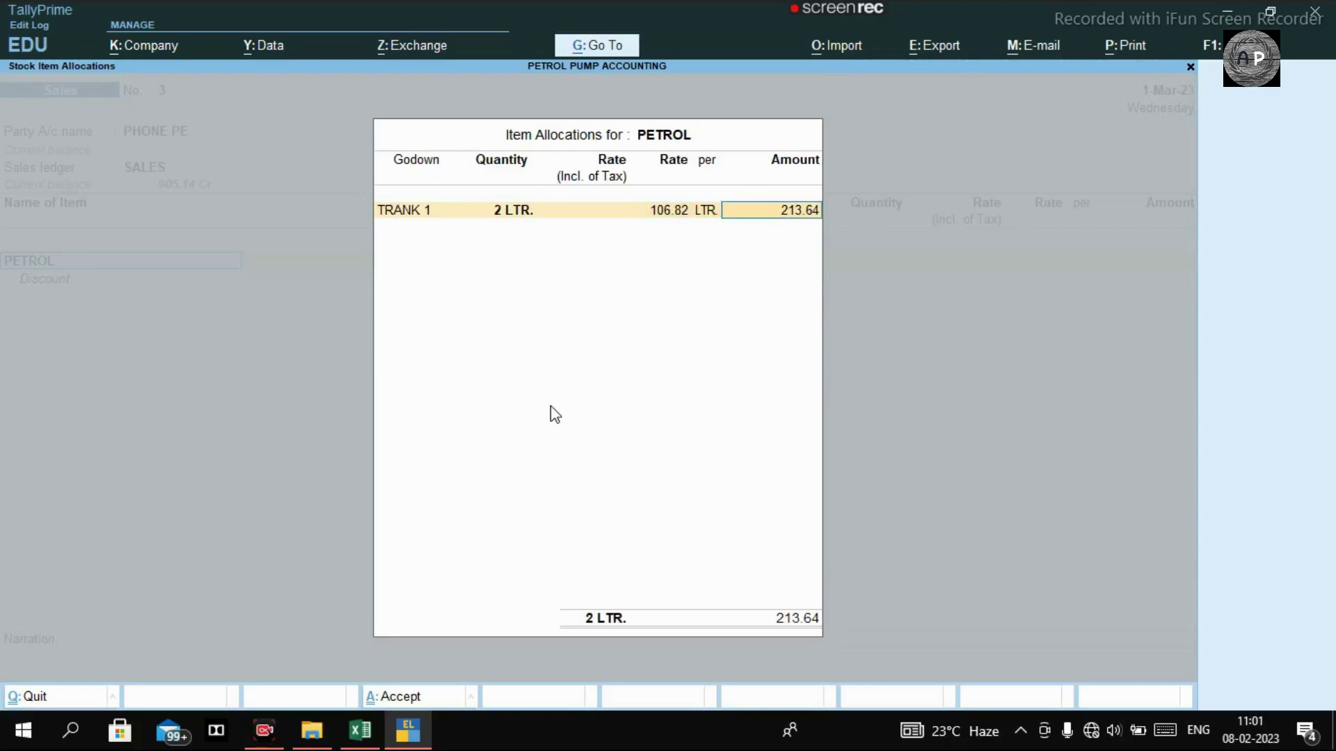
key("Return")
key("Return")
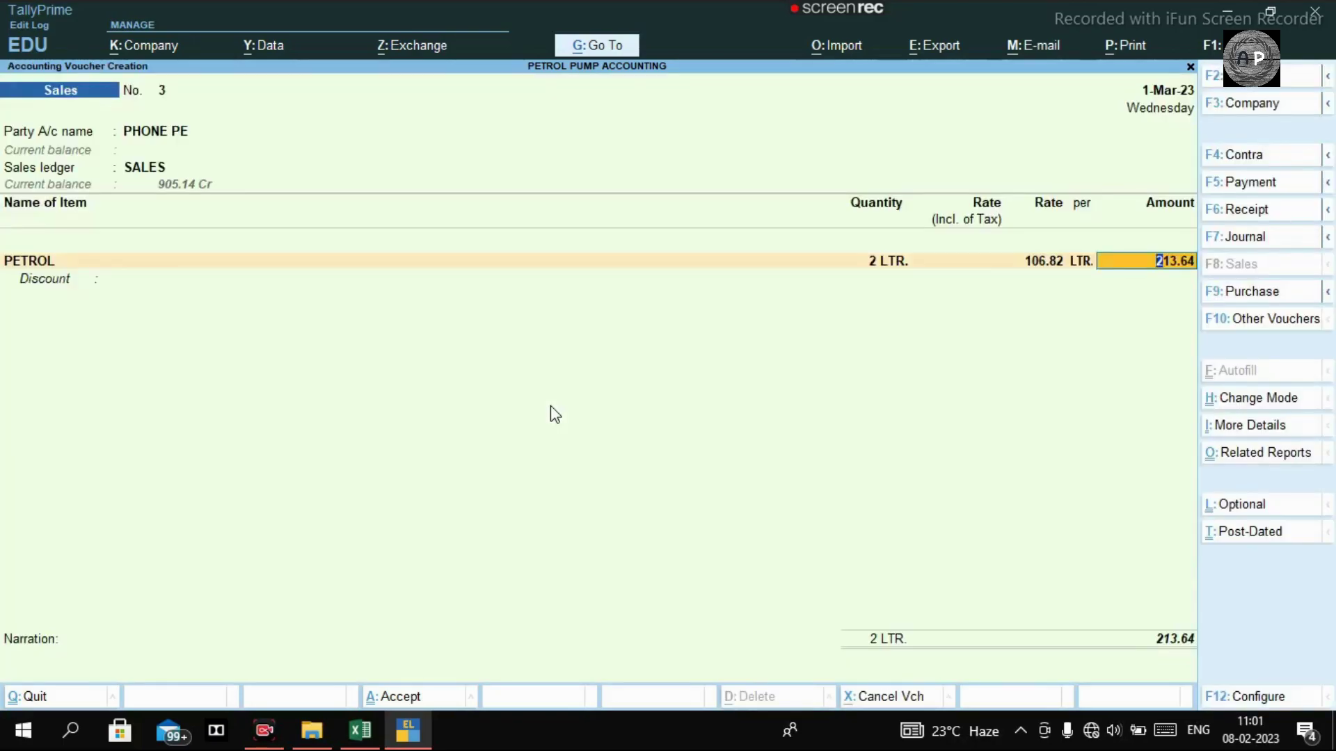
key("ctrl+a")
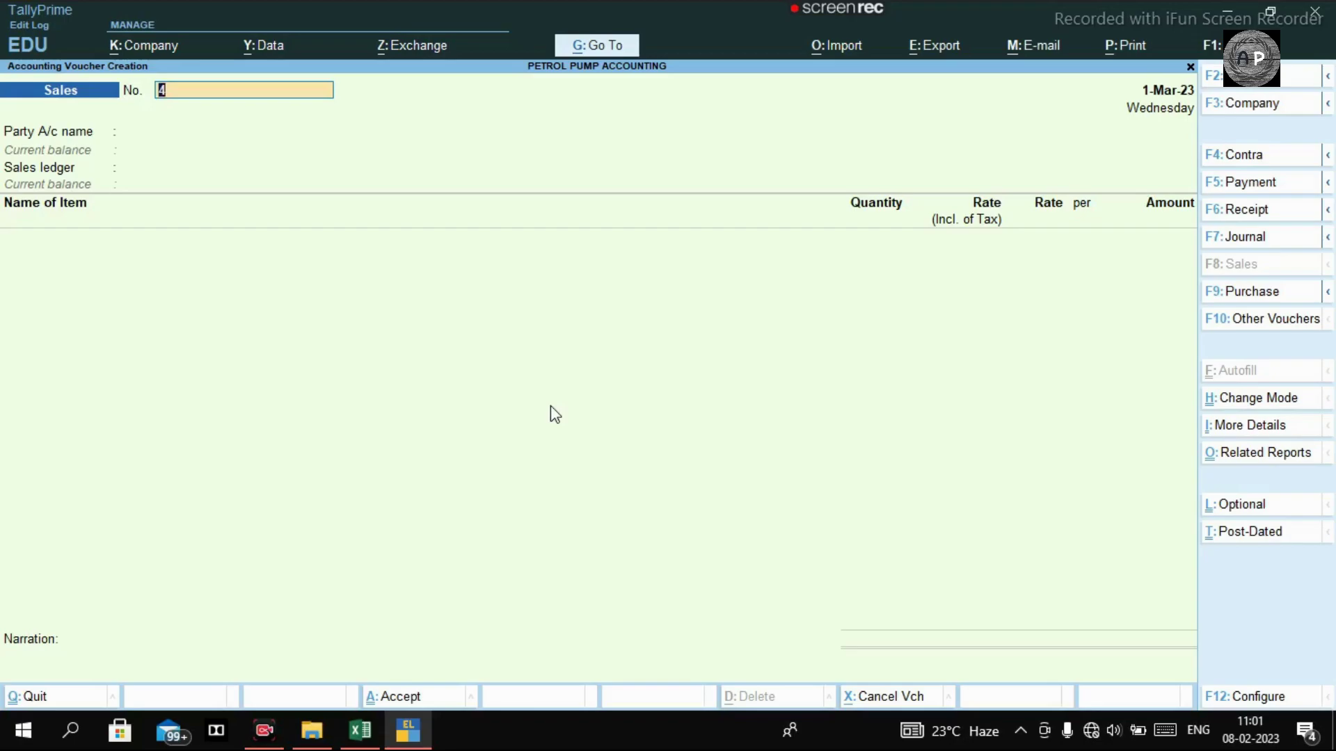
Start a sales voucher with GOOGLE PAY as the party account and SALES as the sales ledger
key("Return")
key("Return")
type("goo")
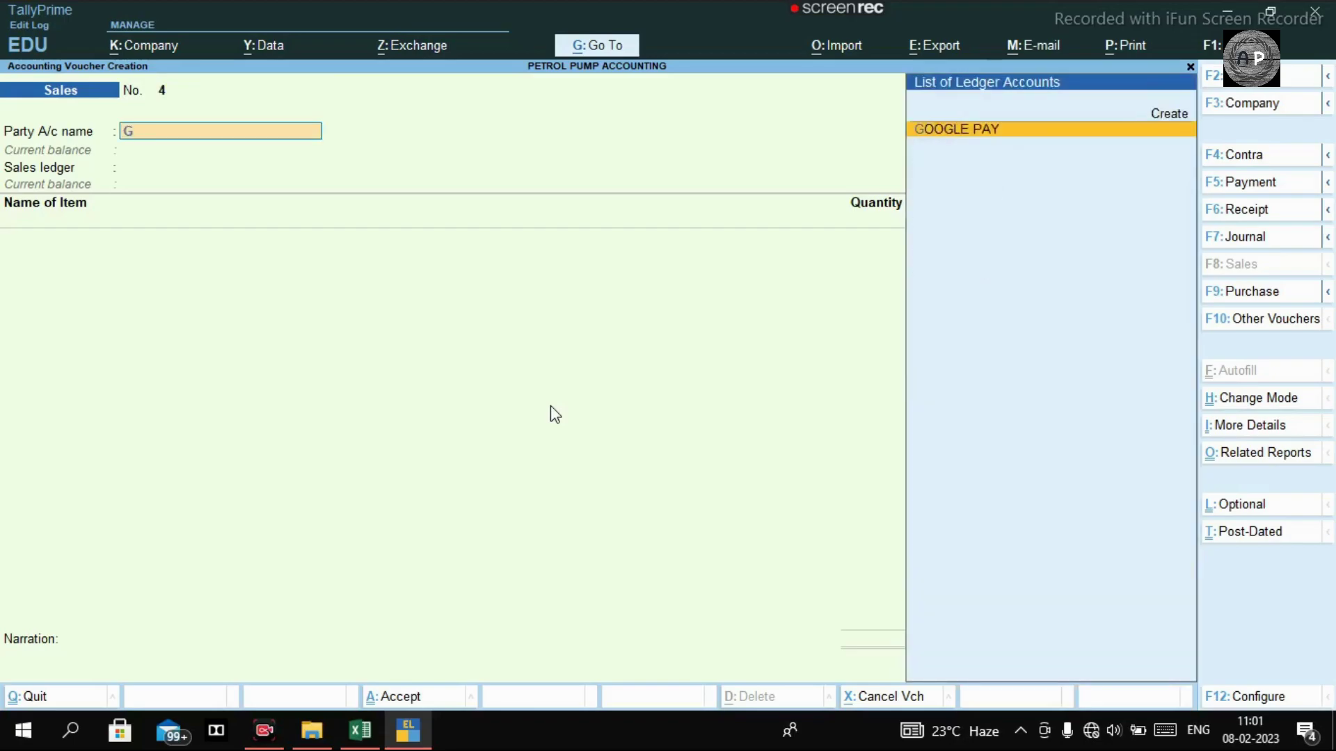
key("Return")
key("ctrl+a")
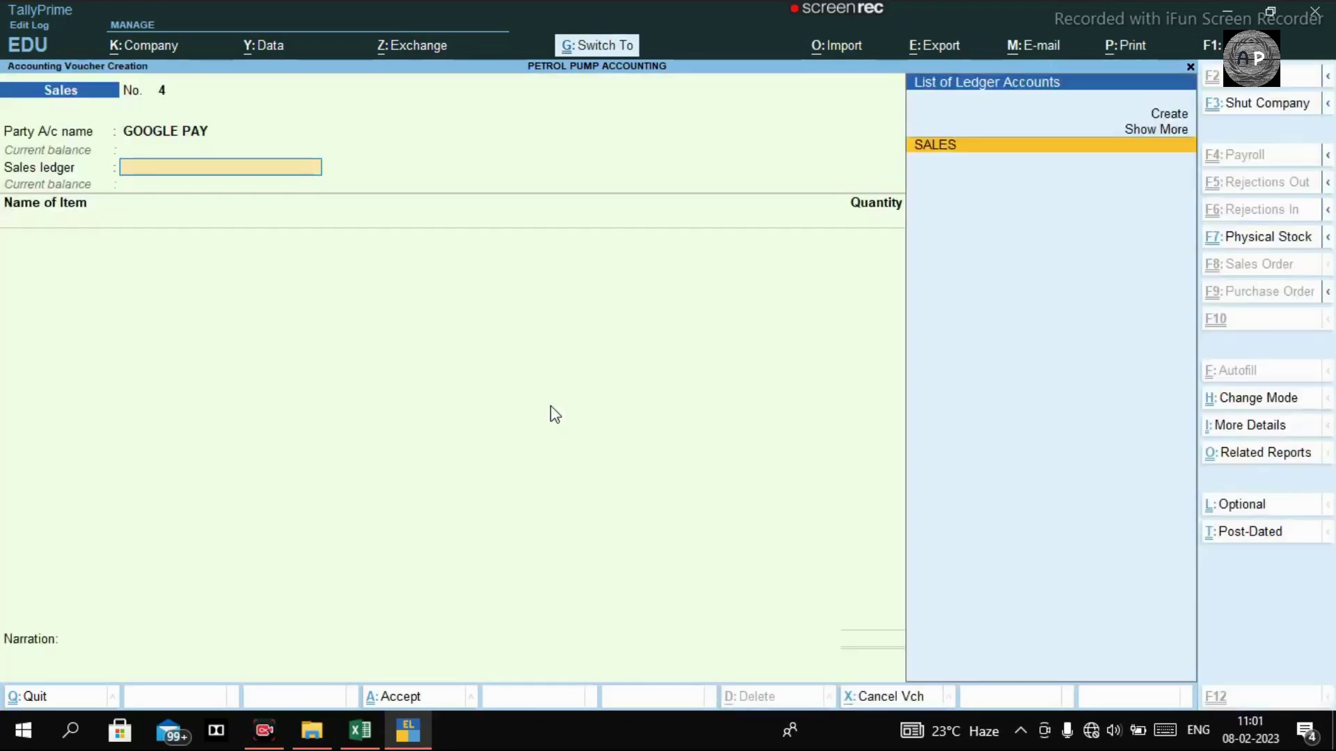
key("Return")
key("Return")
Add DIESEL to the sales voucher, allocating 2 LTR. from TRANK 2 at a rate of 92.76
type("d")
key("Return")
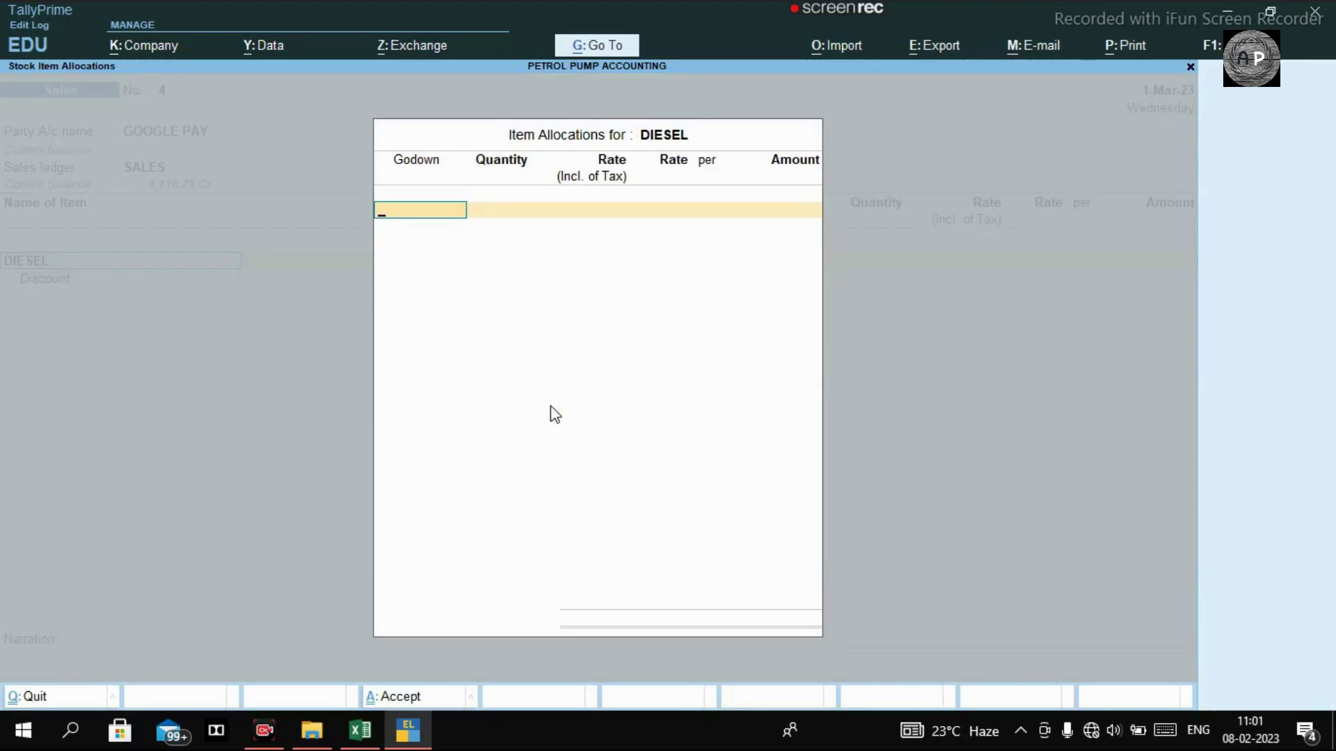
key("Down")
key("Down")
key("Return")
type("2")
key("Return")
key("Return")
key("Return")
key("Return")
key("Return")
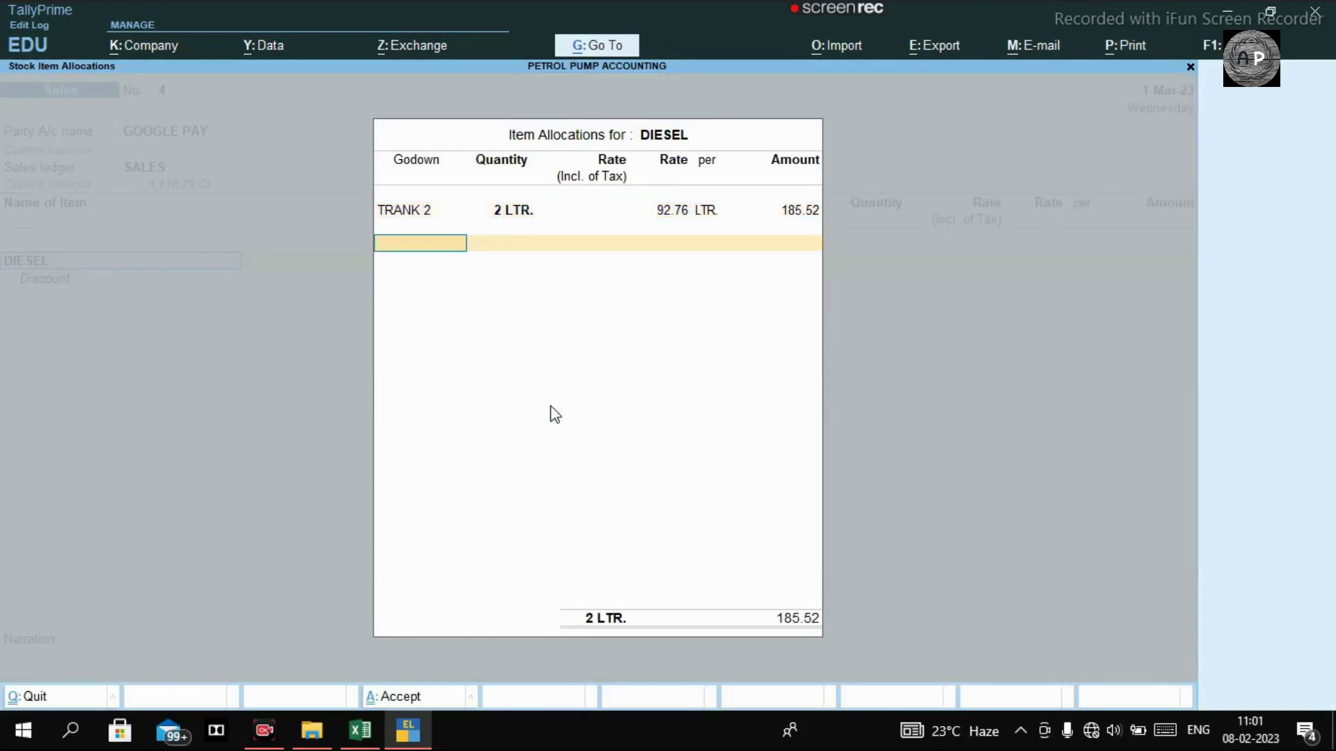
Complete the DIESEL allocation without a discount, end the item list and leave the narration blank
key("Return")
key("Return")
key("Return")
key("Return")
key("Return")
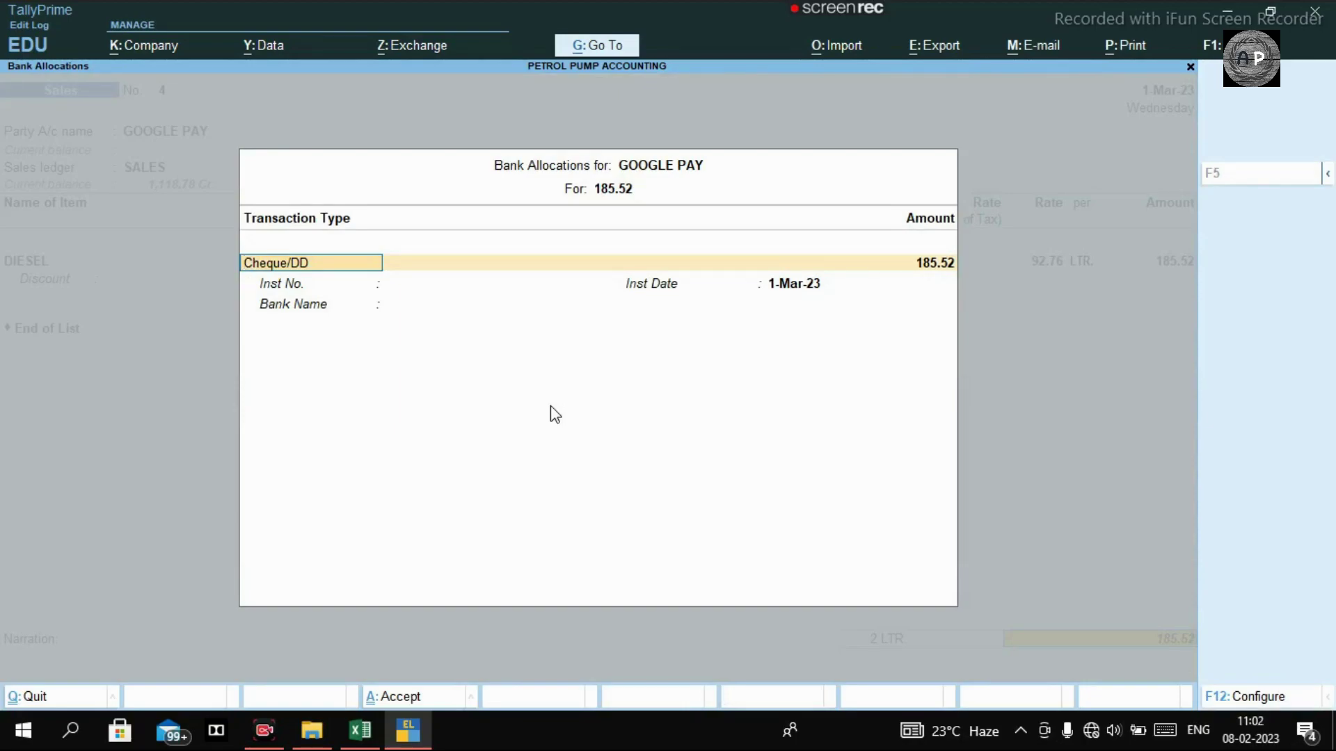
Keep Cheque/DD as the GOOGLE PAY bank allocation with blank instrument number and bank name, and save the sales voucher
key("Return")
key("Return")
key("Return")
key("Return")
key("Return")
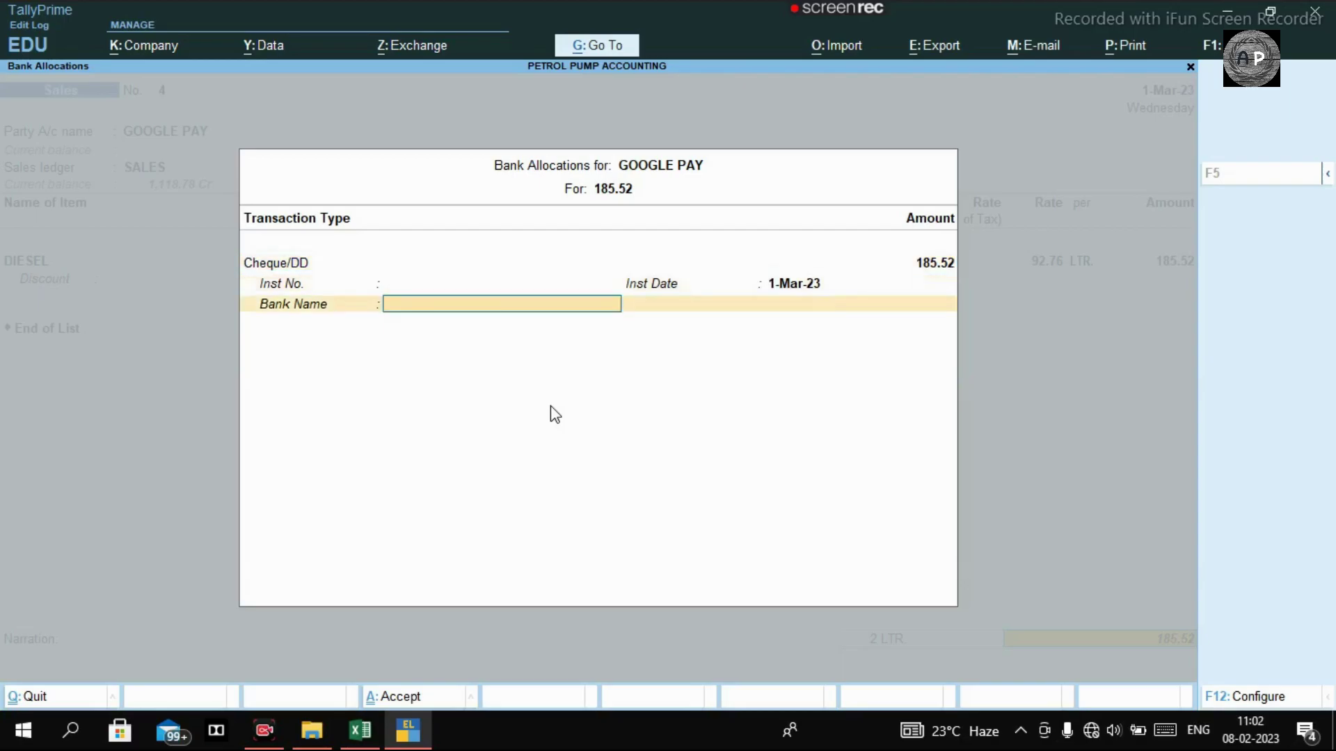
key("Return")
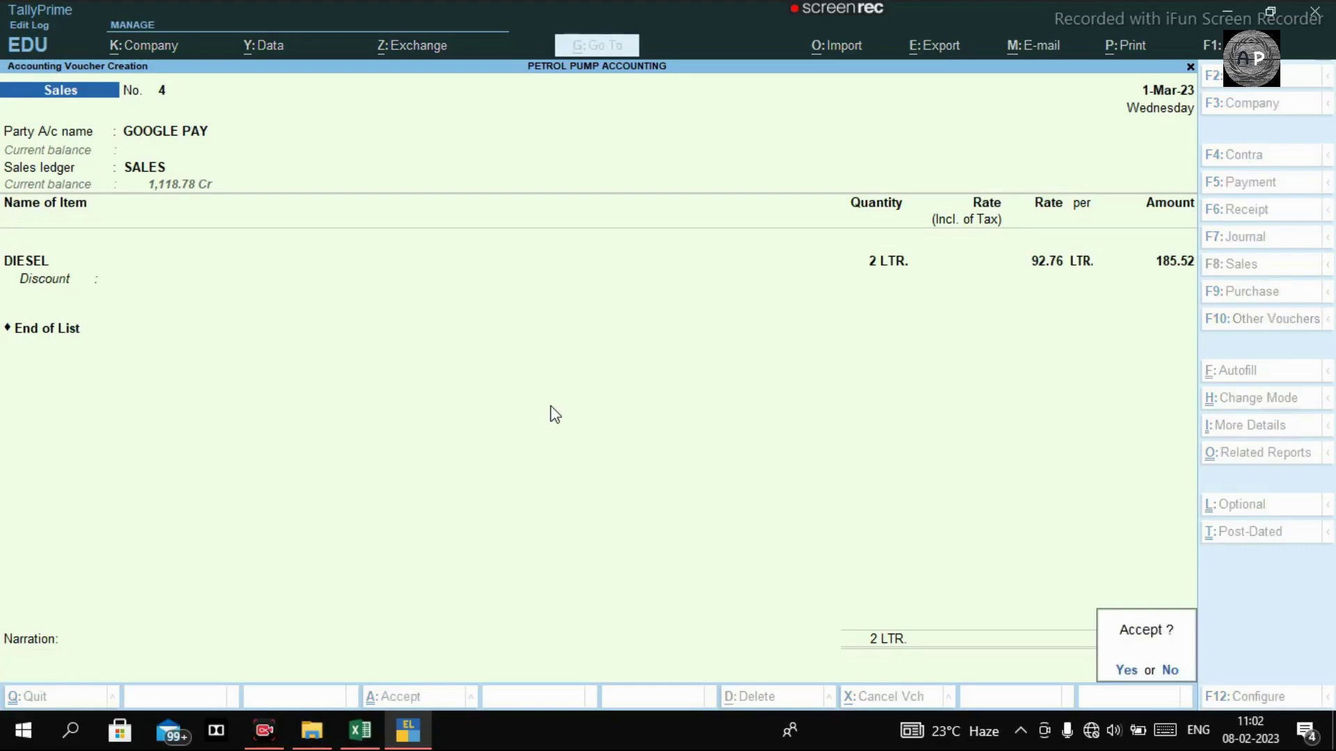
key("Return")
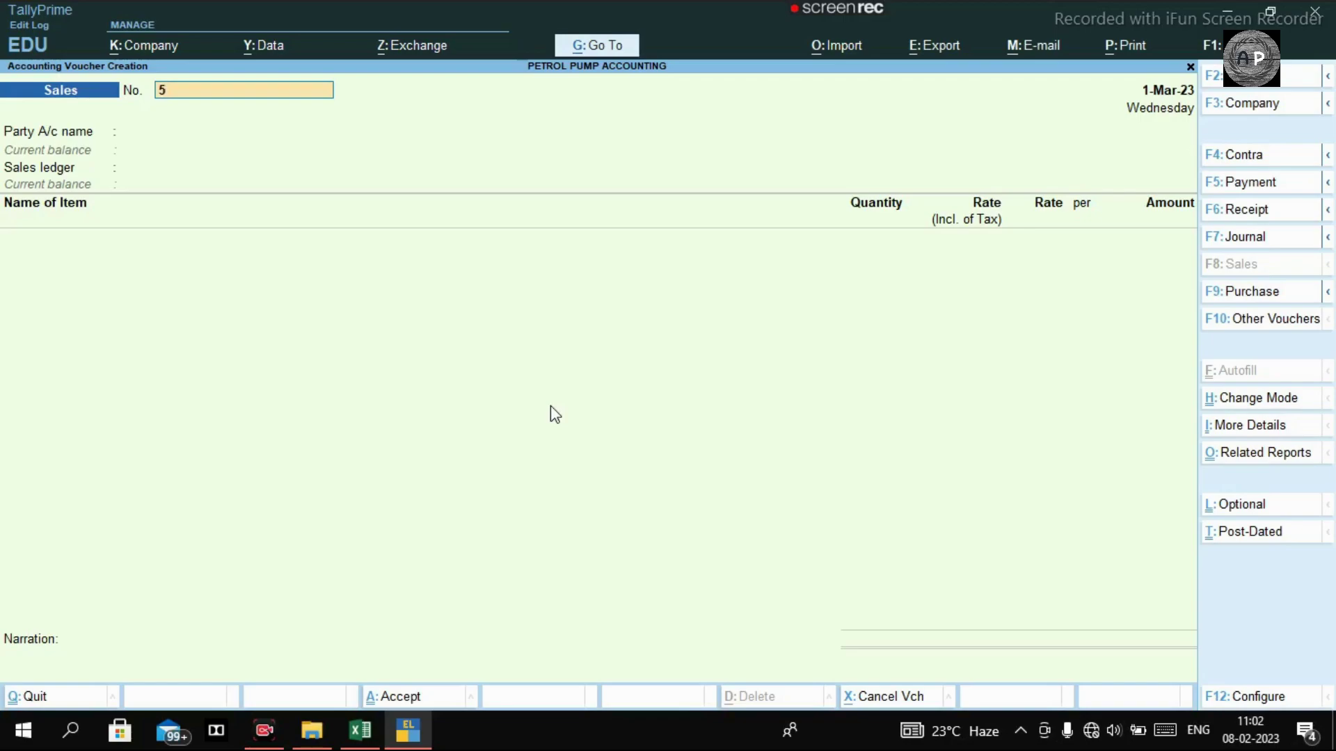
Start a sales voucher with DEBIT CARD as the party account and SALES as the sales ledger, skipping the dispatch details
key("Return")
key("Return")
type("De")
key("Return")
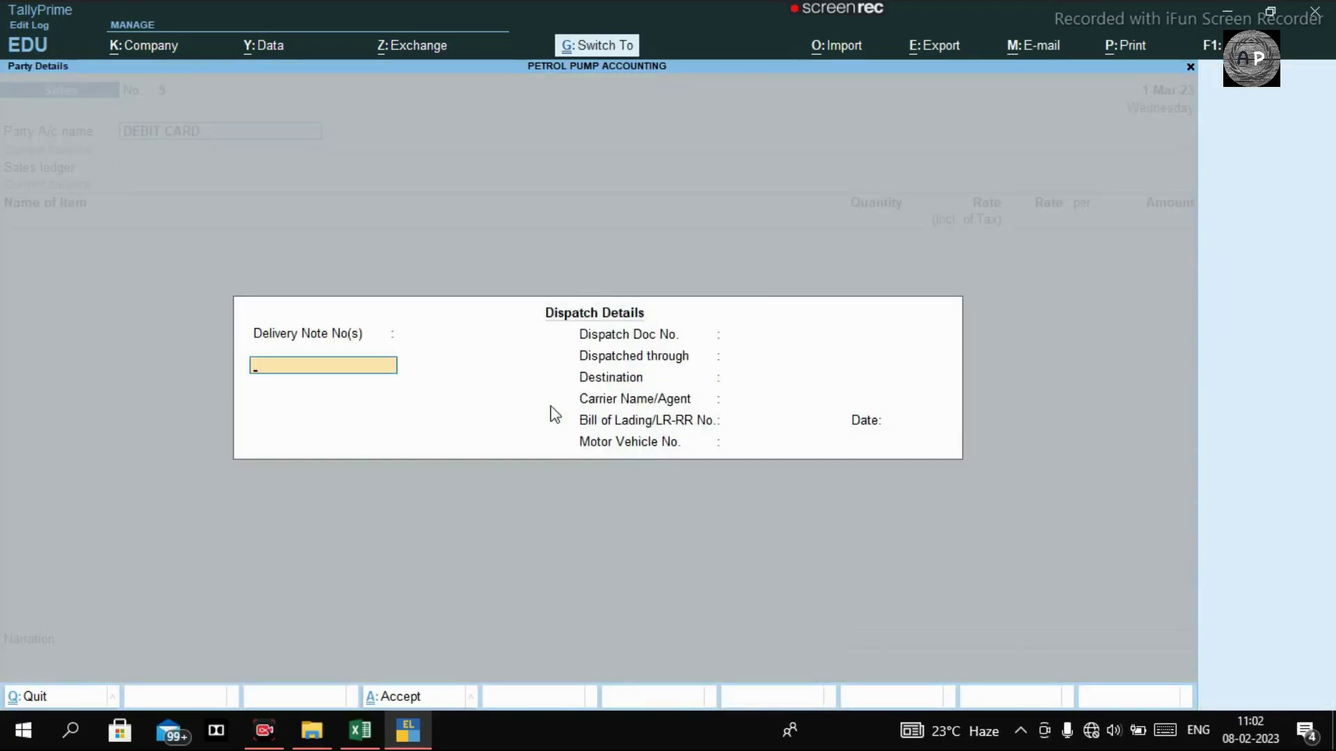
key("Escape")
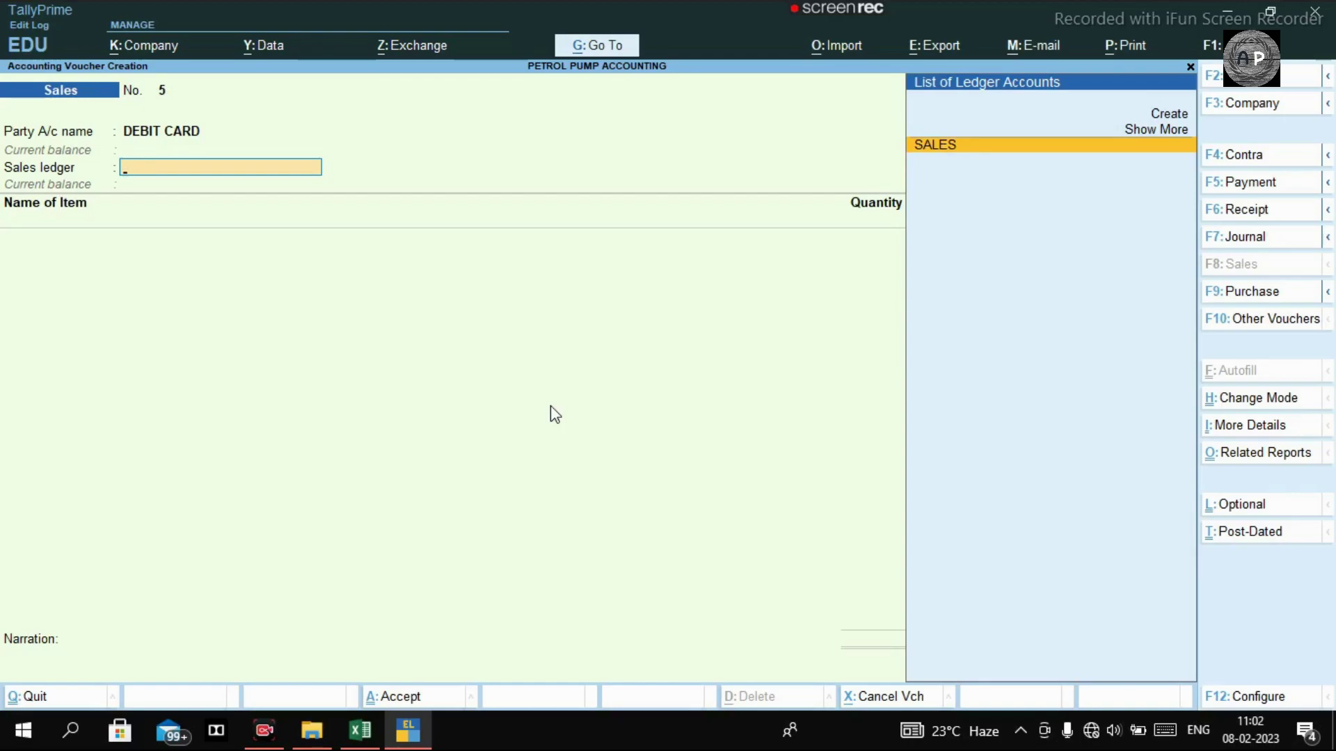
key("Return")
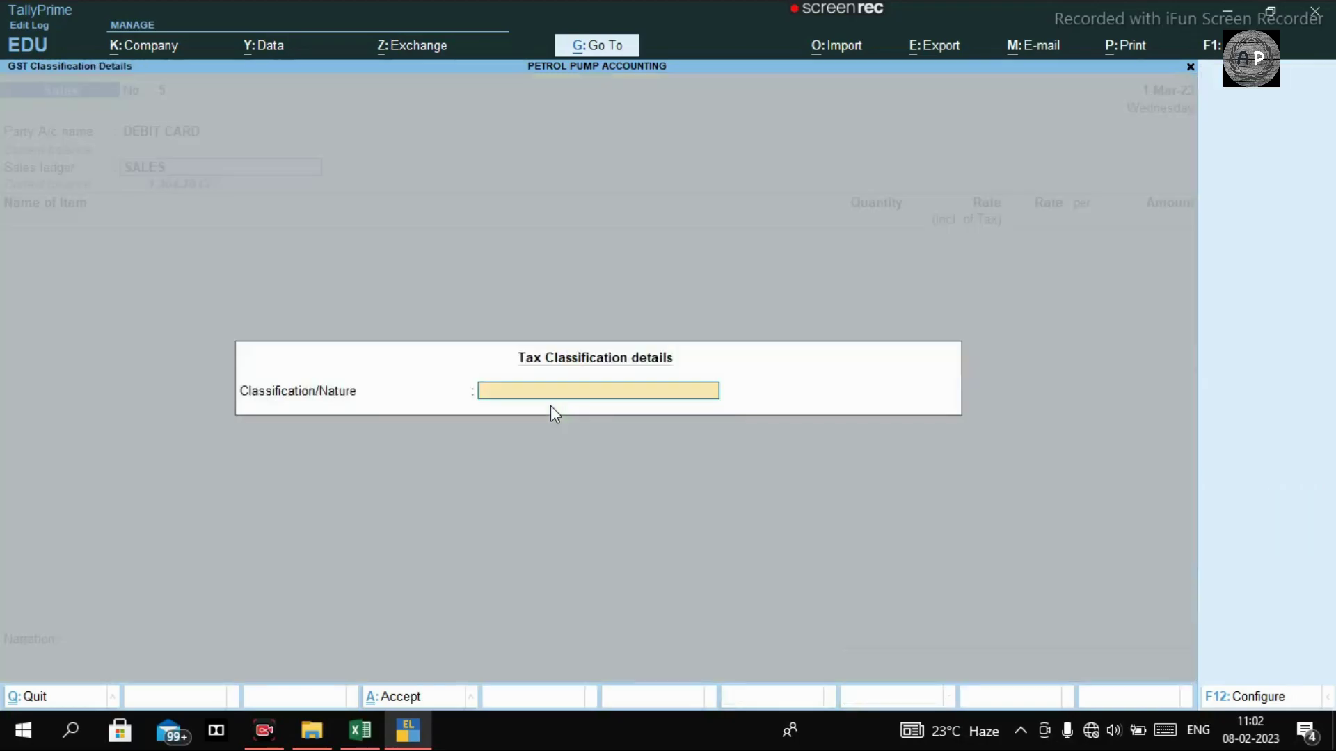
key("Return")
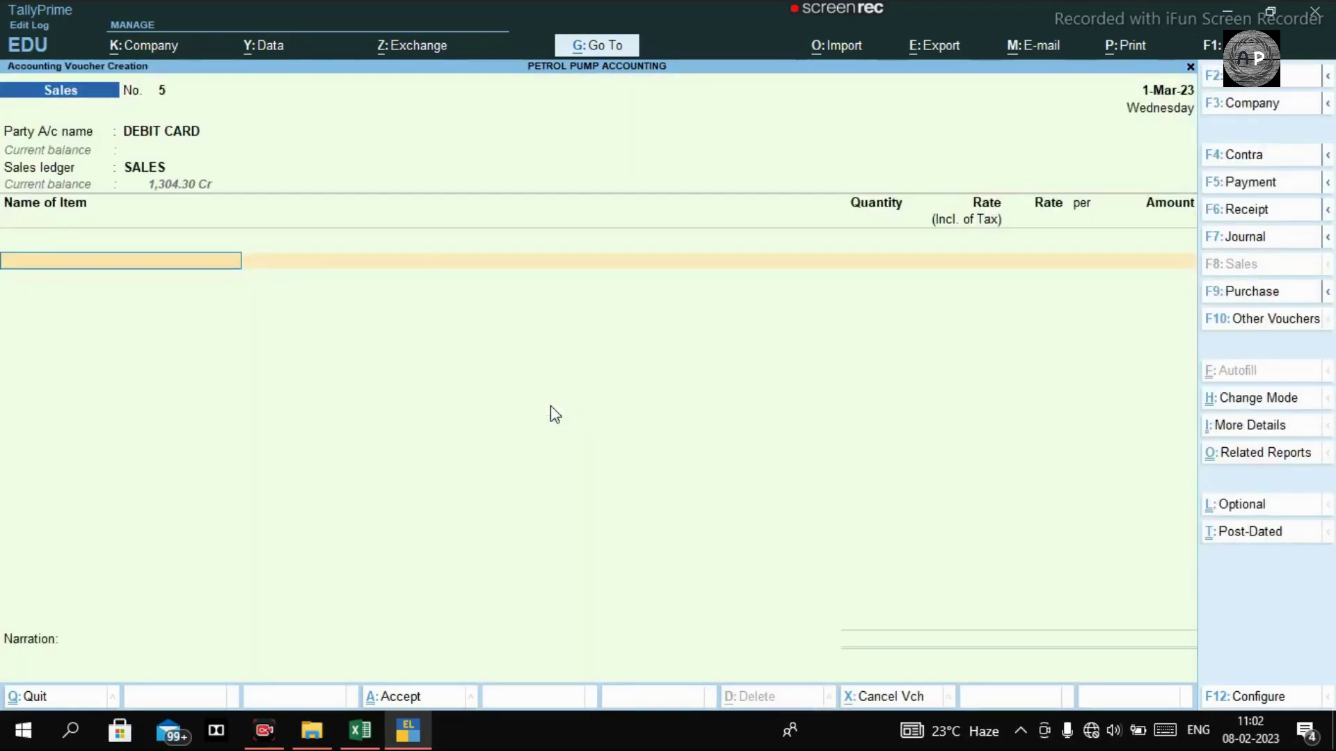
Add PETROL with 2 LTR. from TRANK 1 at a rate of 106.82, and save the DEBIT CARD sales voucher
type("Pe")
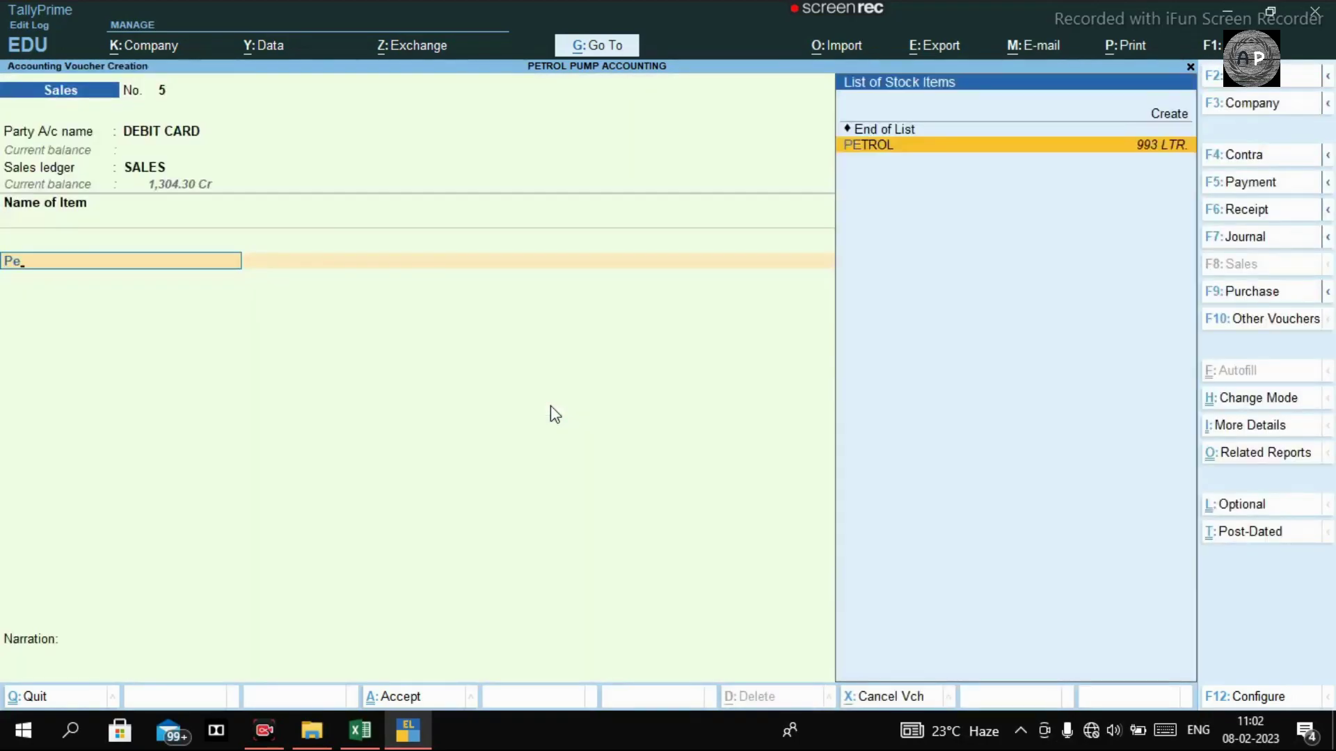
key("Return")
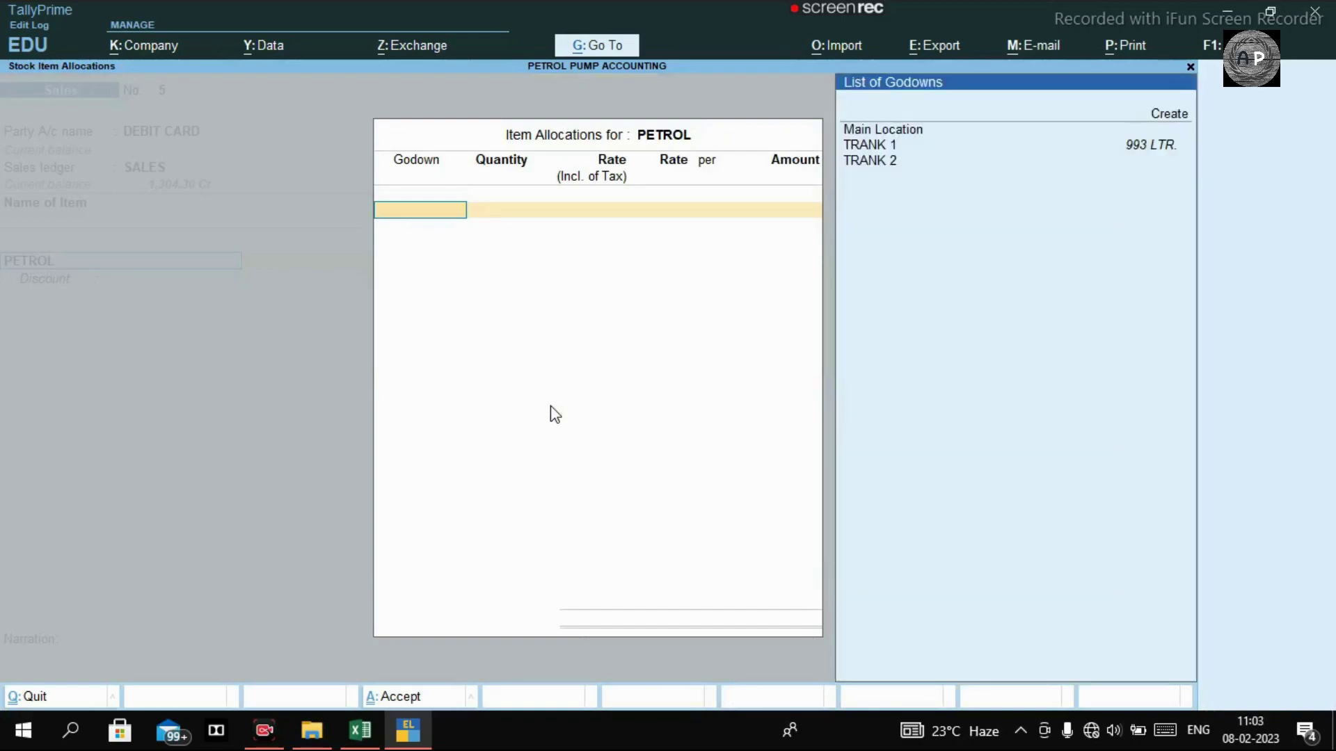
key("Down")
key("Return")
type("2")
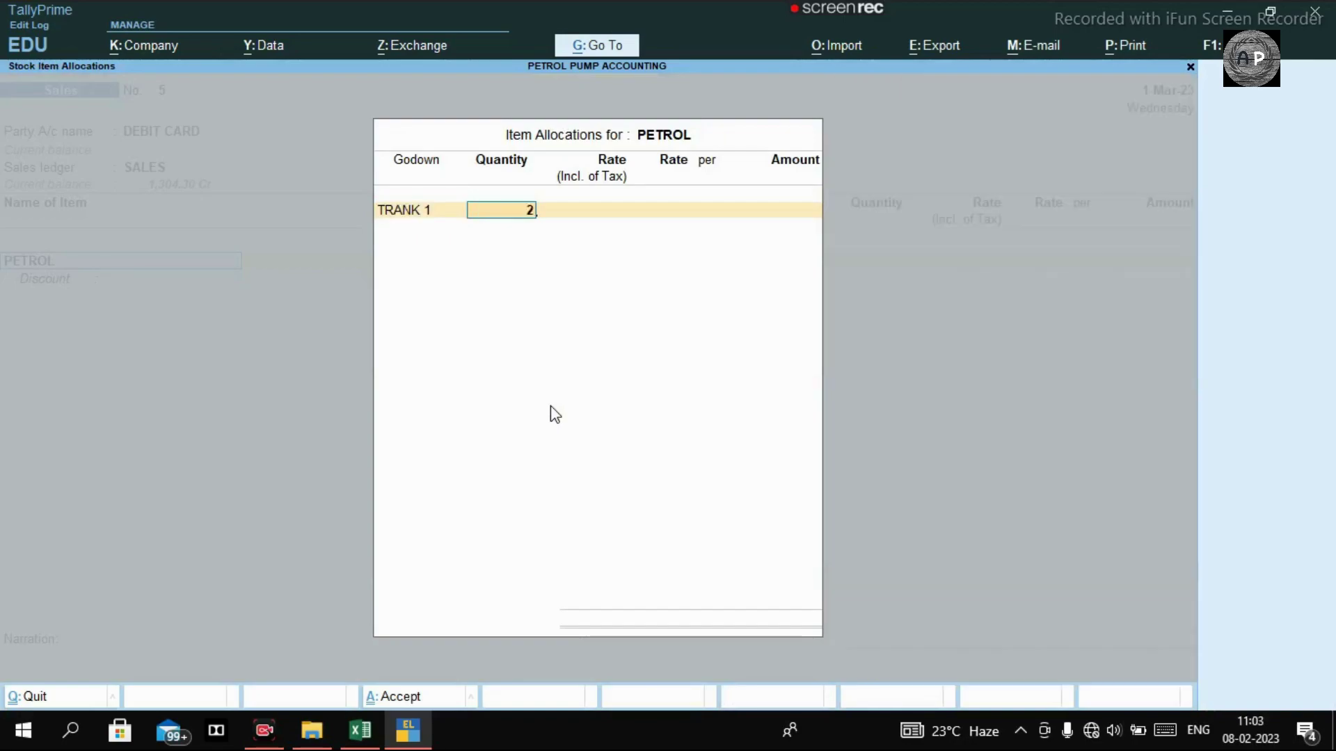
key("Return")
key("Return")
key("Return")
key("Return")
key("Return")
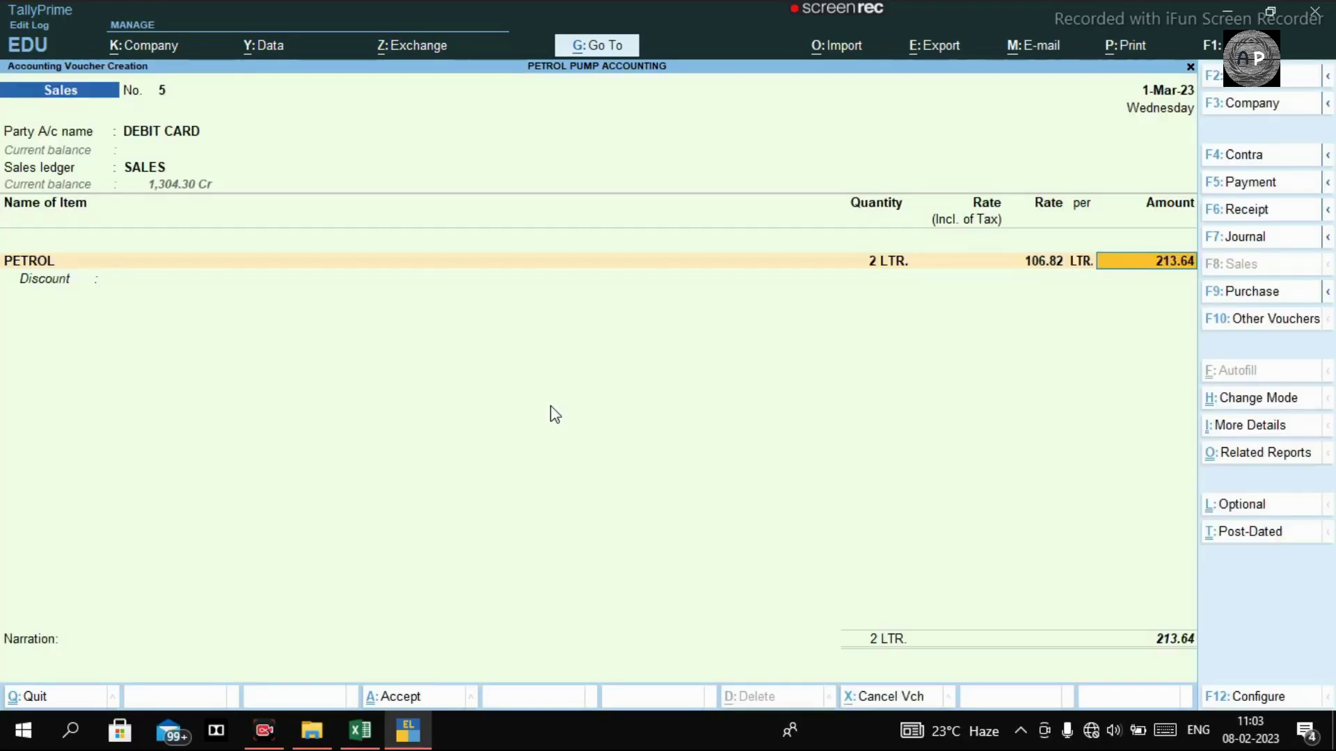
key("ctrl")
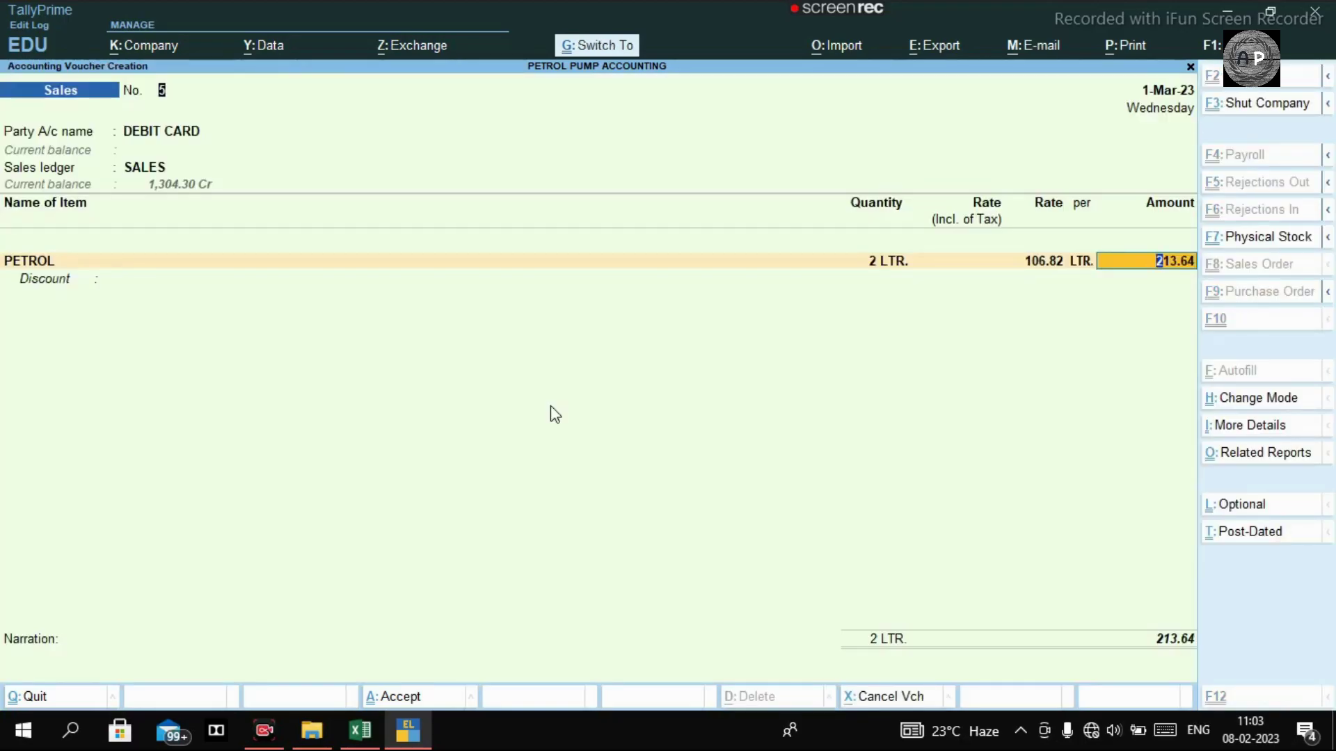
key("ctrl+a")
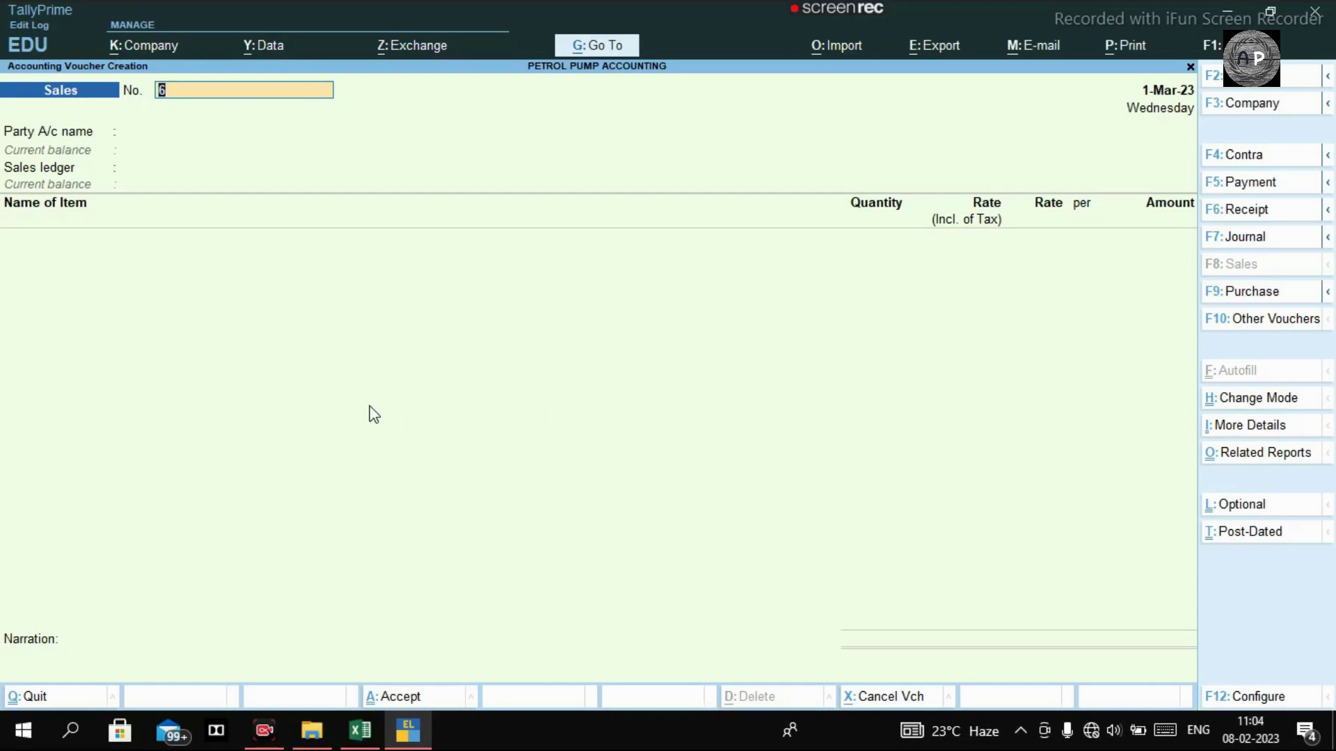
Start a receipt voucher dated 1-Mar-23 with ICICI BANK as the receiving account
left_click(1244, 214)
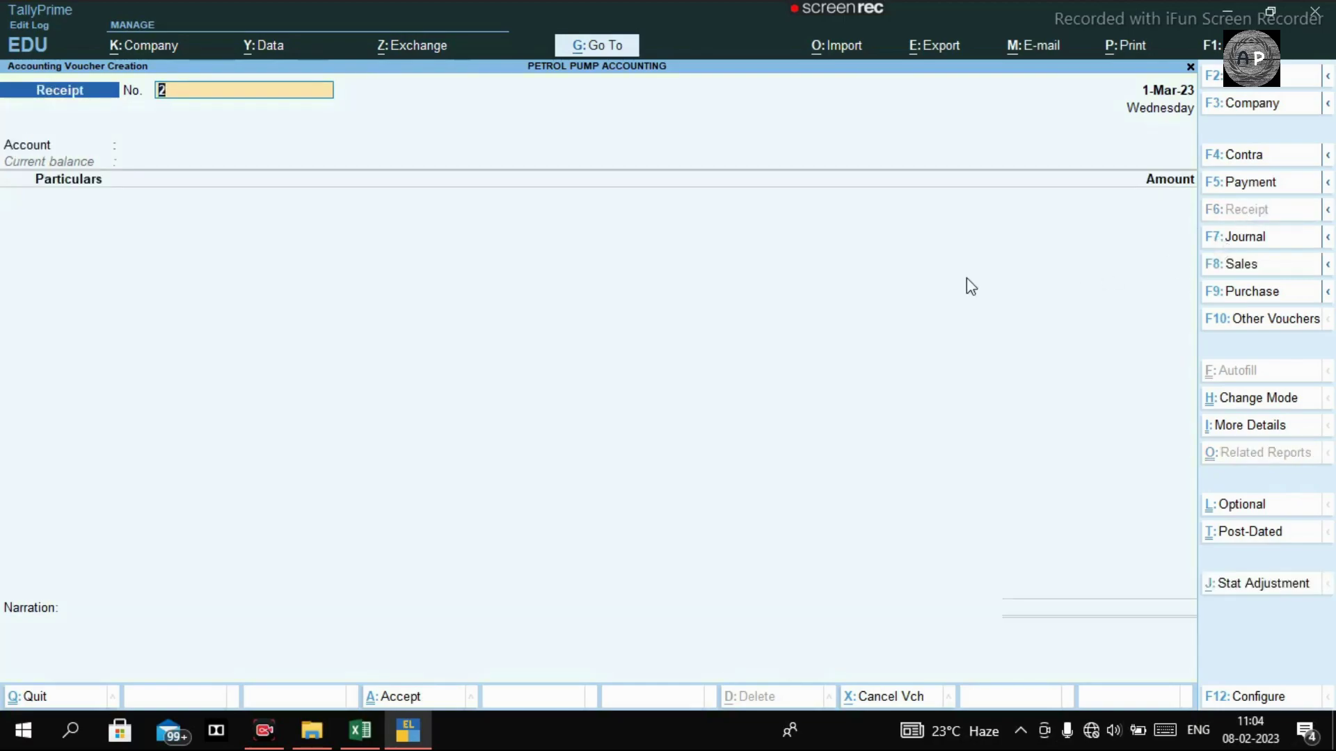
key("Return")
key("Return")
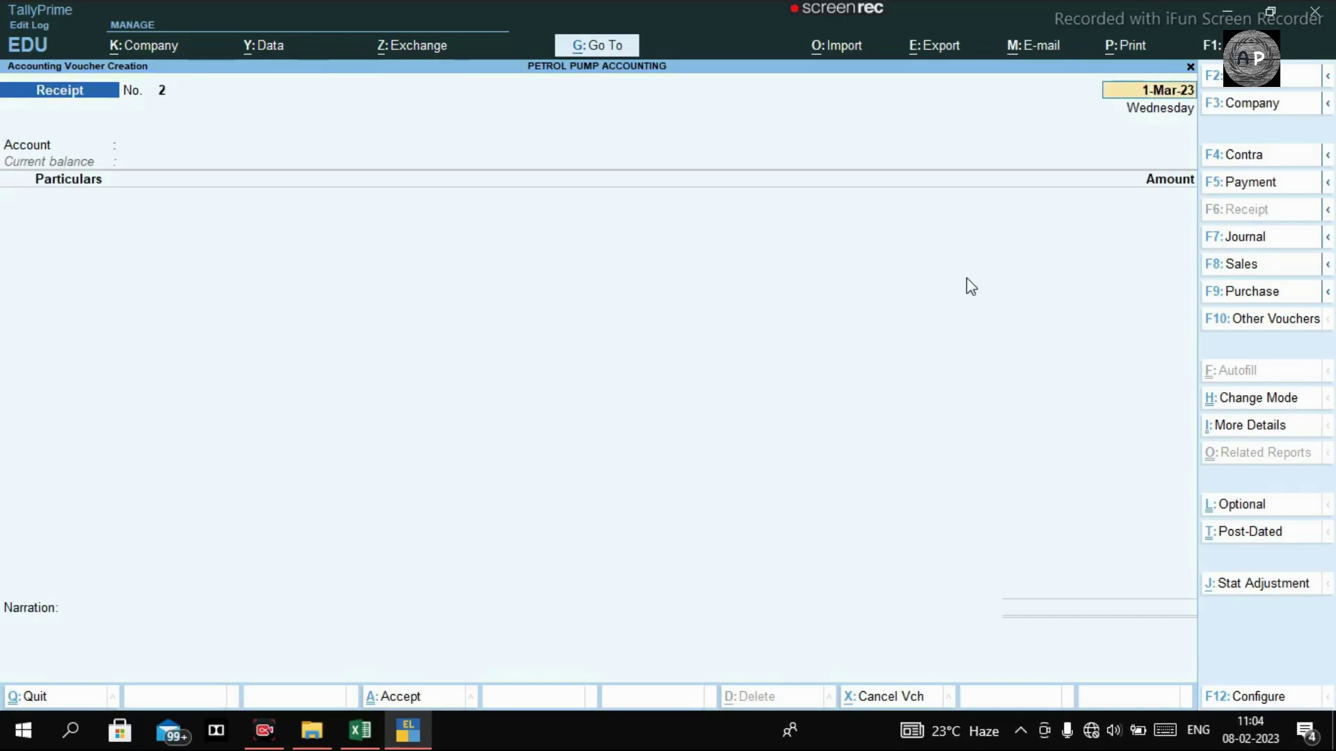
type("icic")
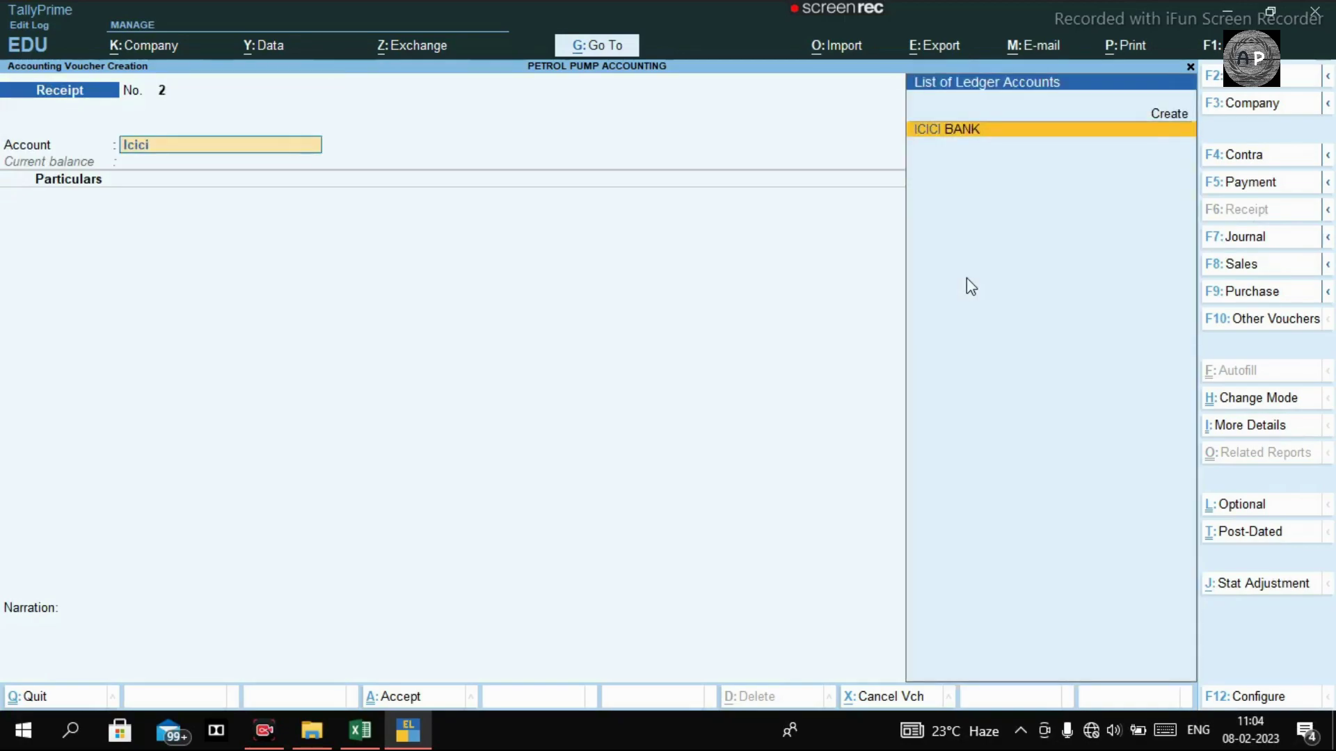
key("Return")
Credit PHONE PE with 213.64 in the receipt, keeping Cheque, a Not Applicable cheque range and a blank instrument number in its bank allocation
type("phone")
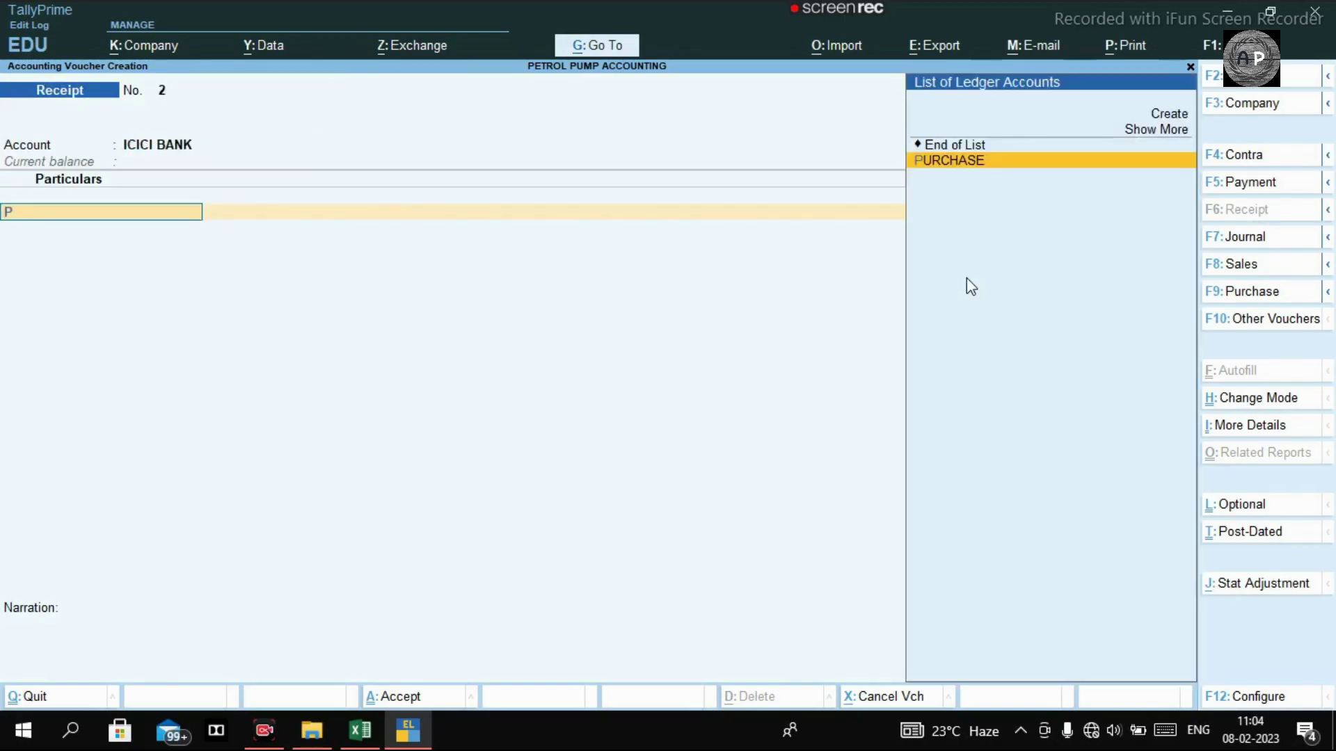
key("Return")
type("213.64")
key("Return")
key("Return")
key("Return")
key("BackSpace")
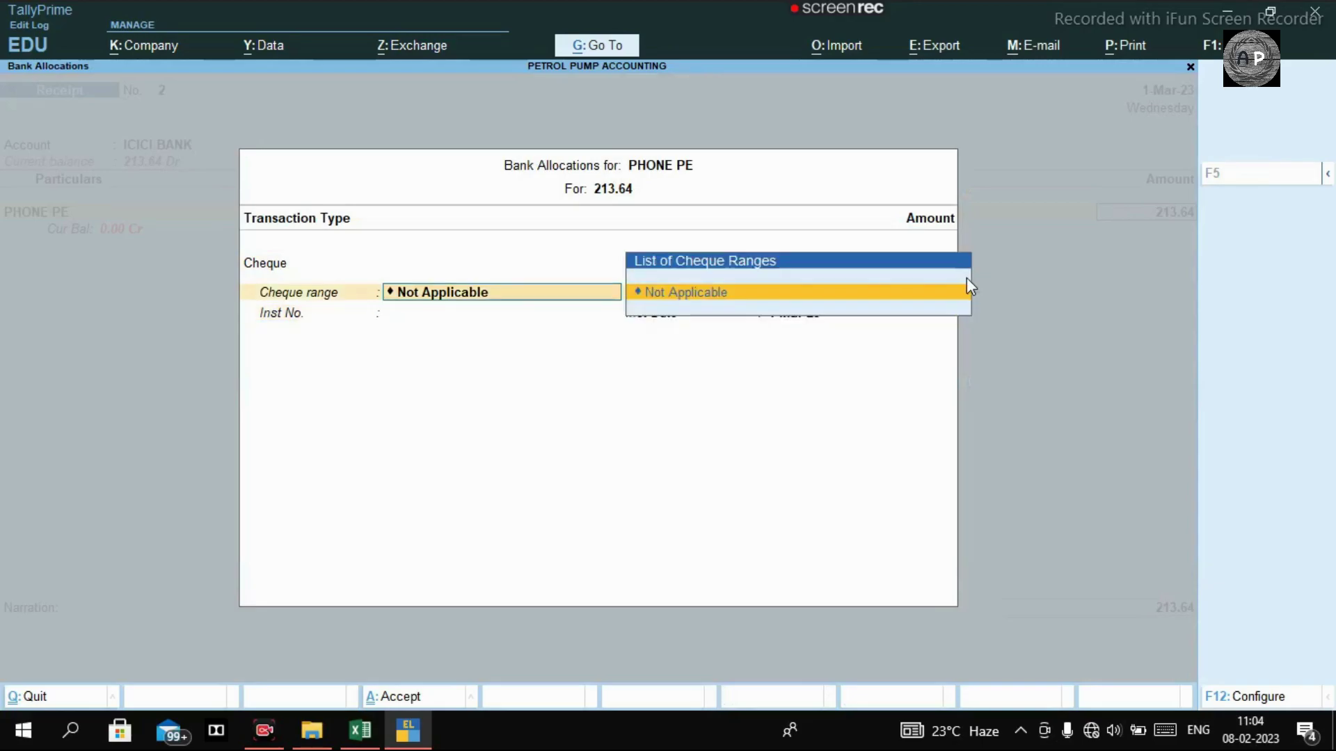
key("Return")
key("Return")
key("Return")
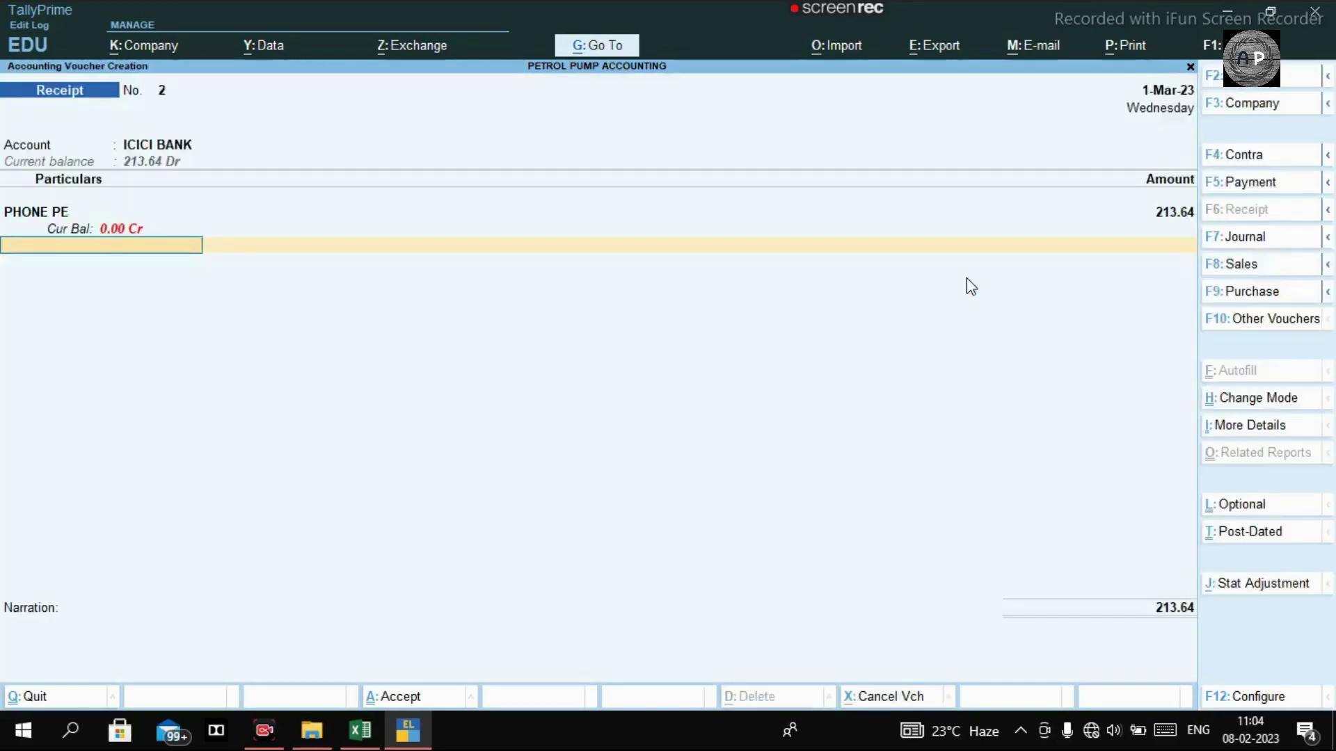
Add DEBIT CARD to the receipt with an amount of 213.64, accepting its default allocation details
type("de")
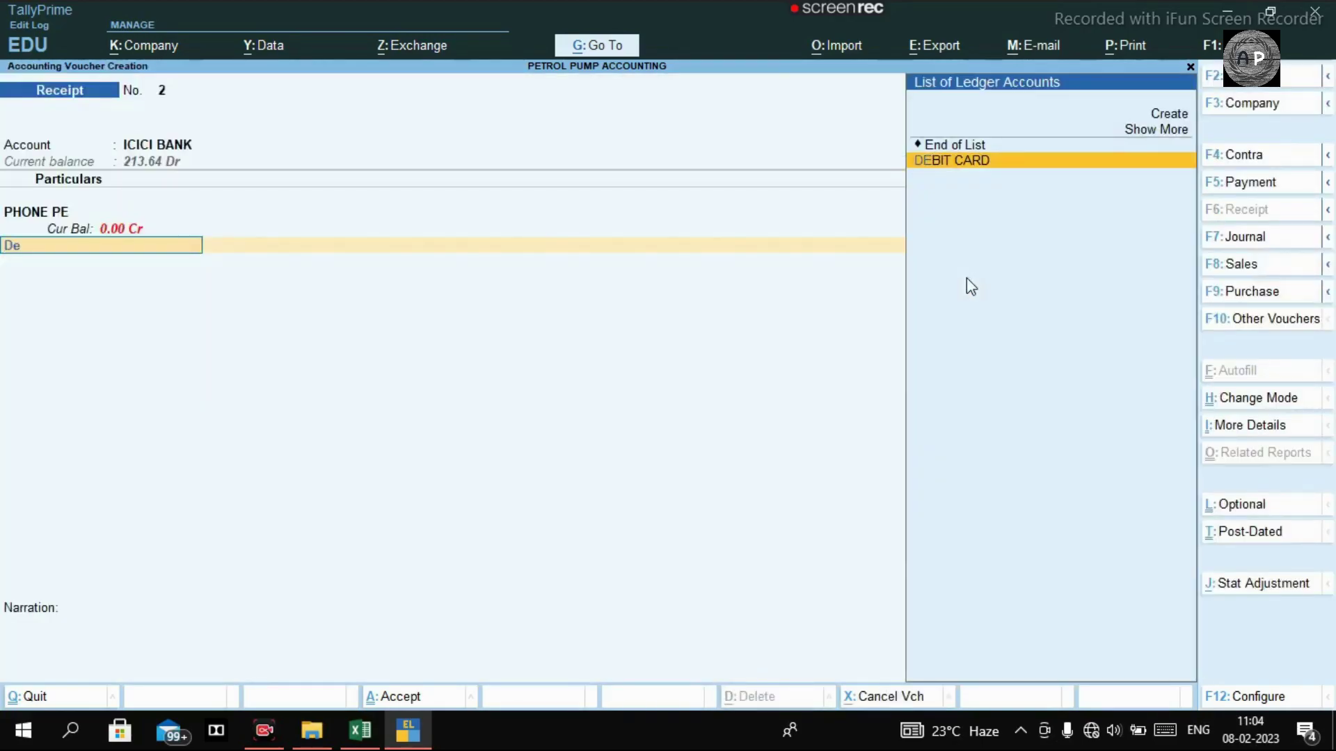
key("Return")
type("213.64")
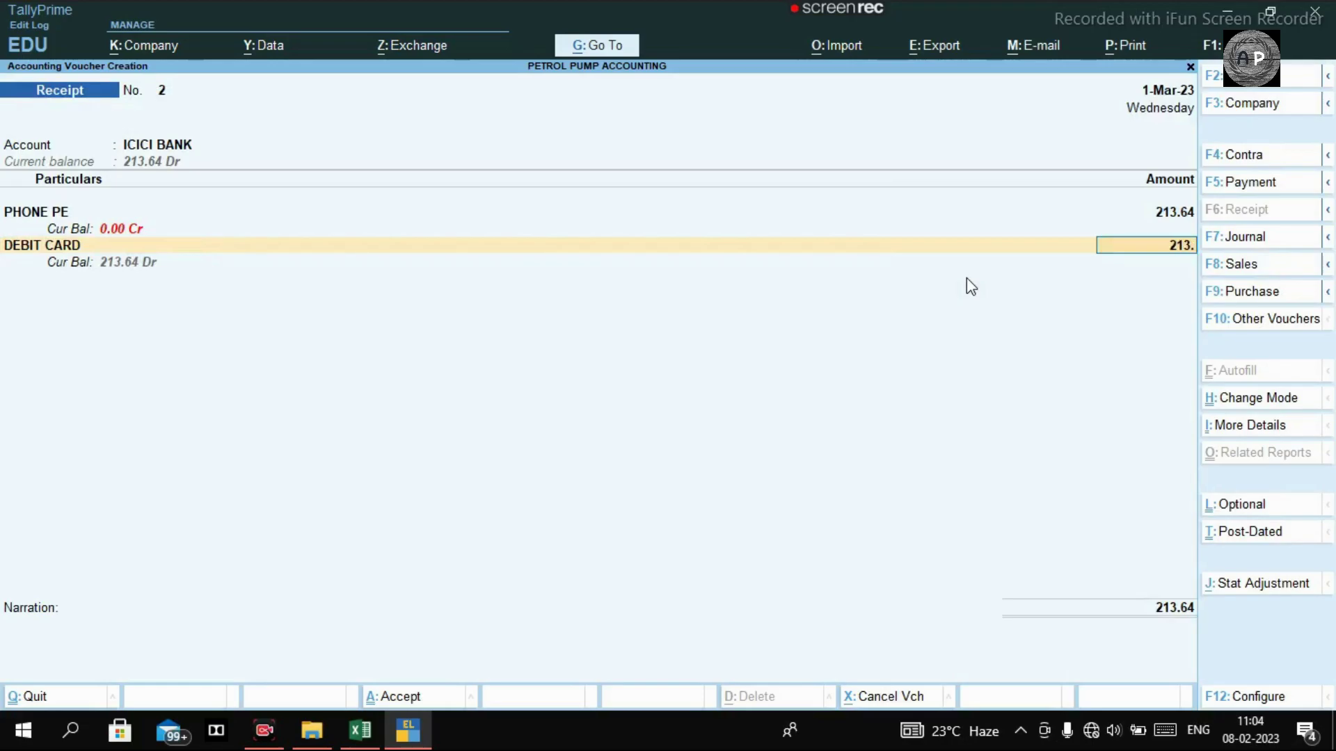
key("Return")
key("Return")
key("Return")
key("Return")
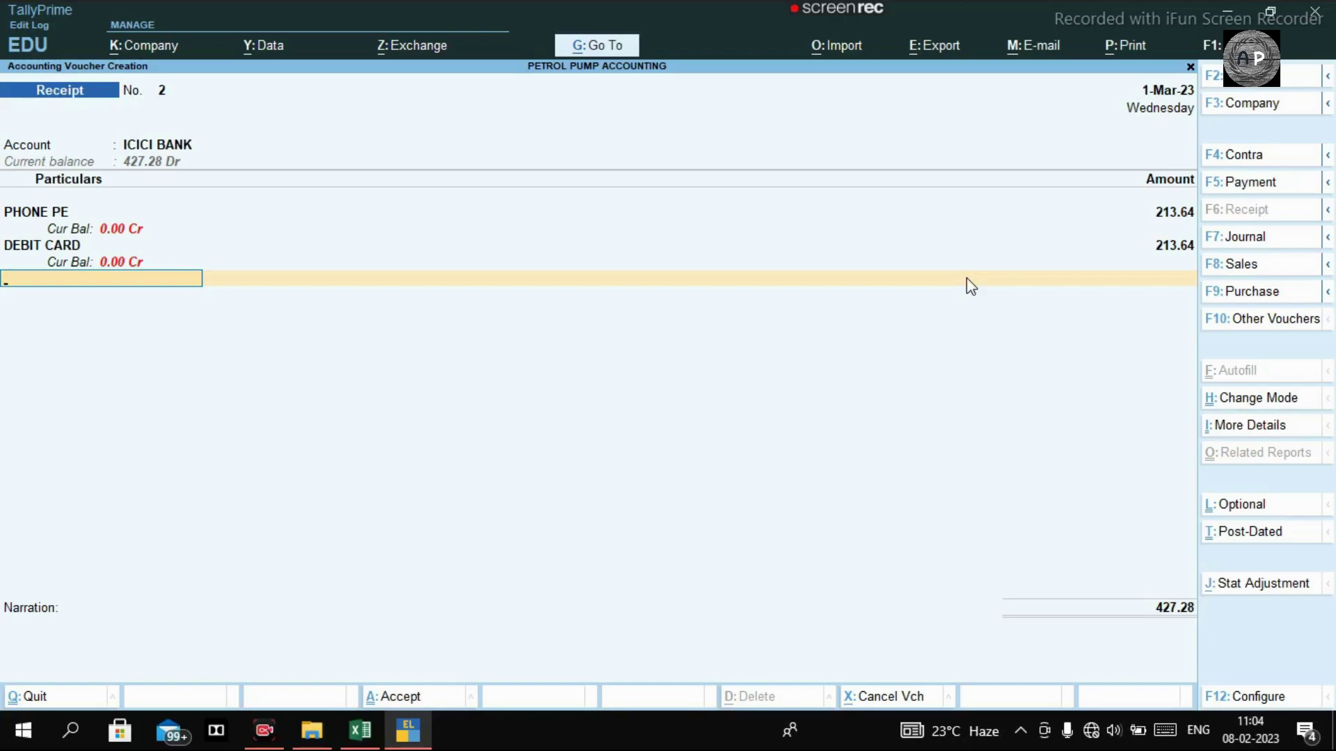
Add GOOGLE PAY to the receipt with an amount of 185.52, and save the receipt voucher
type("Goo")
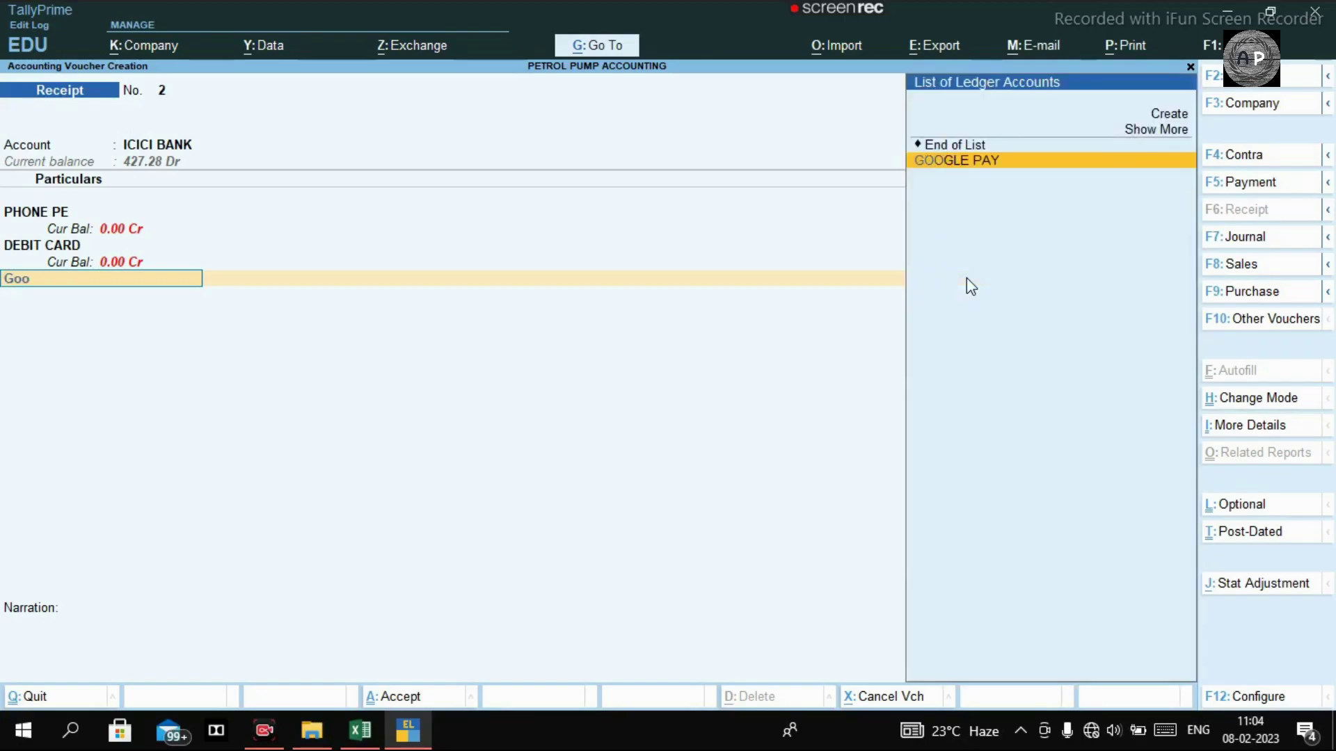
key("Return")
type("185.52")
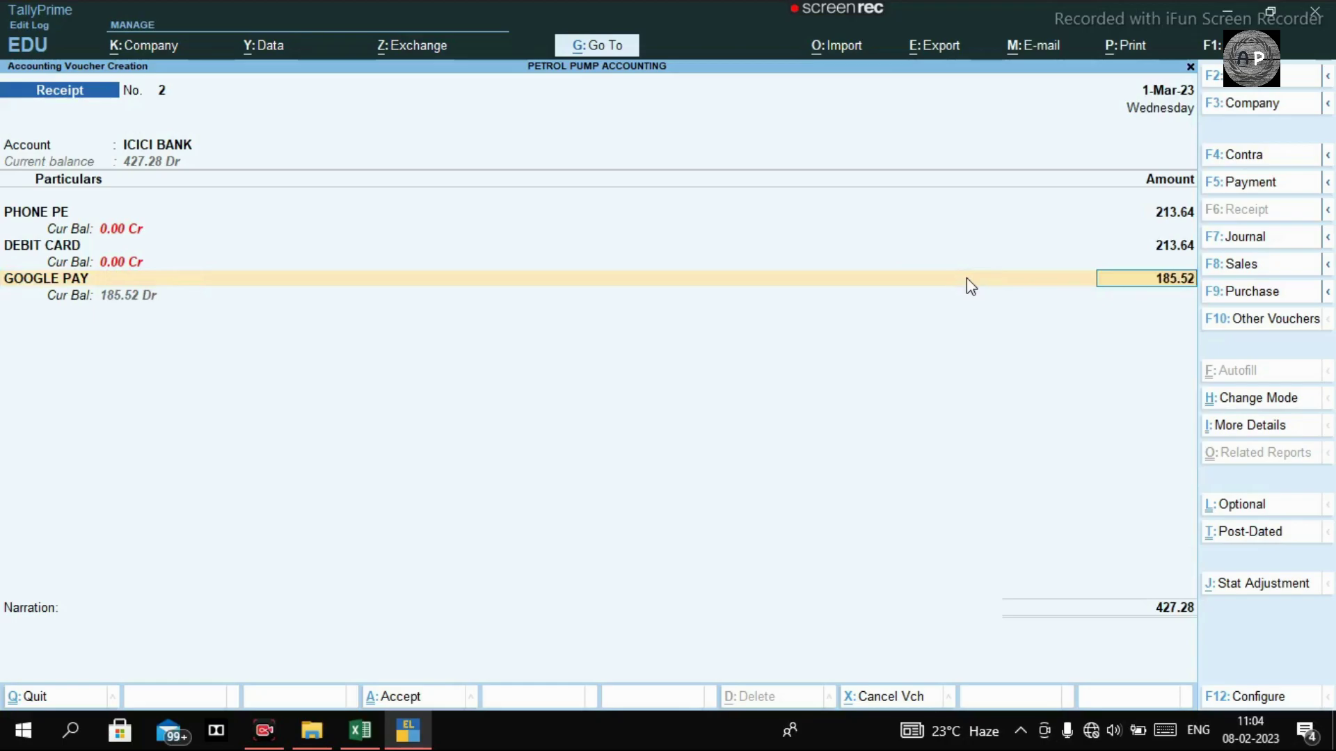
key("Return")
key("Return")
key("Return")
key("Return")
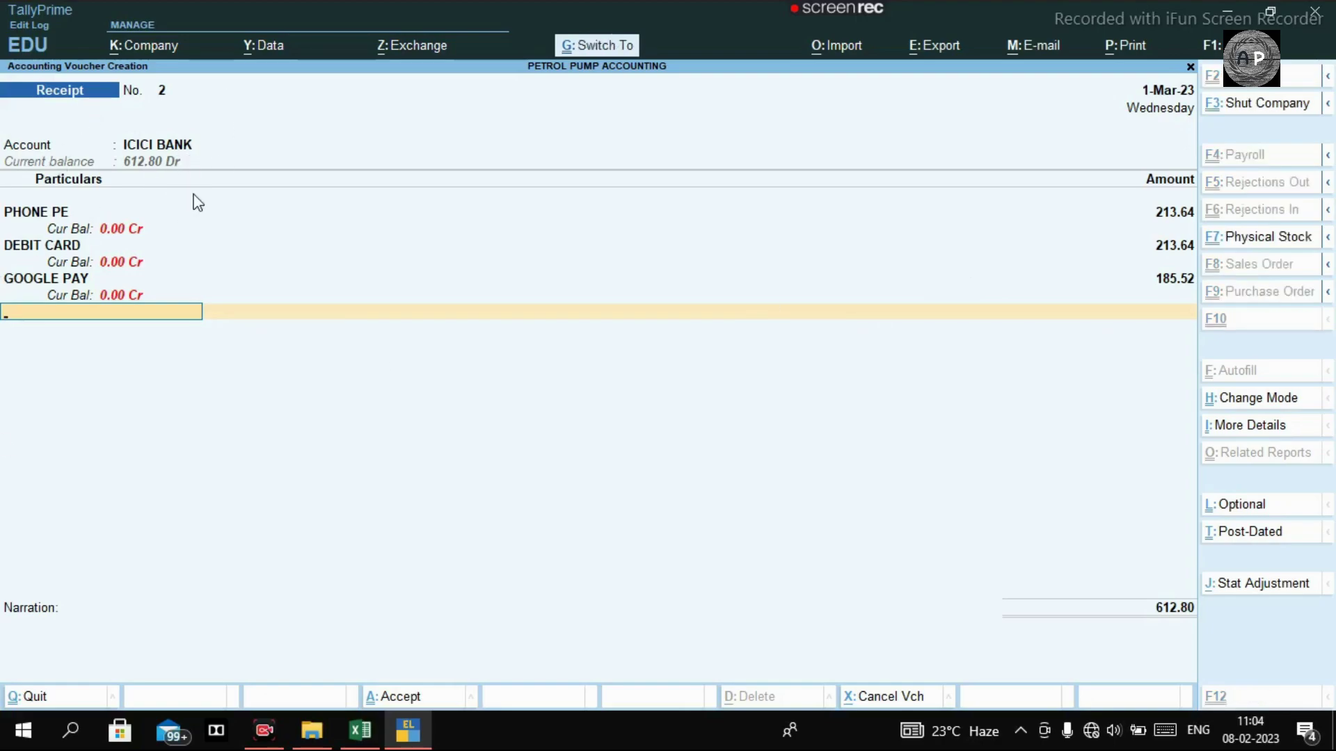
key("ctrl+a")
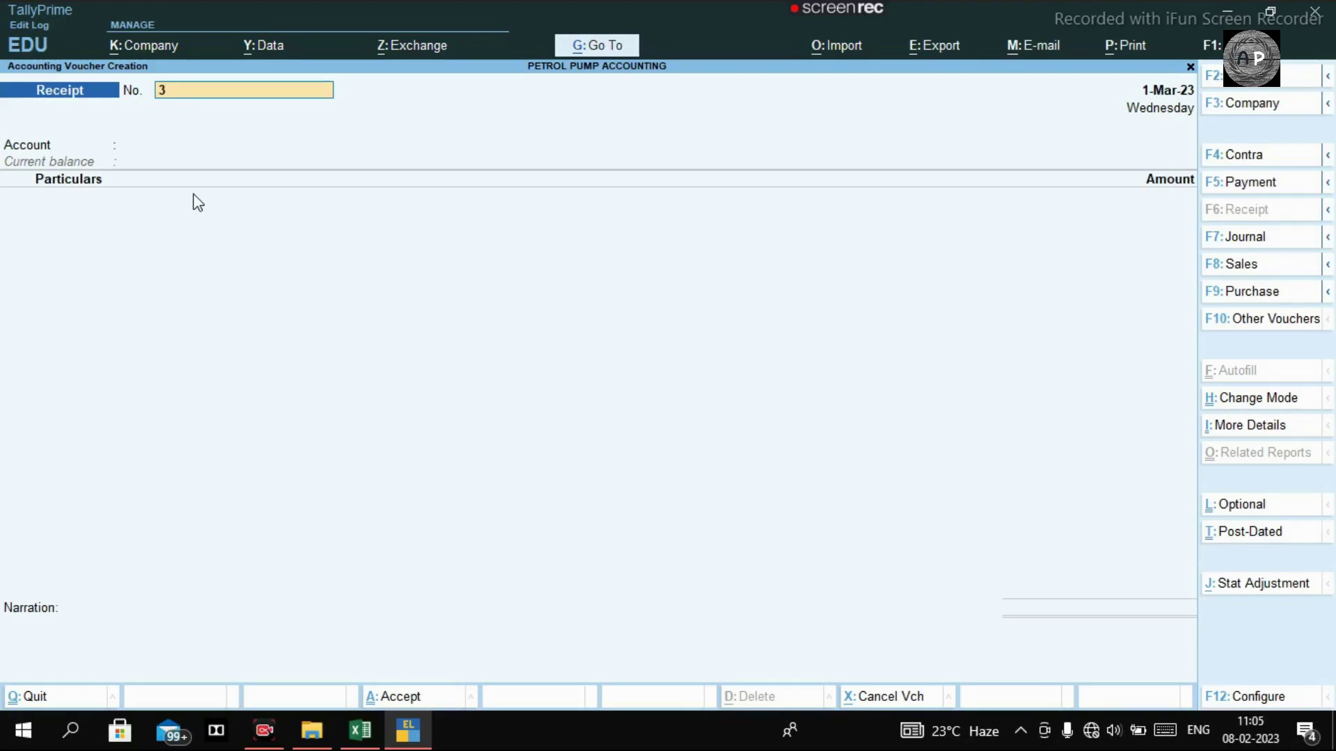
Leave voucher entry for the Gateway of Tally and open the Stock Summary report
key("Escape")
key("Escape")
key("Escape")
key("Escape")
key("Escape")
key("Escape")
key("Escape")
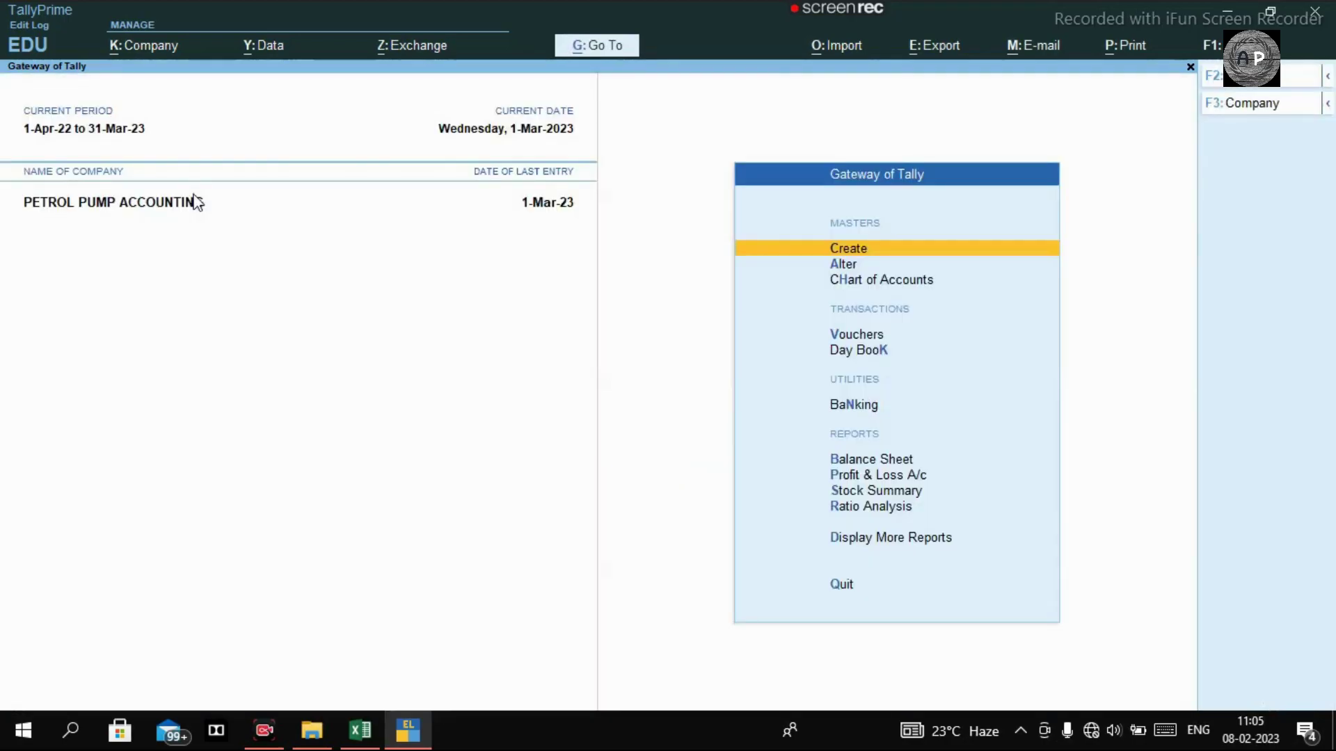
key("s")
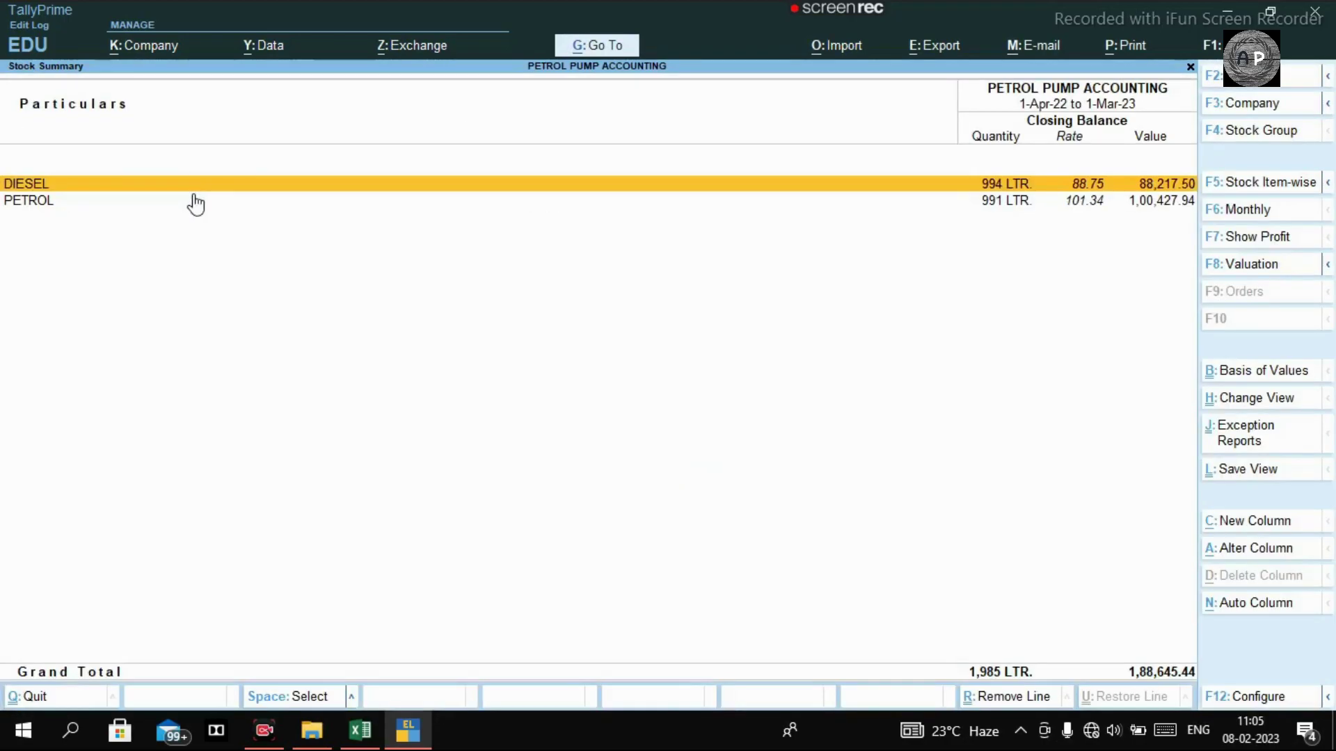
Drill down from DIESEL through its March summary to examine the item's individual purchase and sales vouchers
key("Down")
key("Up")
left_click(191, 186)
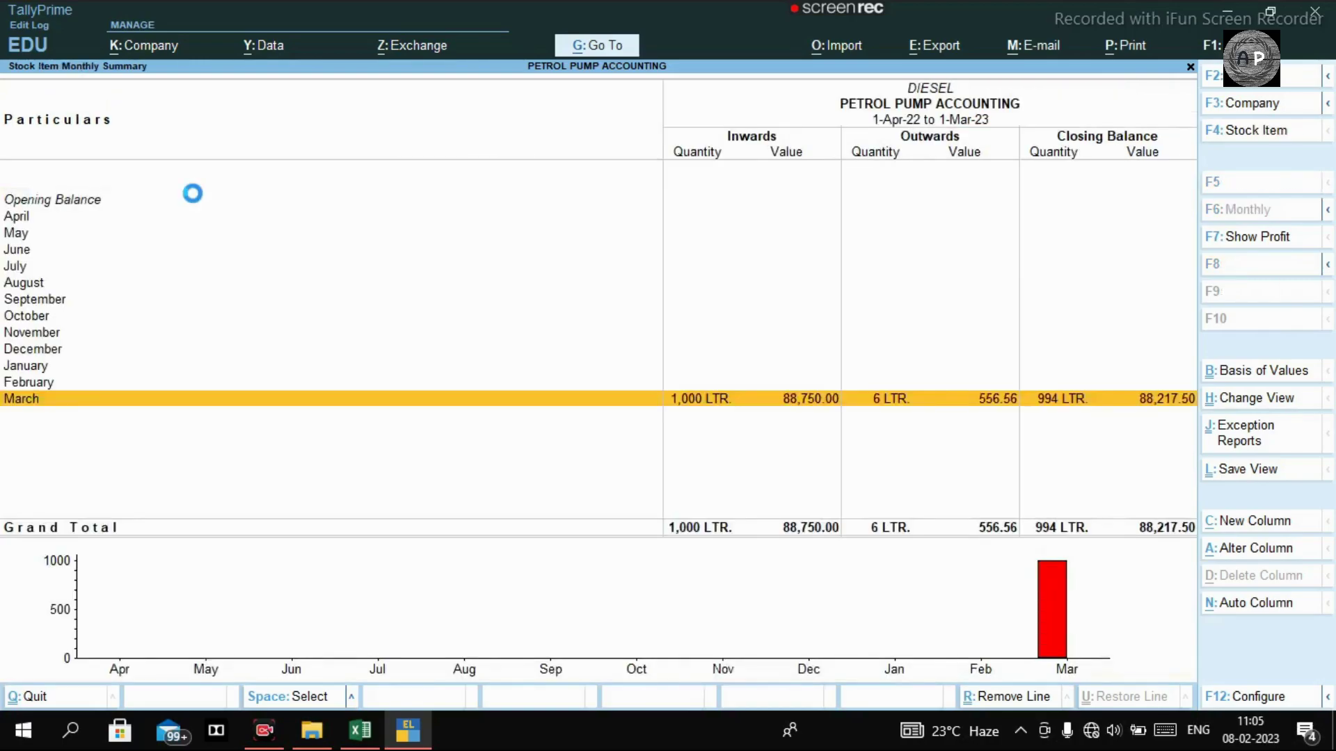
key("Return")
key("Down")
key("Down")
key("Up")
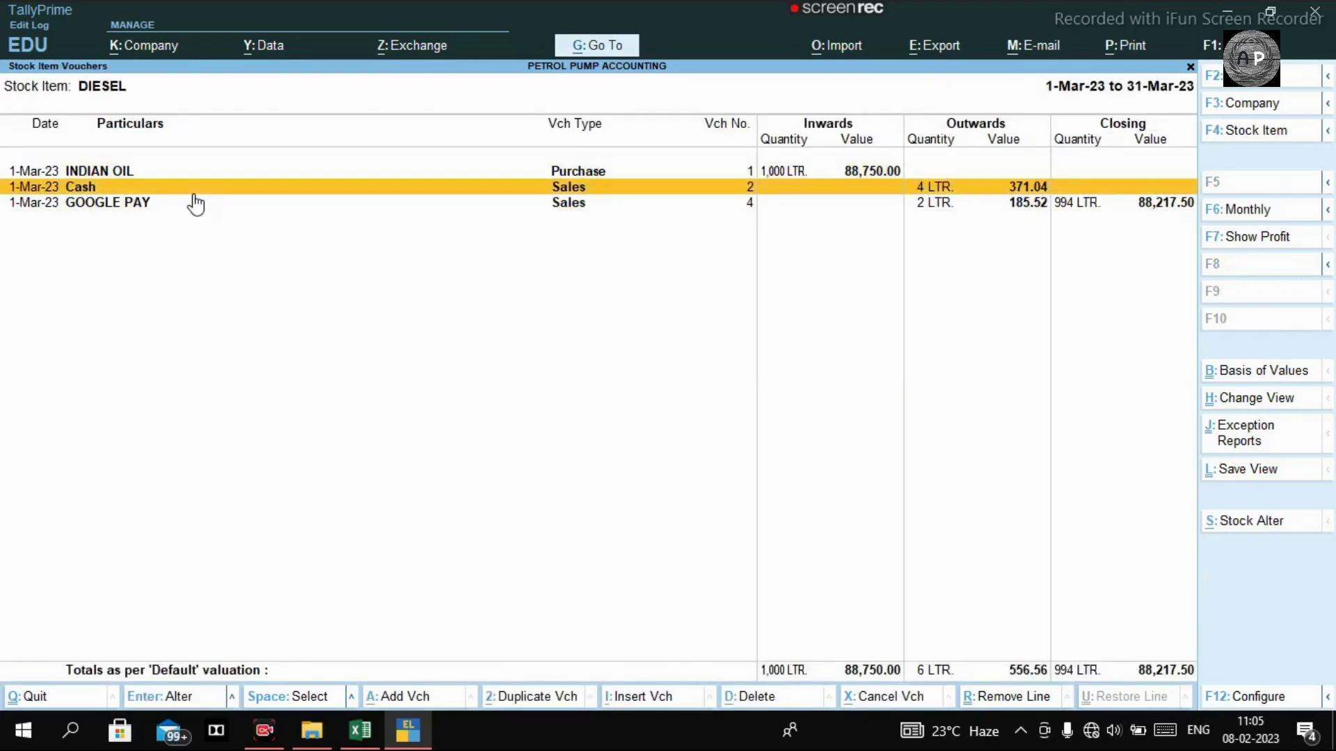